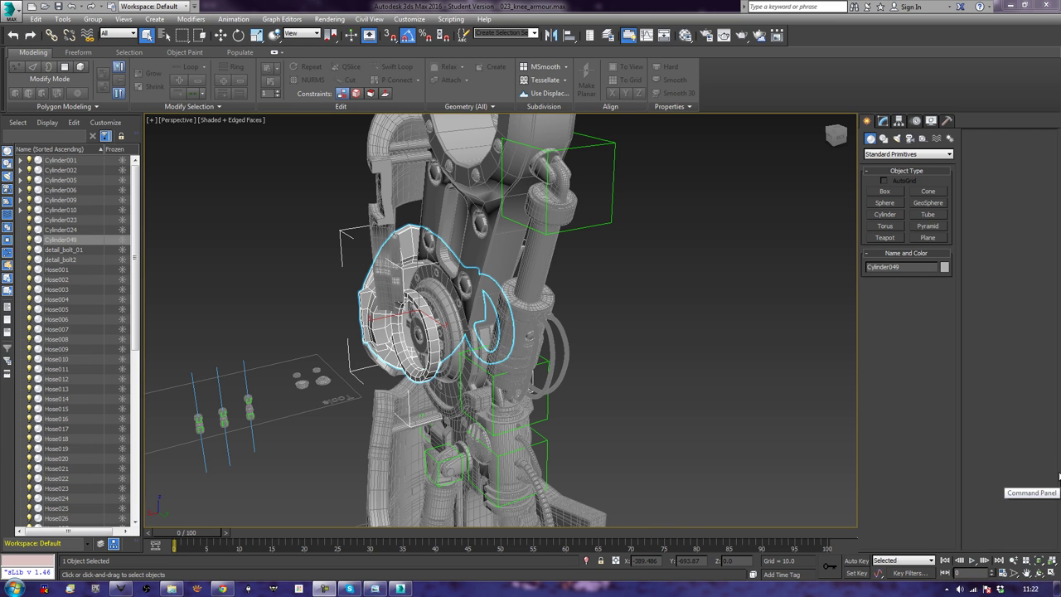
Select the round knee guard Cylinder049, frame the view on it and orbit around it
left_click(706, 405)
scroll(580, 373, "up", 2)
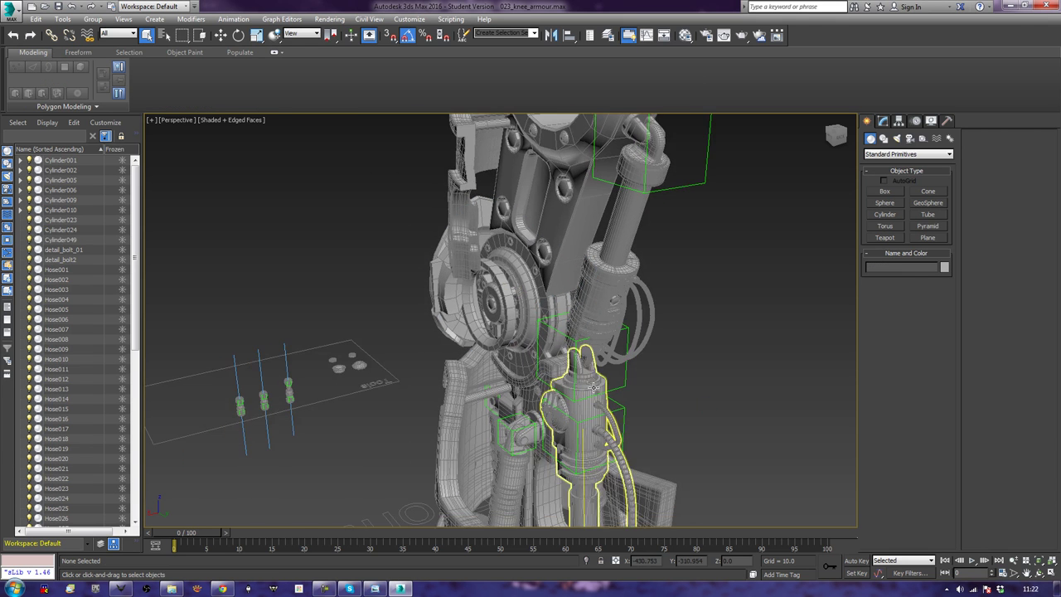
mouse_move(580, 464)
middle_mouse_down()
mouse_move(525, 352)
mouse_move(724, 340)
mouse_move(573, 329)
mouse_move(558, 368)
mouse_move(697, 362)
mouse_move(726, 370)
mouse_move(763, 403)
mouse_move(668, 364)
mouse_move(638, 399)
middle_mouse_up()
scroll(724, 340, "down", 4)
left_click(491, 365)
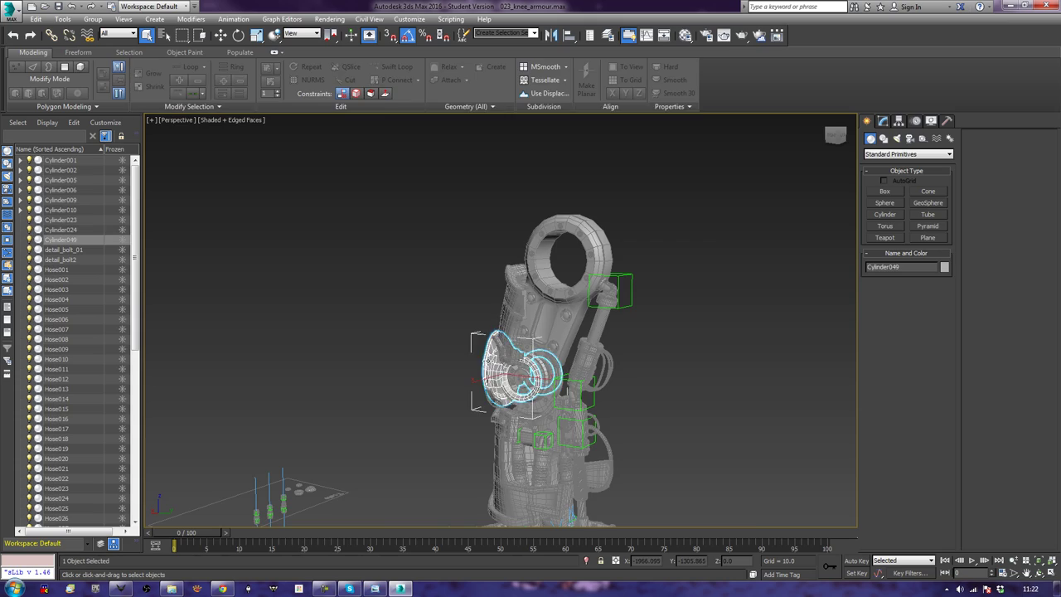
key("z")
mouse_move(491, 364)
middle_mouse_down("alt")
mouse_move(506, 362)
mouse_move(477, 353)
mouse_move(471, 393)
middle_mouse_up("alt")
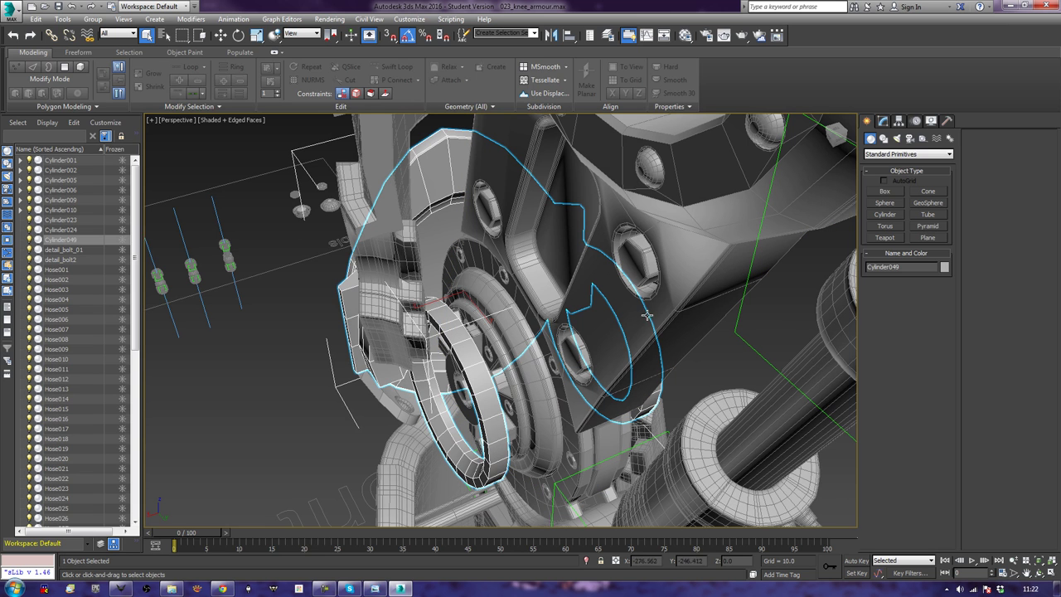
Enter polygon level on Cylinder049 and select the first pair of ring faces
left_click(882, 121)
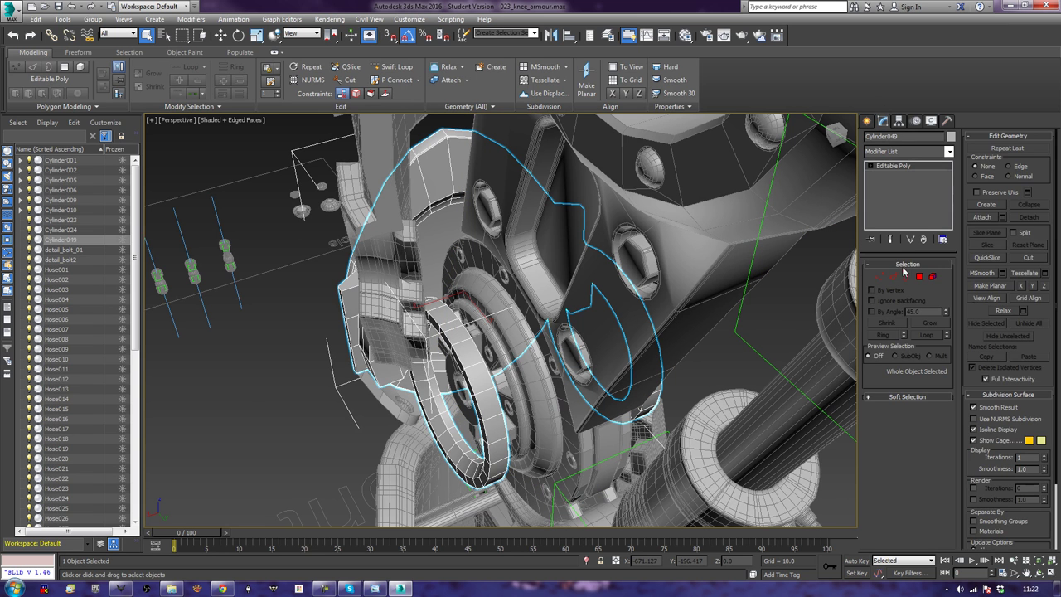
key("4")
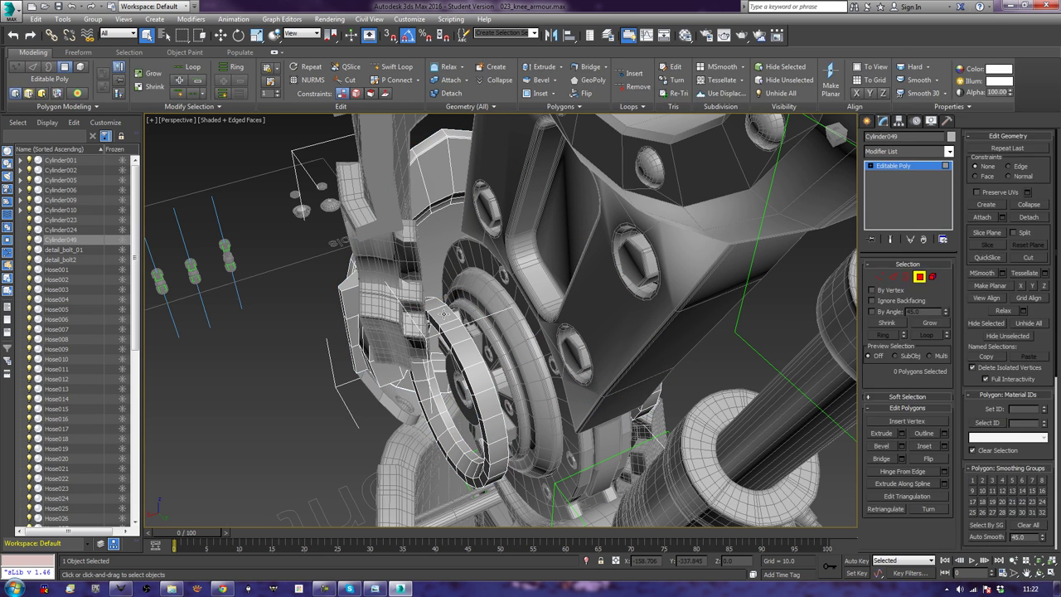
left_click(444, 314)
left_click(458, 331, "ctrl")
middle_click_drag(490, 413, 494, 328, "alt")
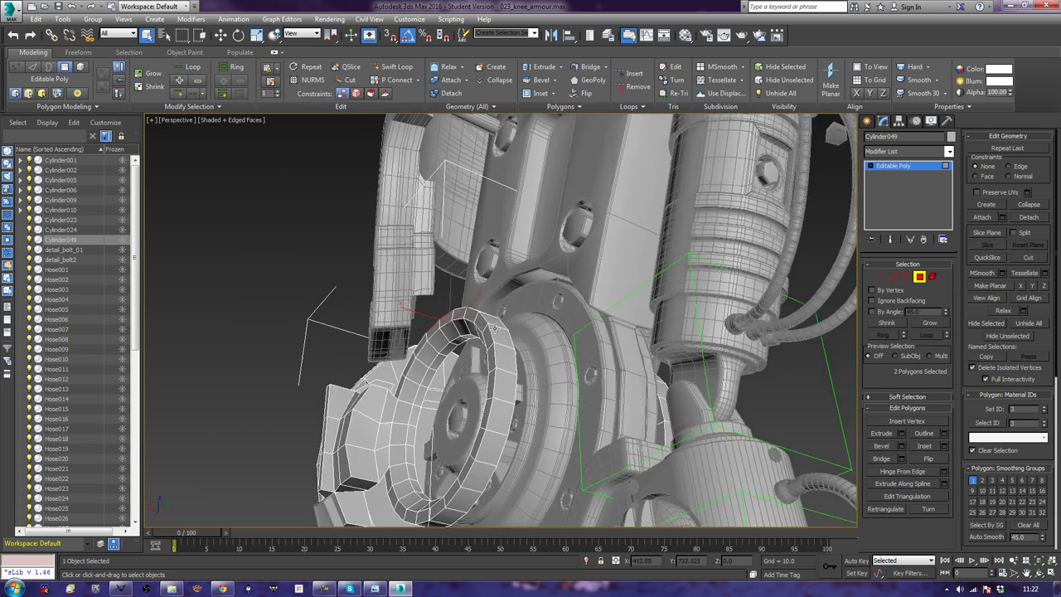
middle_click_drag(525, 381, 509, 389, "alt")
Add the remaining face pairs around the ring until twelve faces are selected for extrusion
left_click(485, 382, "ctrl")
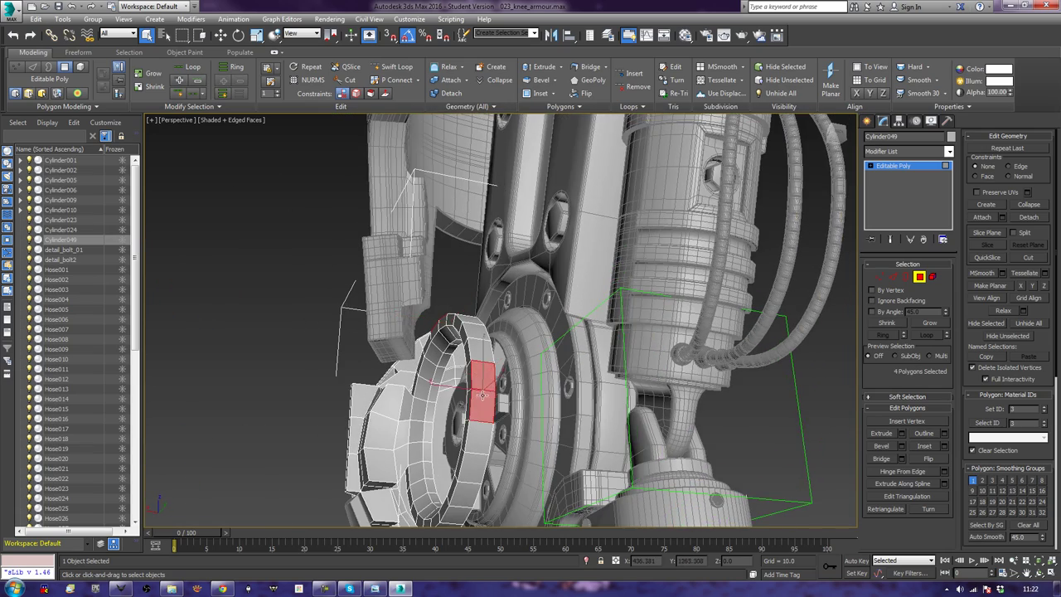
mouse_move(431, 480)
middle_mouse_down("alt")
mouse_move(470, 413)
mouse_move(448, 419)
mouse_move(441, 461)
mouse_move(512, 400)
mouse_move(564, 382)
mouse_move(617, 388)
mouse_move(594, 317)
mouse_move(616, 329)
middle_mouse_up("alt")
left_click(404, 448, "ctrl")
left_click(531, 349, "ctrl")
left_click(530, 379, "ctrl")
left_click(645, 372, "ctrl")
left_click(634, 424, "ctrl")
mouse_move(621, 418)
middle_mouse_down("alt")
mouse_move(623, 443)
mouse_move(851, 430)
middle_mouse_up("alt")
left_click(887, 435)
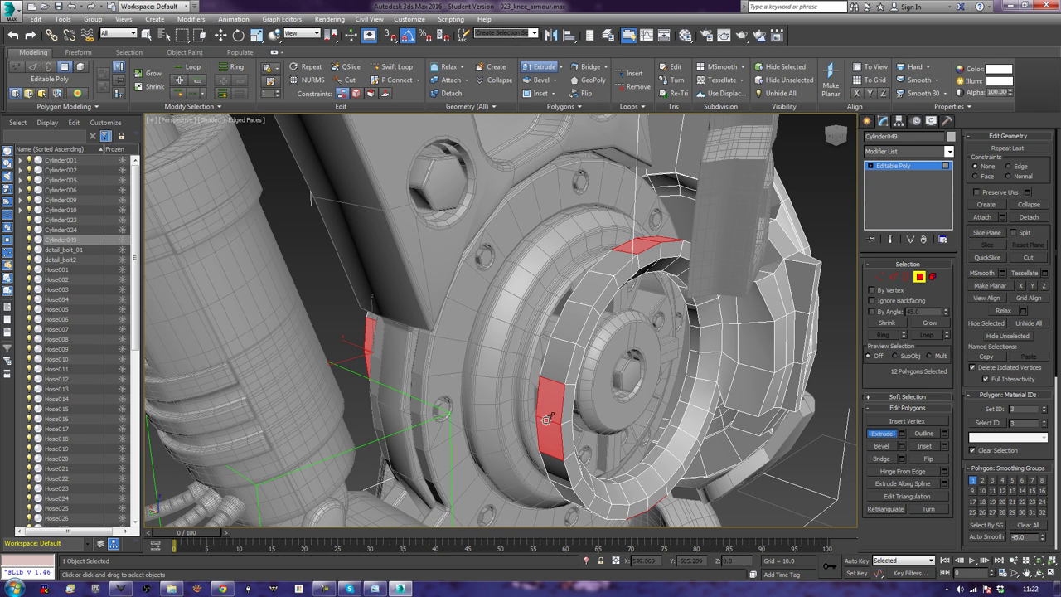
Extrude the selected faces outward into block tabs and select one tab's side edges
left_click_drag(543, 419, 557, 393)
left_click(892, 277)
middle_click_drag(630, 332, 690, 265, "alt")
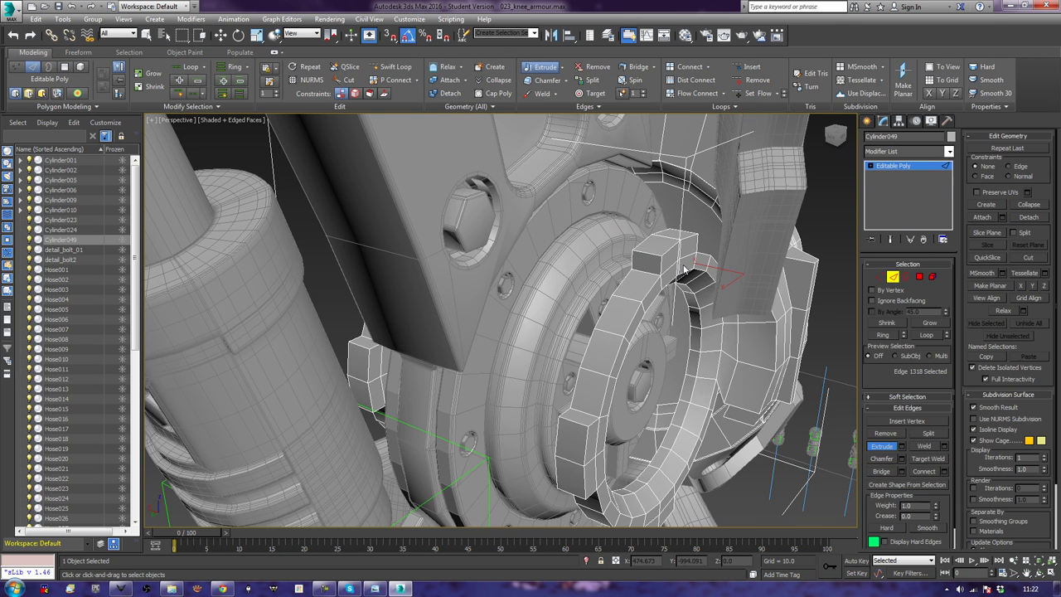
left_click(680, 240)
left_click(675, 246)
left_click(688, 235)
Slide the selected tab side edges sideways along X to slant the tab
key("q")
middle_click_drag(630, 373, 578, 402, "alt")
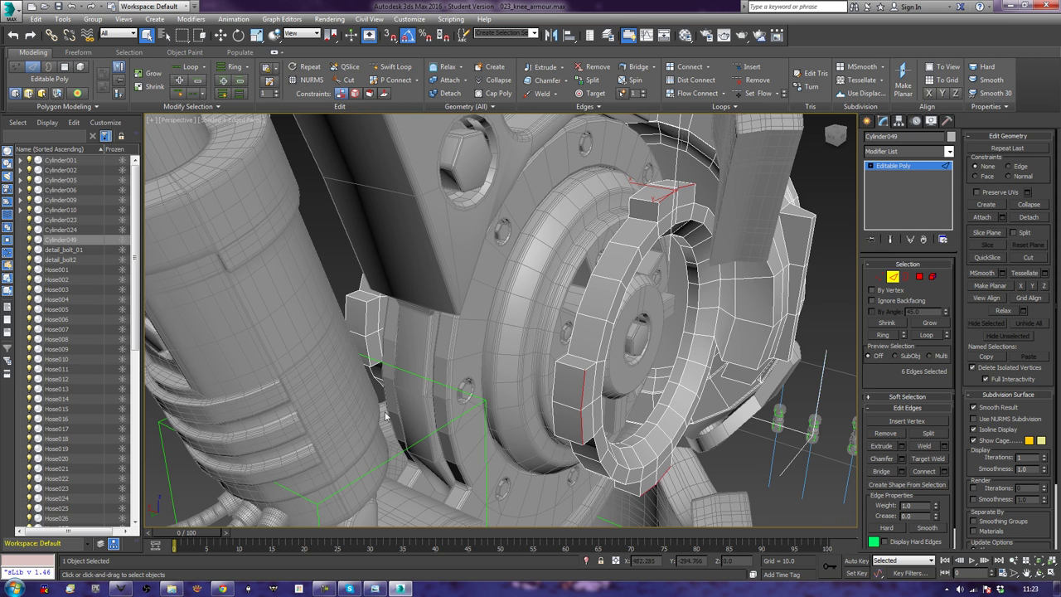
middle_click_drag(379, 403, 384, 404, "alt")
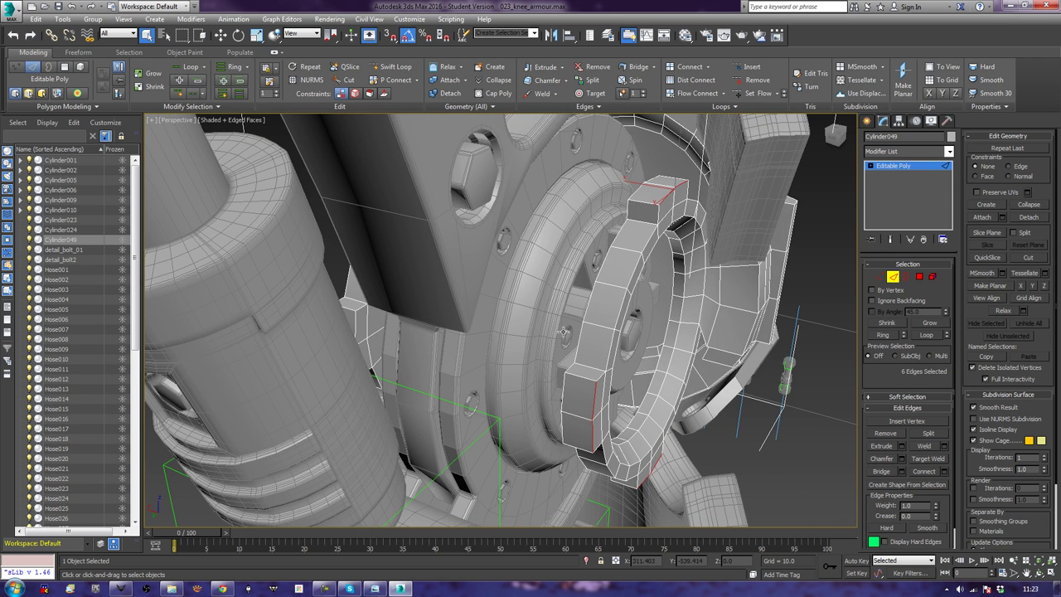
middle_click_drag(602, 347, 585, 359, "alt")
key("w")
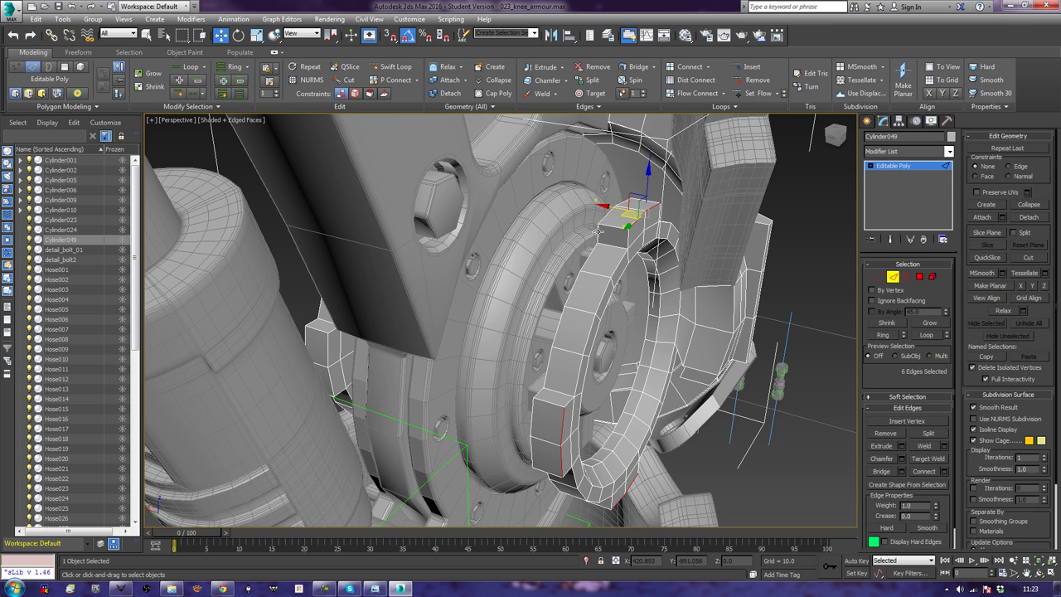
left_click_drag(606, 207, 586, 199)
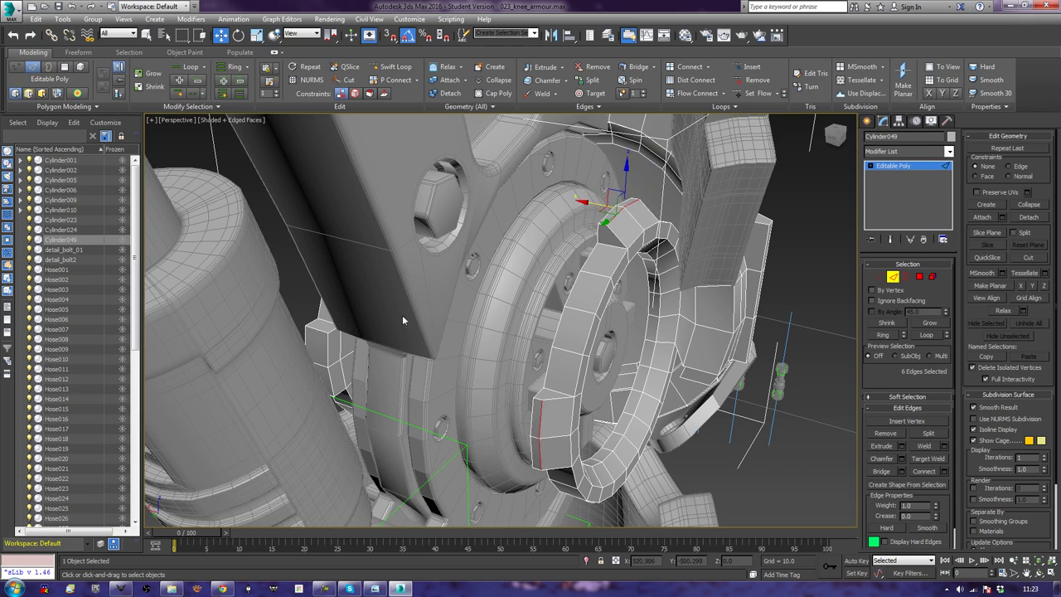
Select side edges on the other tabs and slide them sideways too
middle_click_drag(396, 328, 468, 325, "alt")
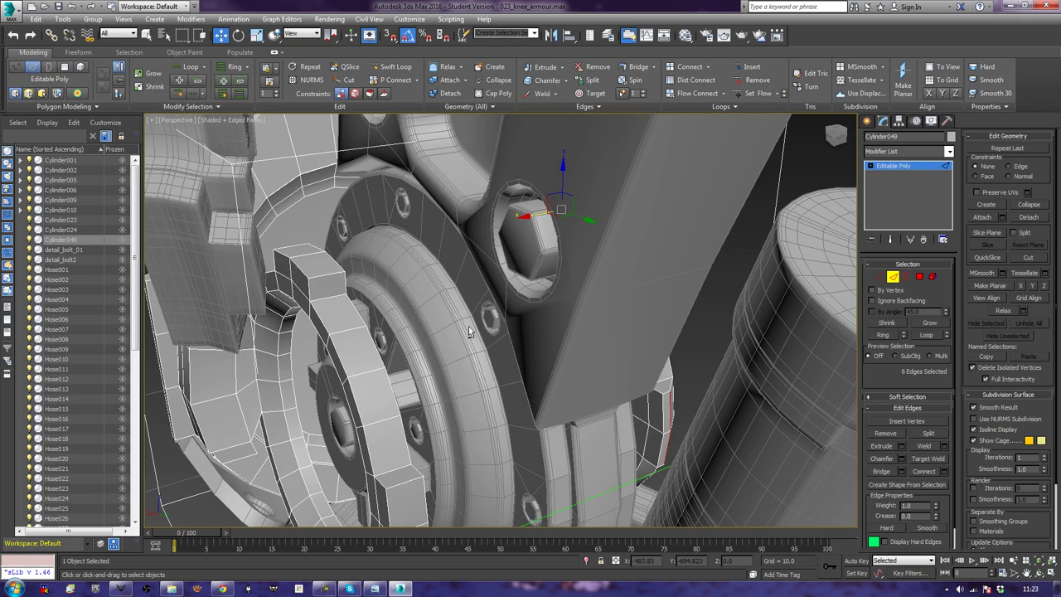
left_click(302, 265)
middle_click_drag(282, 266, 382, 252)
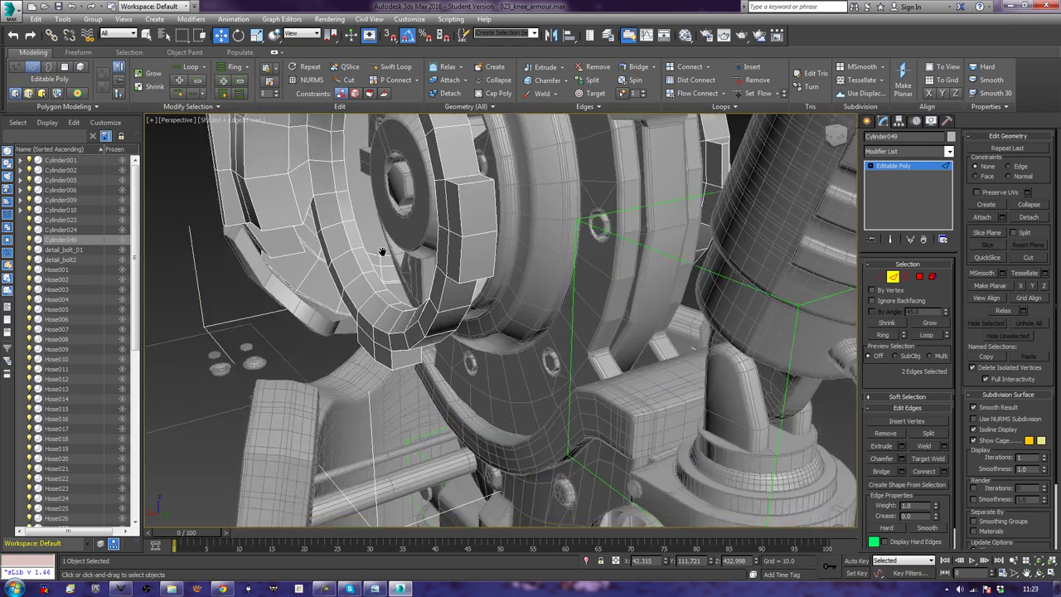
left_click(374, 357, "ctrl")
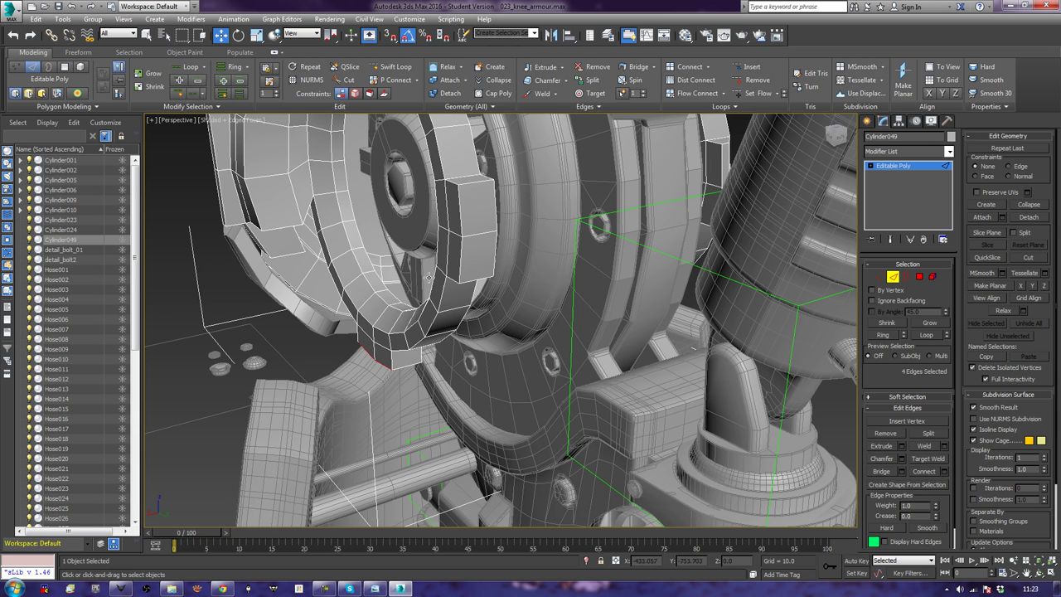
left_click(459, 224, "ctrl")
left_click_drag(431, 241, 455, 246)
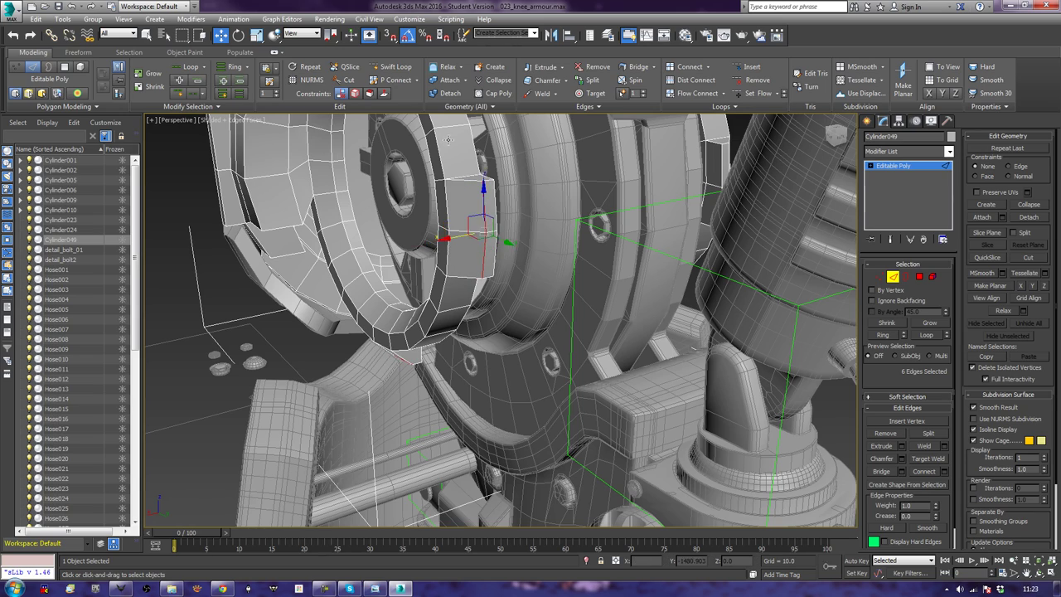
mouse_move(455, 246)
middle_mouse_down("alt")
mouse_move(353, 253)
mouse_move(336, 270)
middle_mouse_up("alt")
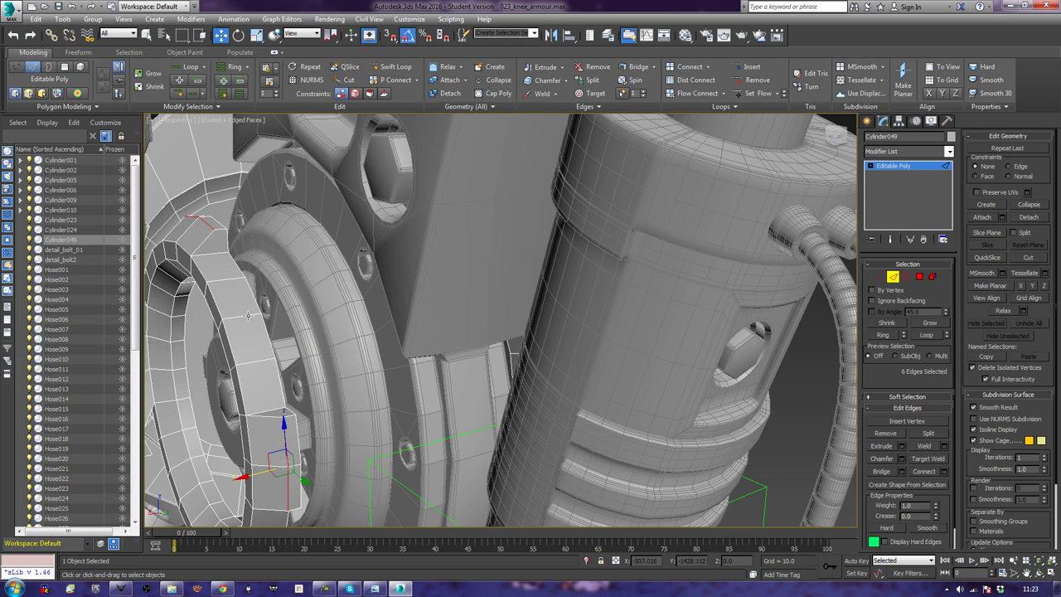
Isolate the knee armour pieces in the viewport
right_click(248, 314)
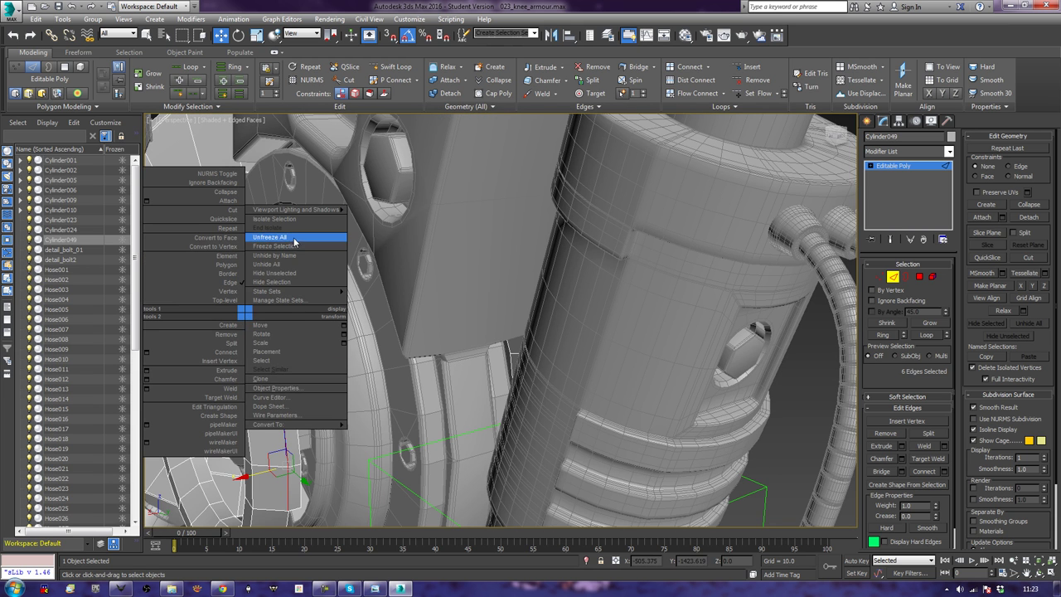
left_click(275, 218)
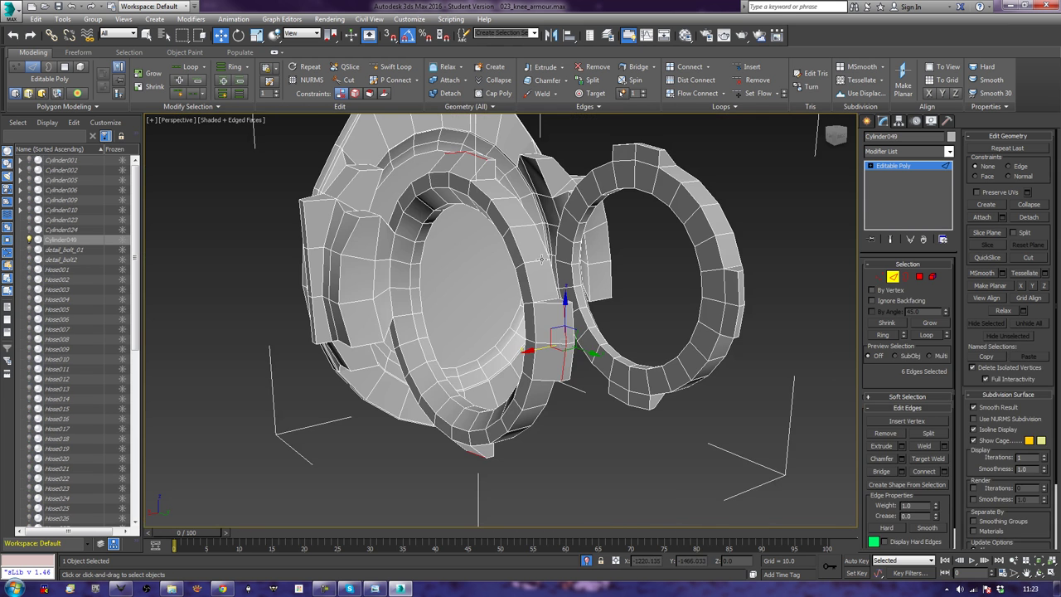
mouse_move(558, 248)
middle_mouse_down("alt")
mouse_move(562, 281)
mouse_move(684, 249)
middle_mouse_up("alt")
scroll(562, 284, "up", 3)
Select faces on the top and lower right of the outer ring at polygon level
left_click(919, 276)
left_click(606, 247)
left_click(648, 240, "ctrl")
left_click(641, 266, "ctrl")
left_click(738, 441, "ctrl")
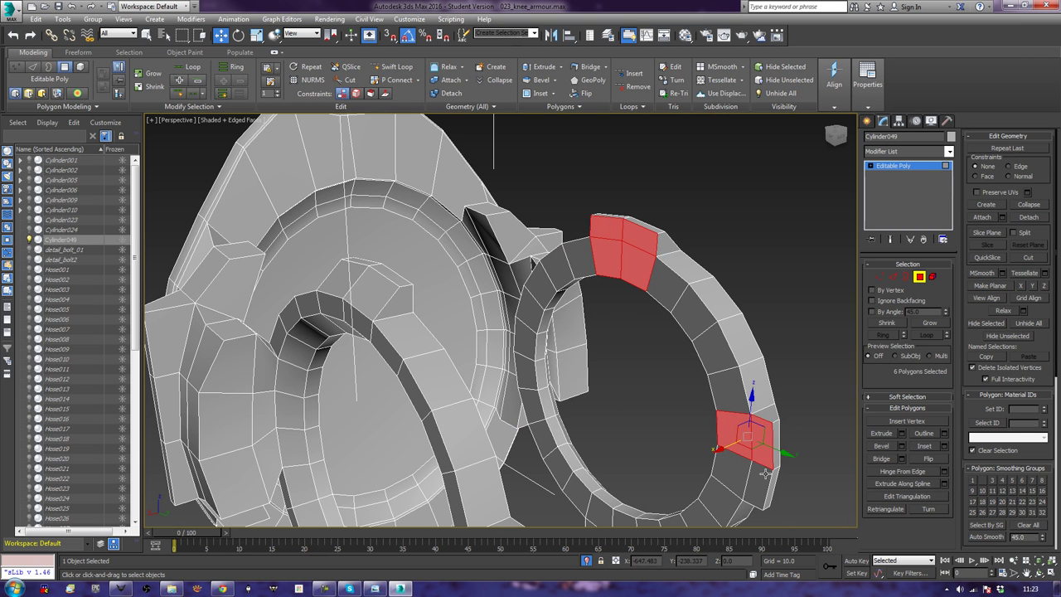
left_click(766, 466, "ctrl")
left_click(721, 471, "ctrl")
middle_click_drag(723, 464, 467, 418, "alt")
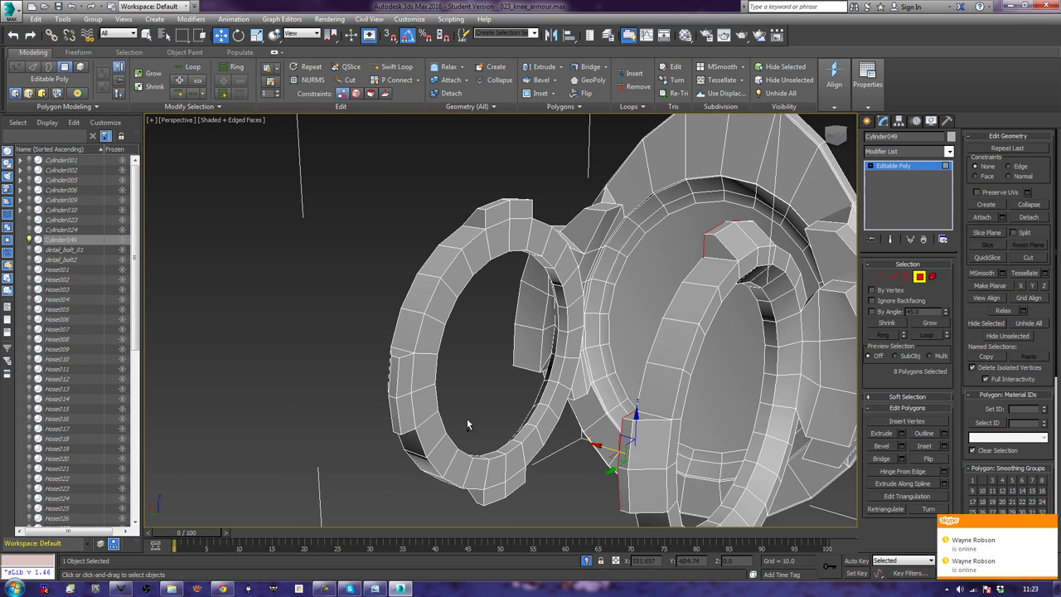
Add faces on the left ring's edge, top, lower ring and lower-left to the selection
left_click(420, 378, "ctrl")
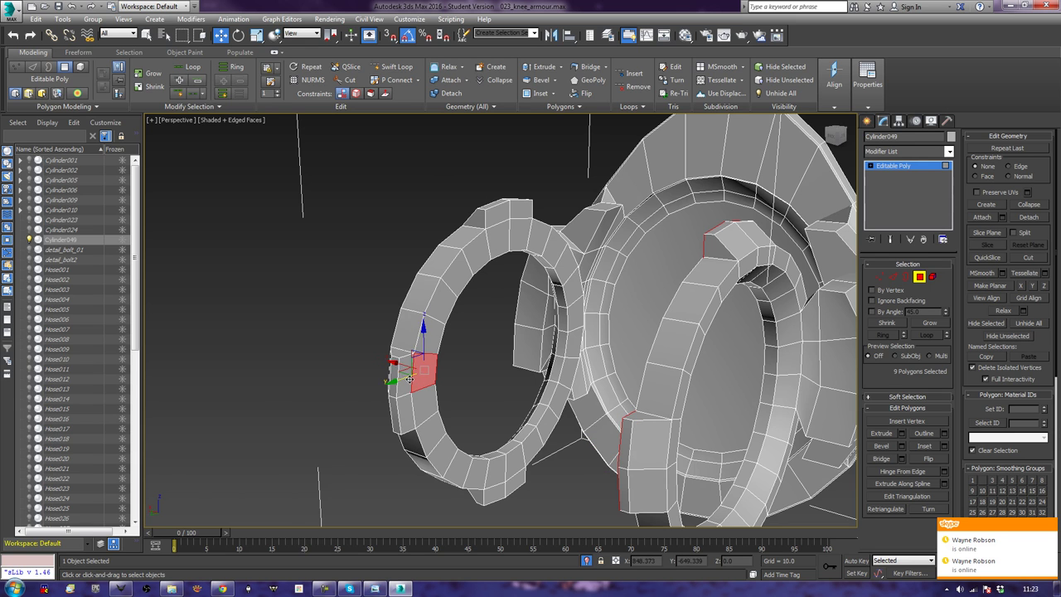
left_click(408, 413, "ctrl")
left_click(495, 491, "ctrl")
left_click(496, 467, "ctrl")
left_click(514, 481, "ctrl")
left_click(520, 211, "ctrl")
left_click(514, 232, "ctrl")
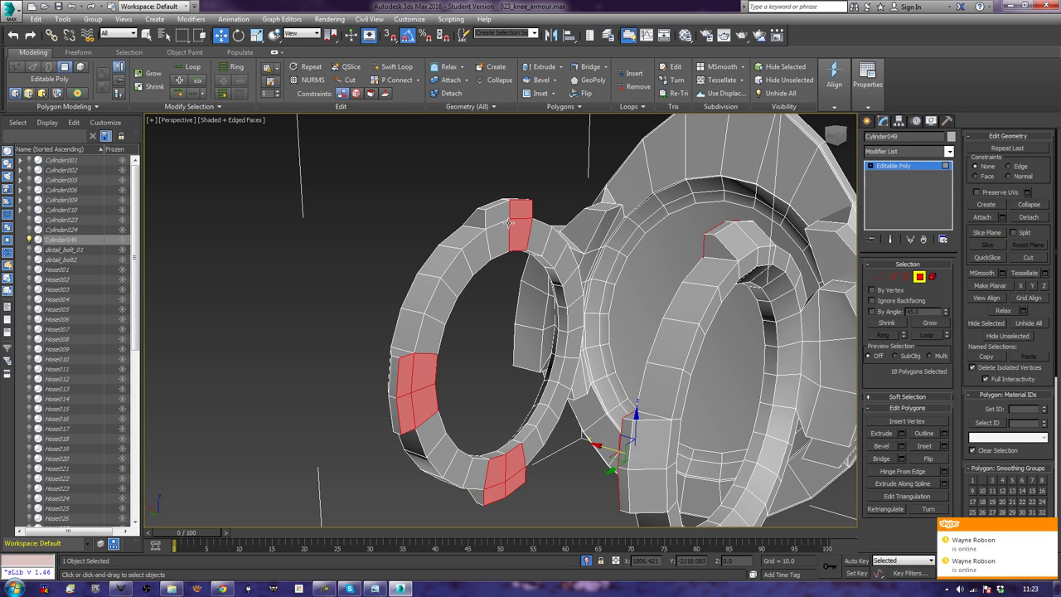
left_click(497, 217, "ctrl")
left_click(497, 240, "ctrl")
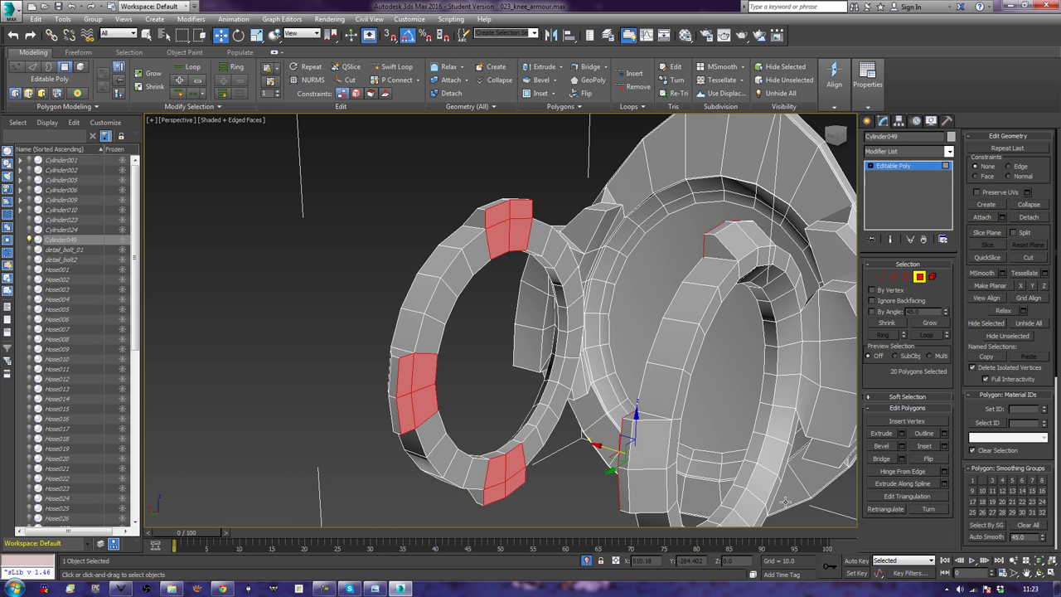
middle_click_drag(528, 392, 603, 400, "alt")
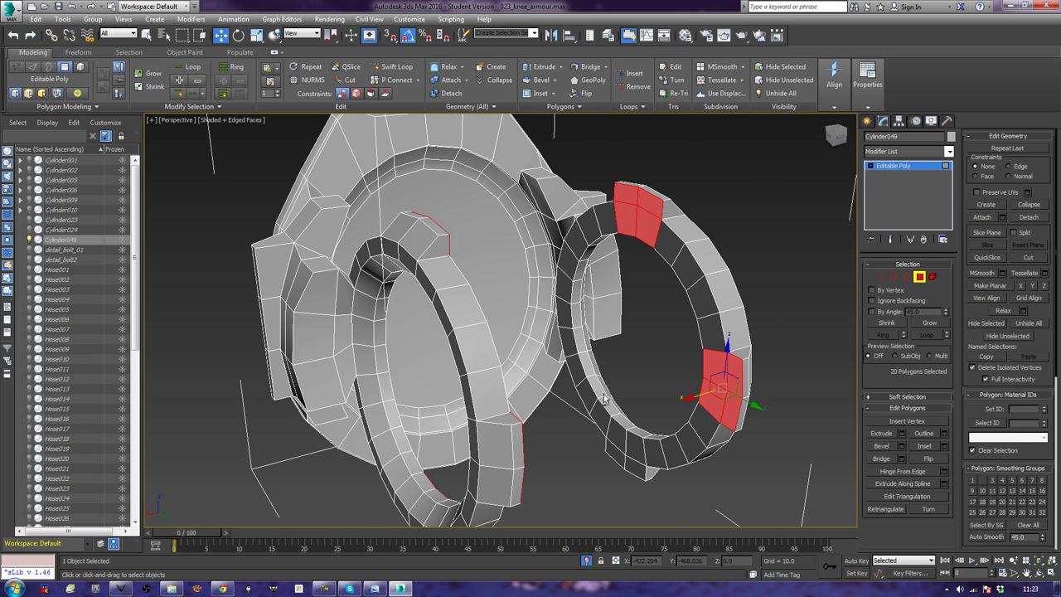
left_click(620, 444, "ctrl")
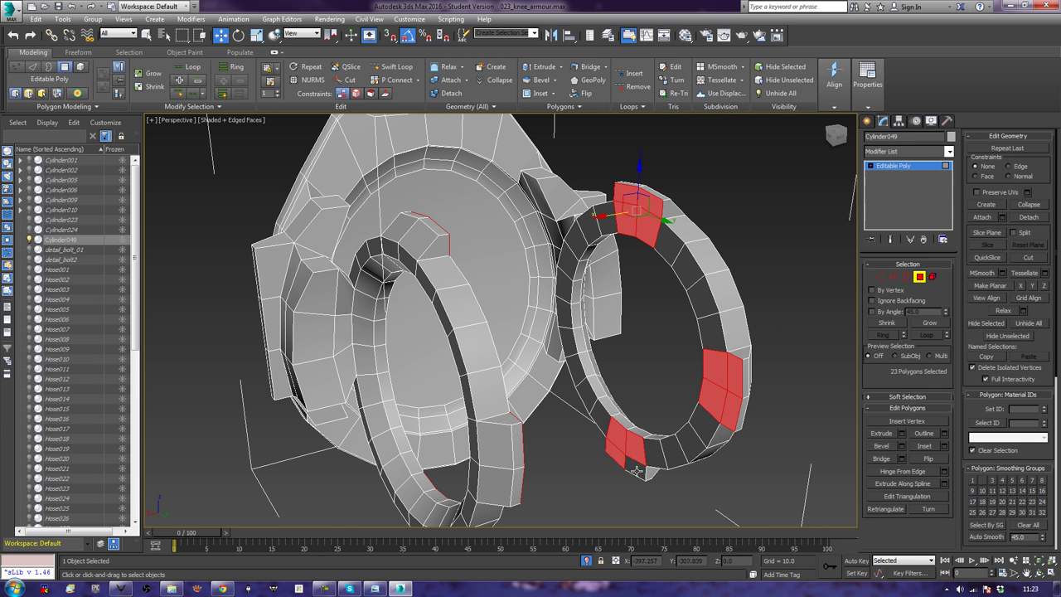
left_click(636, 472, "ctrl")
Bevel the selected faces out slightly and bridge them into bars joining the rings
left_click(887, 448)
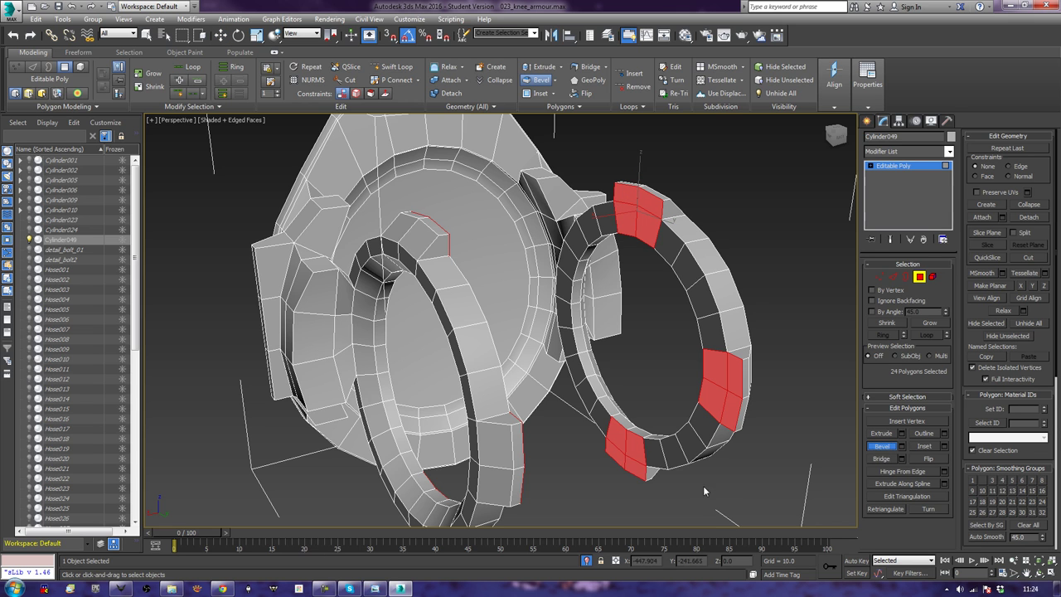
left_click_drag(622, 445, 623, 446)
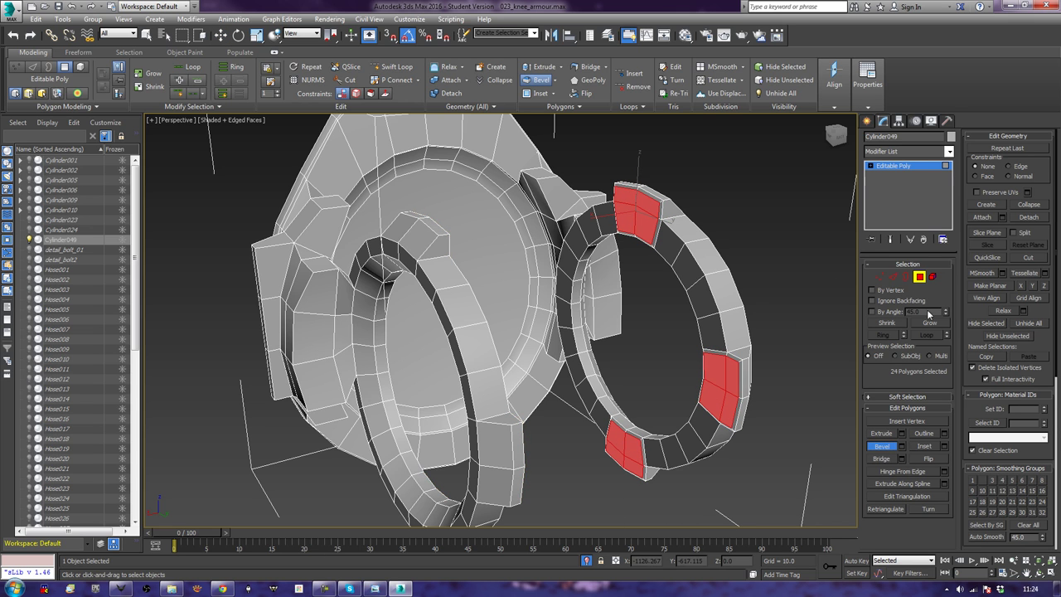
left_click(878, 461)
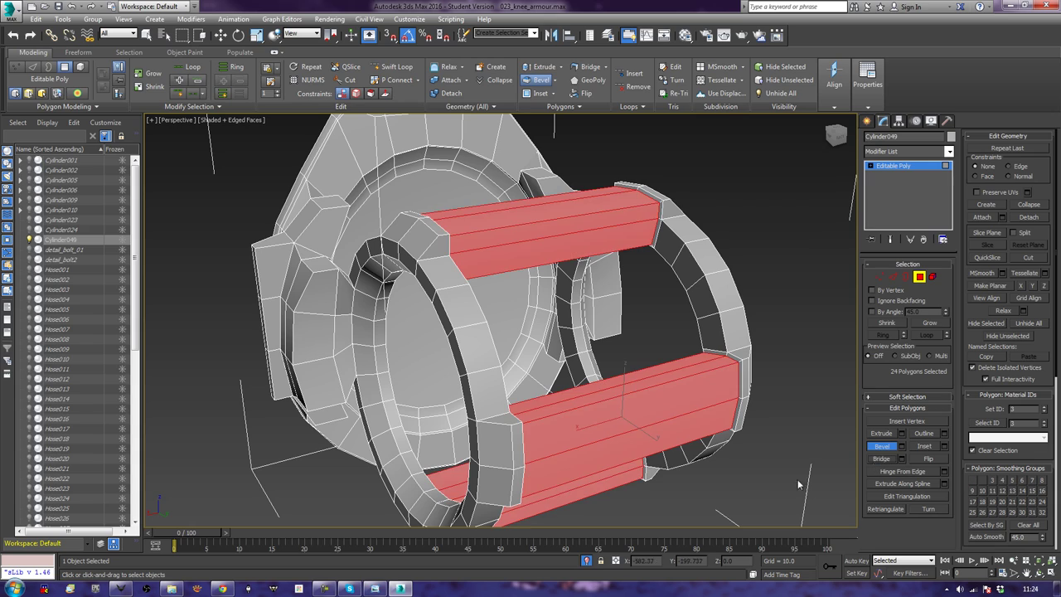
left_click(811, 329)
mouse_move(413, 389)
middle_mouse_down("alt")
mouse_move(464, 390)
mouse_move(423, 403)
mouse_move(455, 363)
mouse_move(437, 372)
mouse_move(480, 395)
mouse_move(552, 397)
mouse_move(544, 386)
middle_mouse_up("alt")
middle_click_drag(670, 372, 629, 378, "alt")
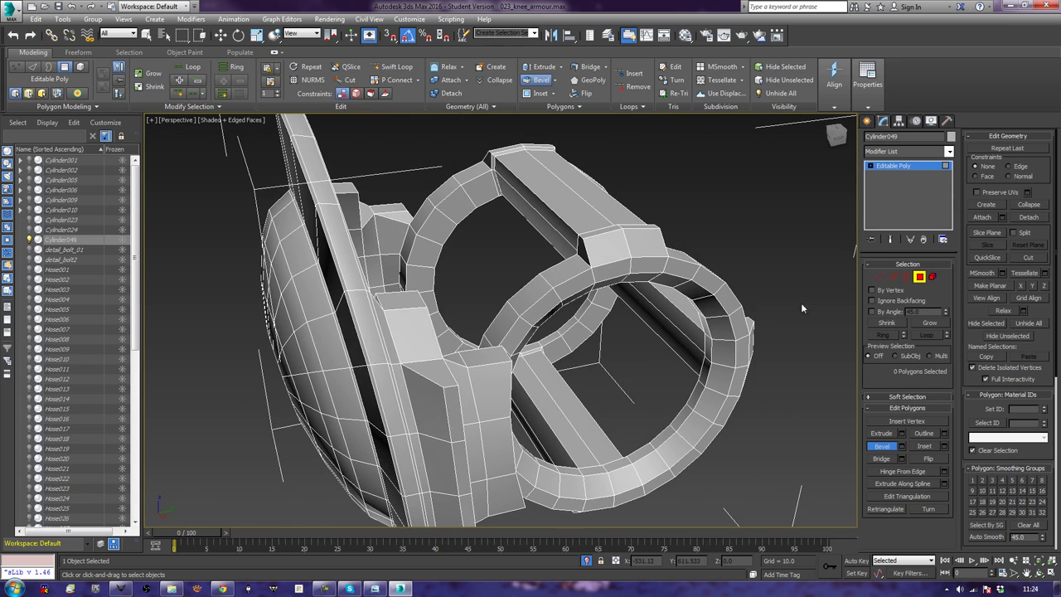
left_click(893, 276)
Select the pillar's two vertical edge loops, its top edges and remaining corner edges
middle_click_drag(531, 348, 495, 356, "alt")
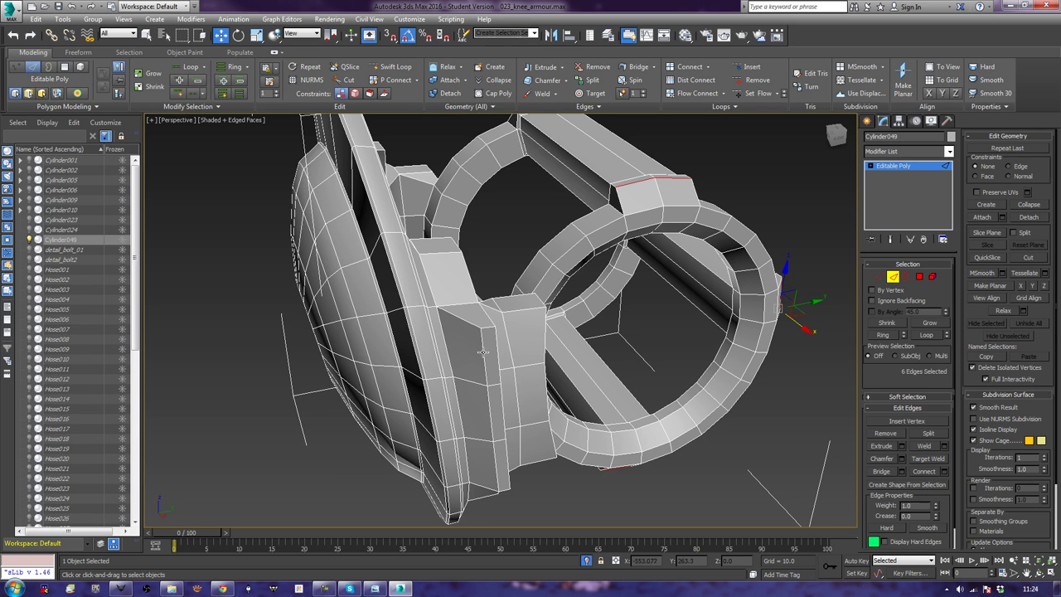
double_click(482, 352, "ctrl")
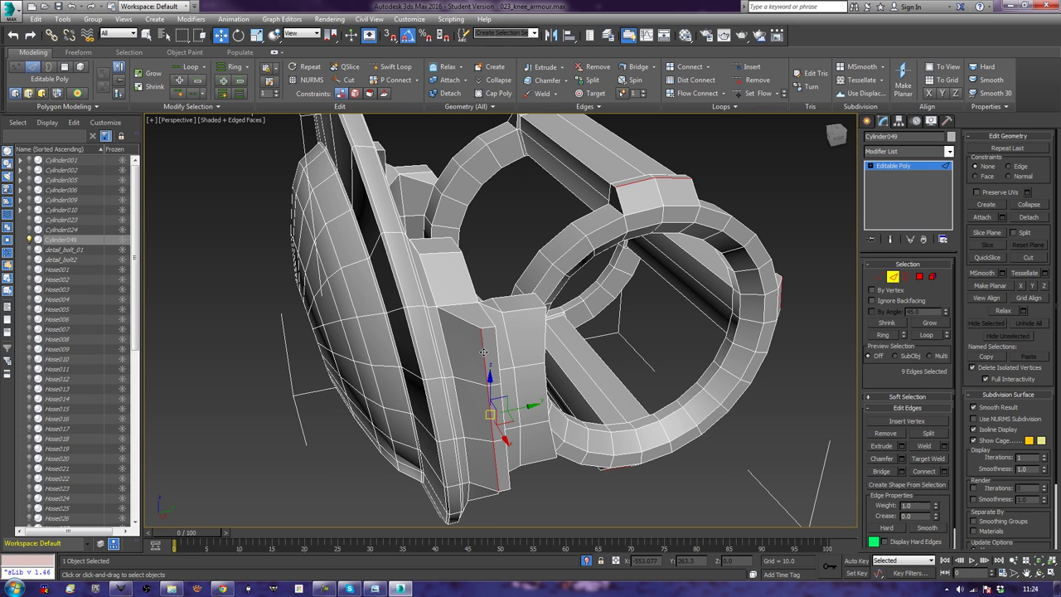
double_click(544, 332, "ctrl")
middle_click_drag(545, 331, 507, 335, "alt")
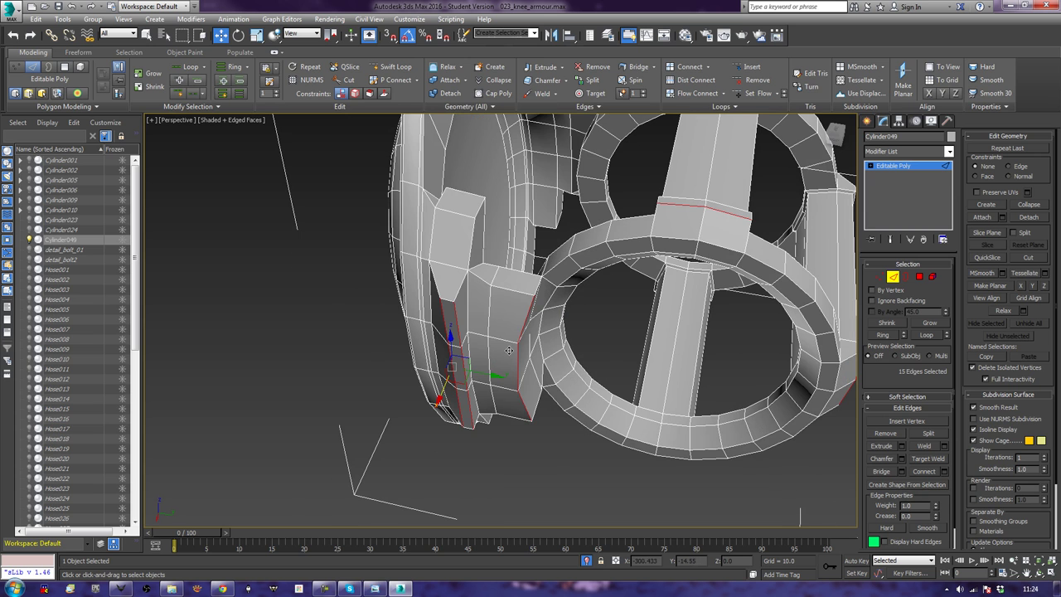
double_click(510, 290, "ctrl")
left_click(470, 250, "ctrl")
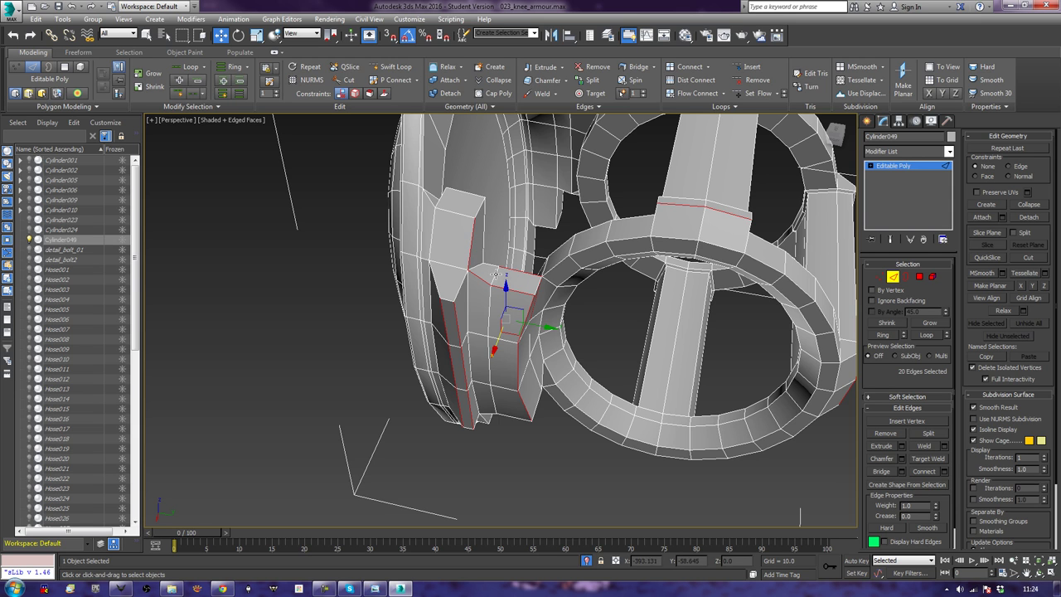
left_click(481, 240, "ctrl")
left_click(475, 267, "ctrl")
left_click(462, 216, "ctrl")
Add the next block's top and corner edges, dropping one wrongly picked edge
mouse_move(462, 216)
middle_mouse_down("alt")
mouse_move(554, 252)
mouse_move(454, 340)
middle_mouse_up("alt")
left_click(443, 356, "ctrl")
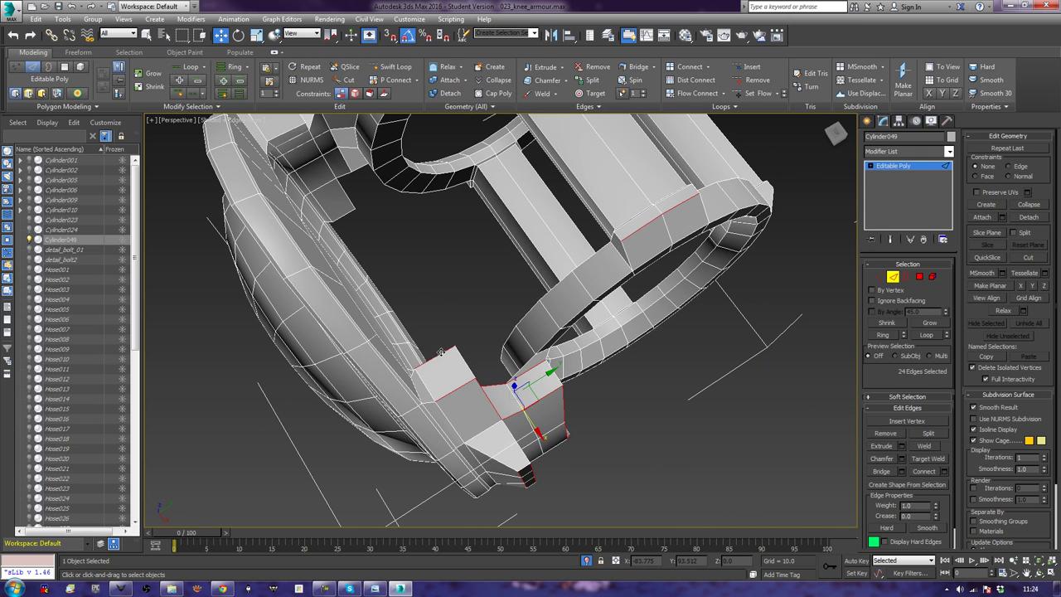
left_click(460, 388, "ctrl")
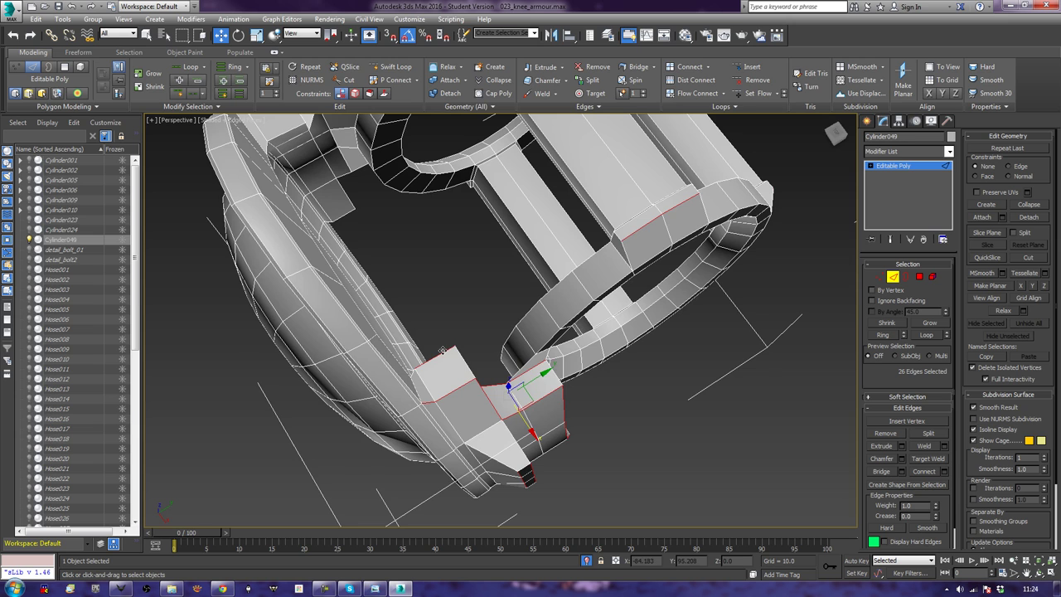
left_click(442, 351, "ctrl")
middle_click_drag(560, 422, 468, 334, "alt")
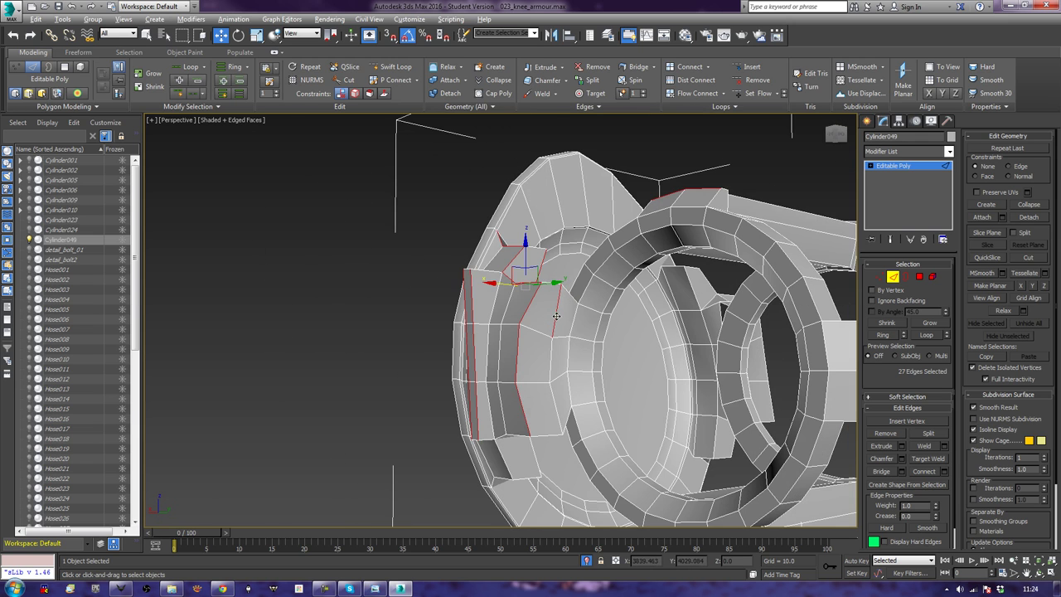
left_click(555, 315, "alt")
middle_click_drag(555, 315, 566, 340, "alt")
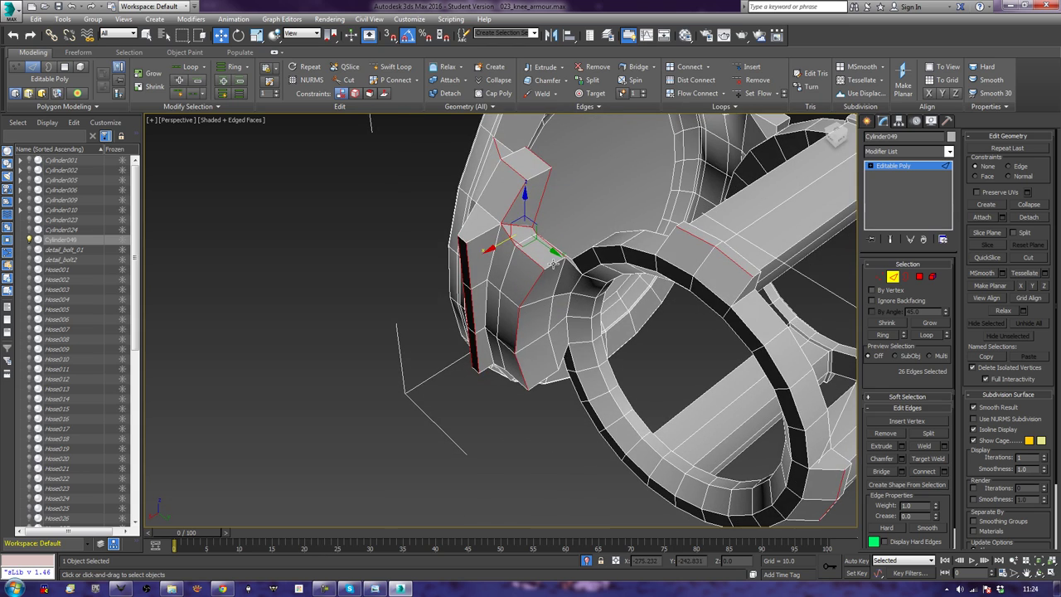
left_click(553, 264, "ctrl")
Add the upper block's corner and vertical edges to the selection
middle_click_drag(553, 265, 558, 327, "alt")
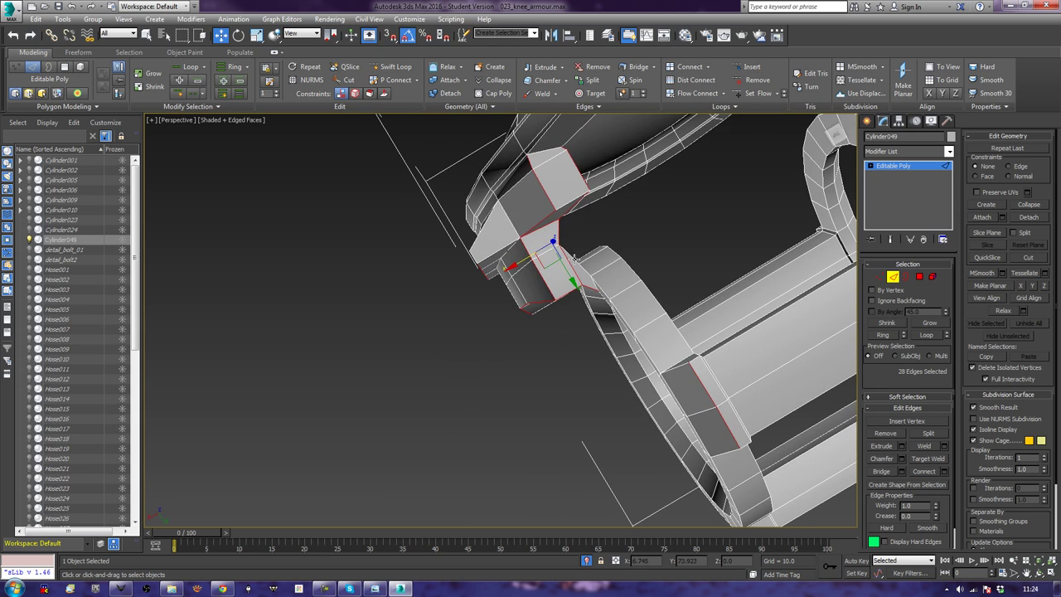
left_click(574, 257, "ctrl")
mouse_move(574, 257)
middle_mouse_down("alt")
mouse_move(582, 267)
mouse_move(580, 230)
middle_mouse_up("alt")
left_click(507, 399, "ctrl")
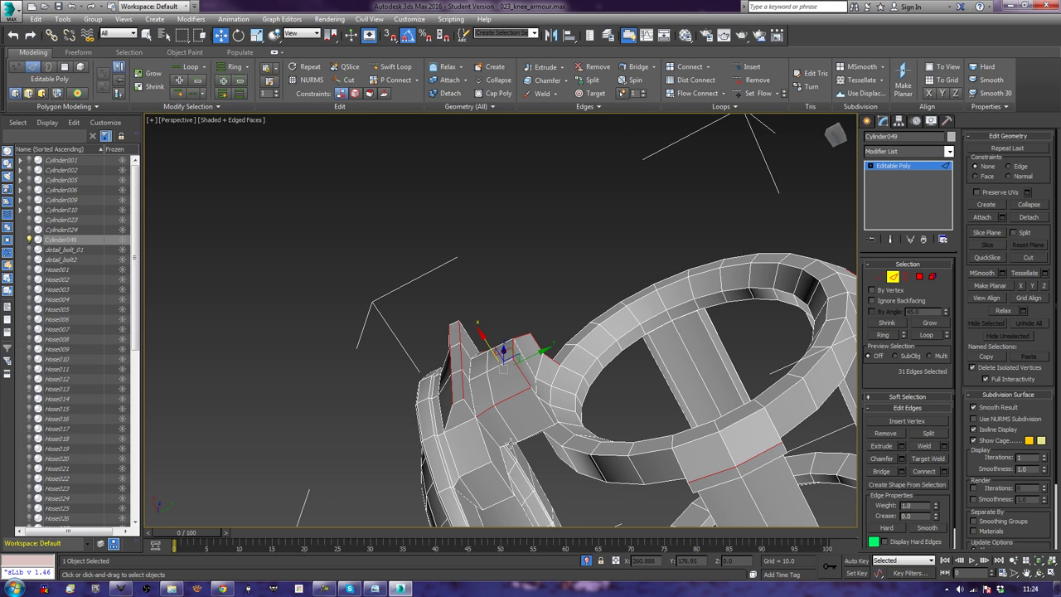
left_click(514, 365, "ctrl")
middle_click_drag(552, 424, 514, 381, "alt")
mouse_move(616, 400)
middle_mouse_down("alt")
mouse_move(603, 461)
mouse_move(587, 461)
mouse_move(639, 453)
middle_mouse_up("alt")
left_click(607, 464, "ctrl")
Add the inner ring edge loops and the lower ring rim edges to the selection
double_click(616, 413, "ctrl")
double_click(605, 418, "ctrl")
double_click(585, 447, "ctrl")
double_click(582, 454, "ctrl")
mouse_move(578, 393)
middle_mouse_down("alt")
mouse_move(628, 444)
mouse_move(619, 419)
middle_mouse_up("alt")
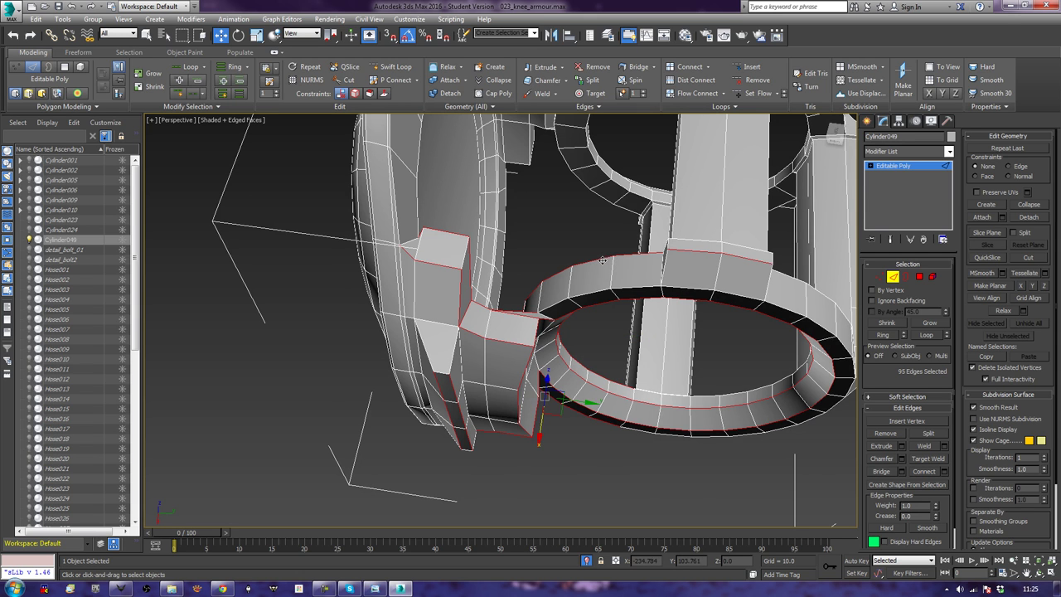
left_click(794, 279, "ctrl")
left_click(783, 378, "ctrl")
middle_click_drag(783, 379, 762, 350, "alt")
mouse_move(719, 306)
middle_mouse_down("alt")
mouse_move(701, 292)
mouse_move(610, 325)
mouse_move(630, 382)
mouse_move(705, 354)
mouse_move(720, 375)
mouse_move(650, 386)
mouse_move(518, 170)
middle_mouse_up("alt")
left_click(697, 293, "ctrl")
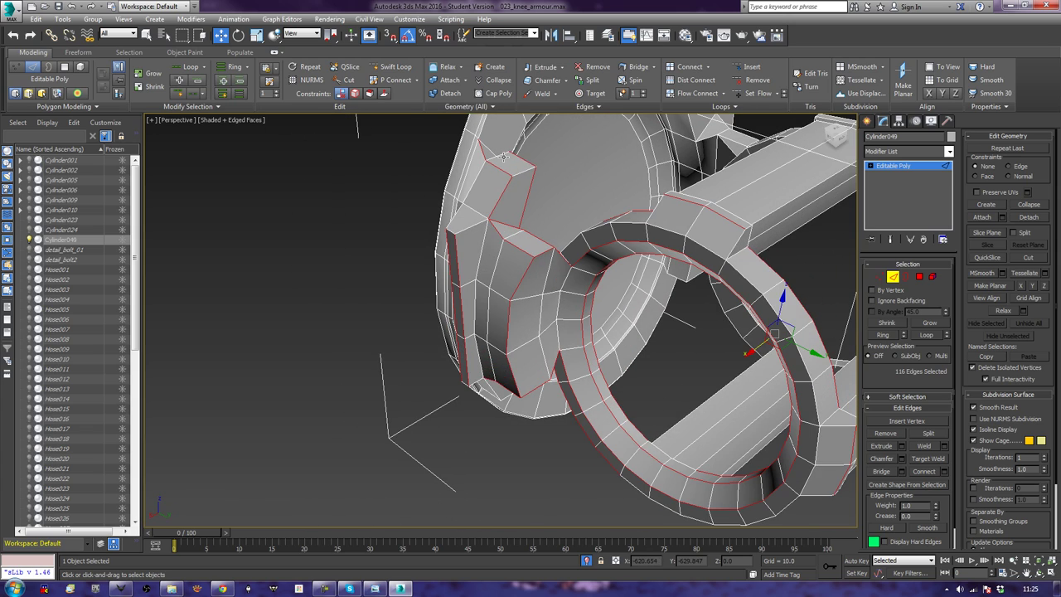
left_click(523, 245, "ctrl")
Add the small block's left and right edges and the front block's top edges
mouse_move(560, 352)
middle_mouse_down("alt")
mouse_move(559, 279)
mouse_move(519, 291)
mouse_move(512, 348)
middle_mouse_up("alt")
left_click(501, 414, "ctrl")
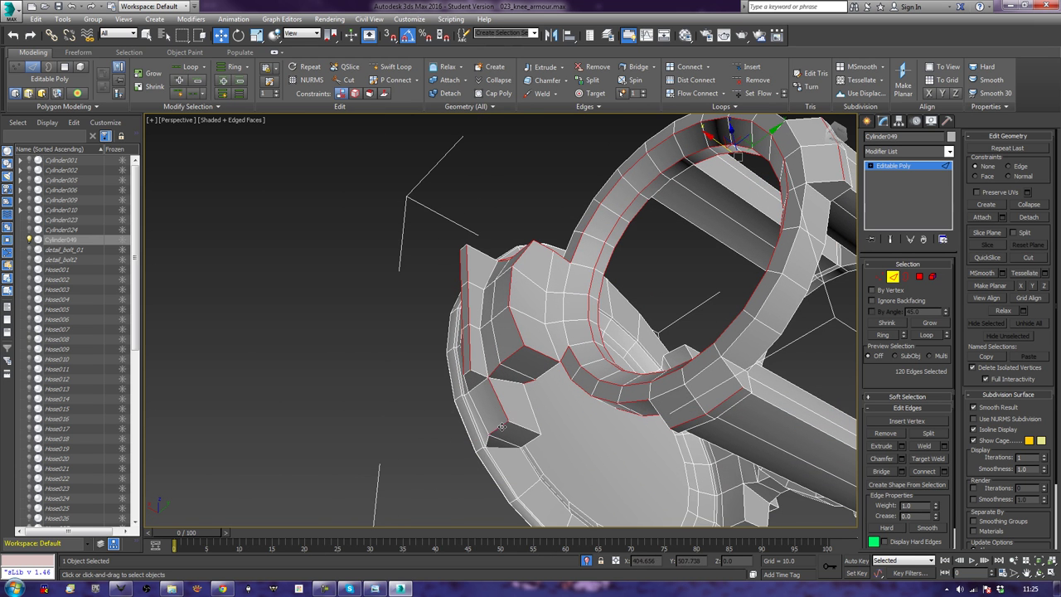
key("q")
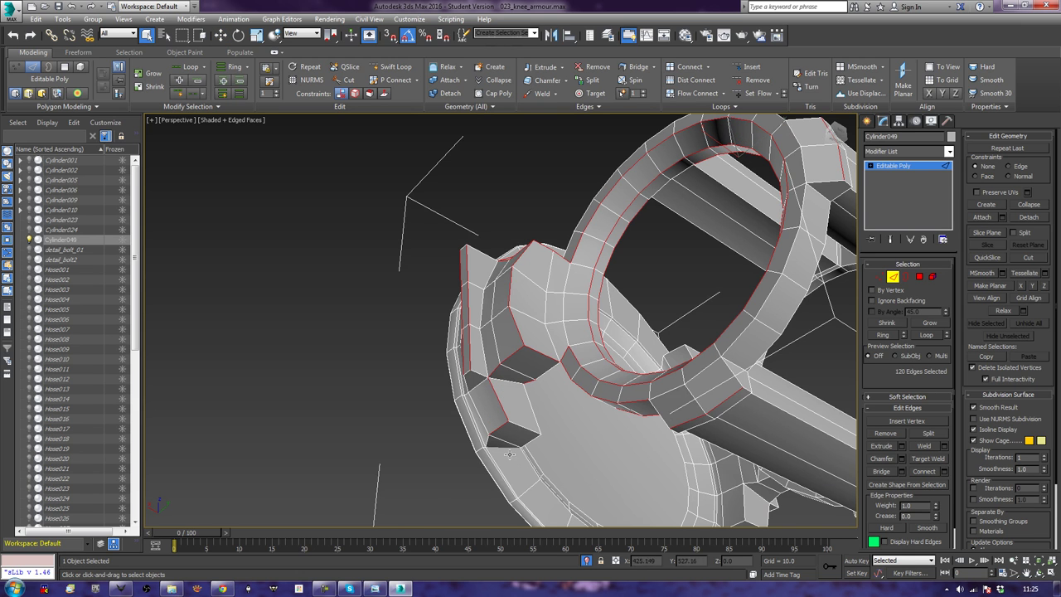
left_click(535, 419, "ctrl")
left_click(534, 419, "ctrl")
middle_click_drag(512, 375, 493, 357, "alt")
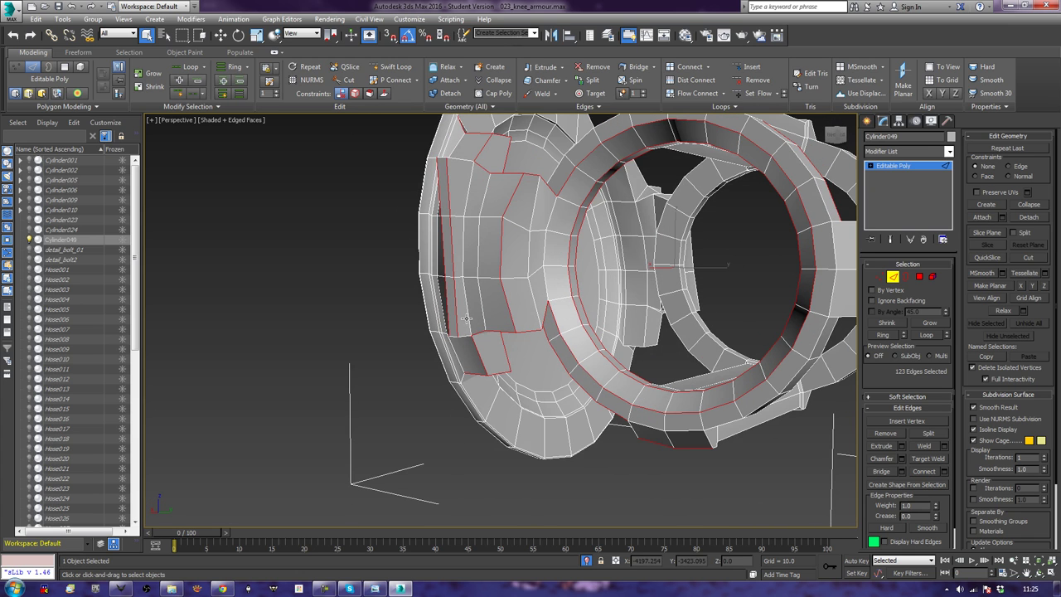
double_click(467, 317, "ctrl")
mouse_move(488, 293)
middle_mouse_down("alt")
mouse_move(490, 351)
mouse_move(540, 414)
mouse_move(571, 394)
middle_mouse_up("alt")
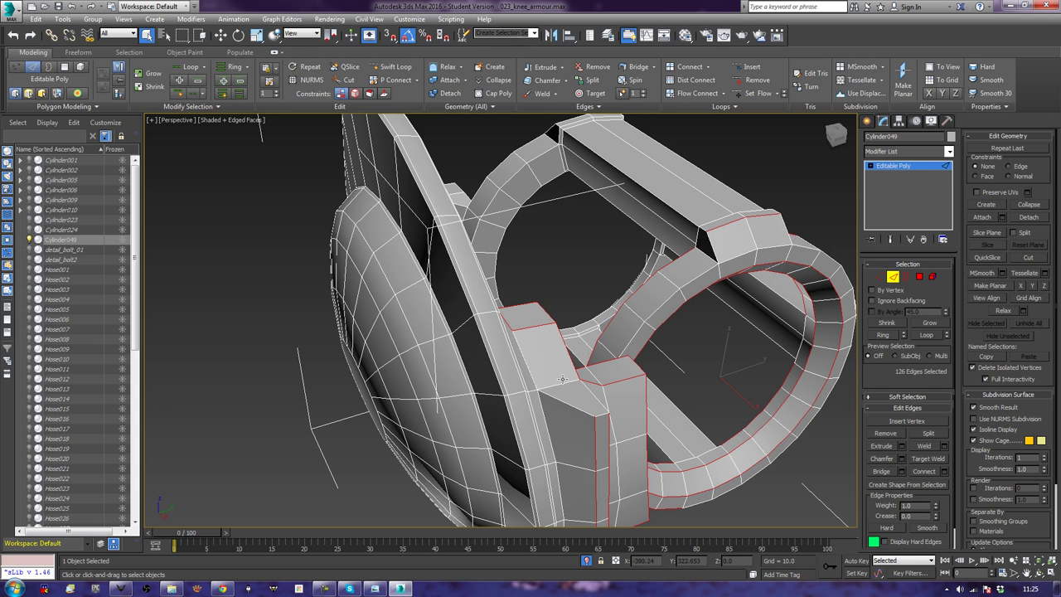
left_click(582, 404, "ctrl")
left_click(593, 399, "ctrl")
left_click(543, 387, "ctrl")
Add the last missed edges, reaching 136, and open the Chamfer settings
middle_click_drag(543, 387, 564, 326, "alt")
left_click(566, 348, "ctrl")
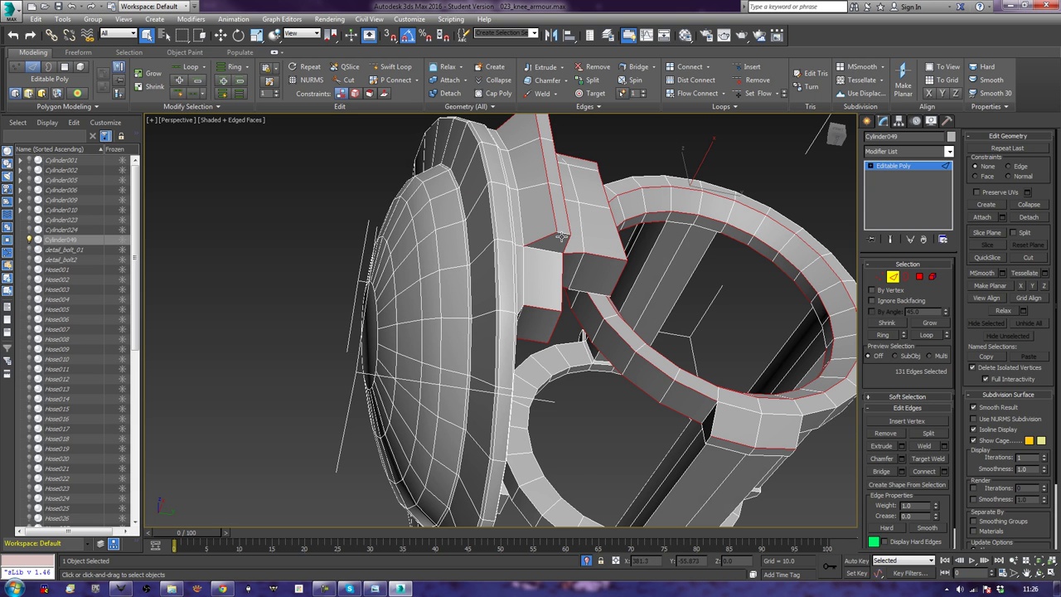
left_click(561, 235, "ctrl")
left_click(549, 254, "ctrl")
mouse_move(549, 254)
middle_mouse_down("alt")
mouse_move(531, 309)
mouse_move(674, 374)
mouse_move(517, 389)
middle_mouse_up("alt")
middle_click_drag(623, 274, 599, 248, "alt")
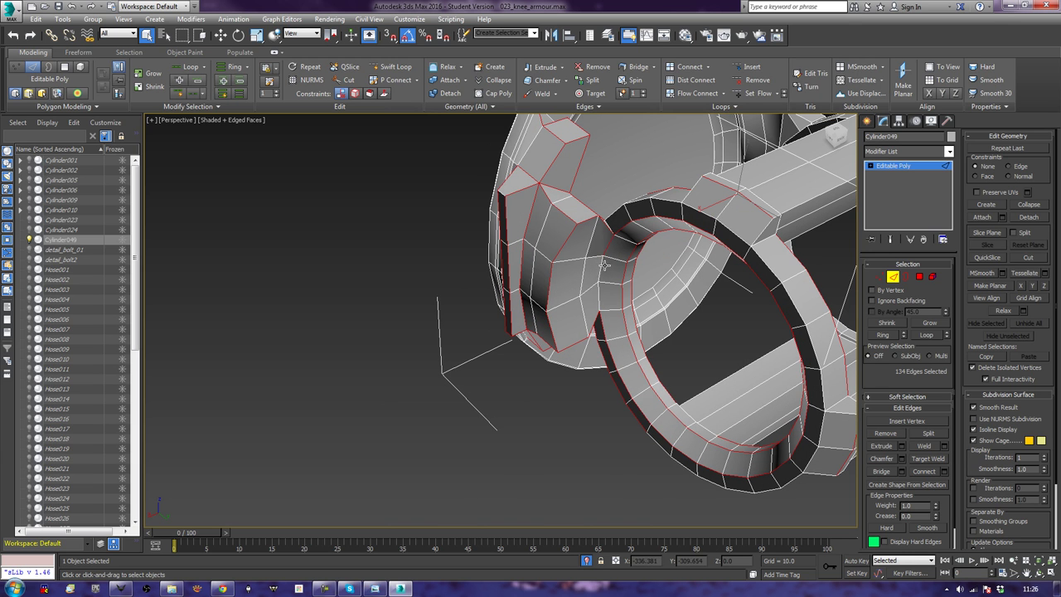
left_click(598, 308, "ctrl")
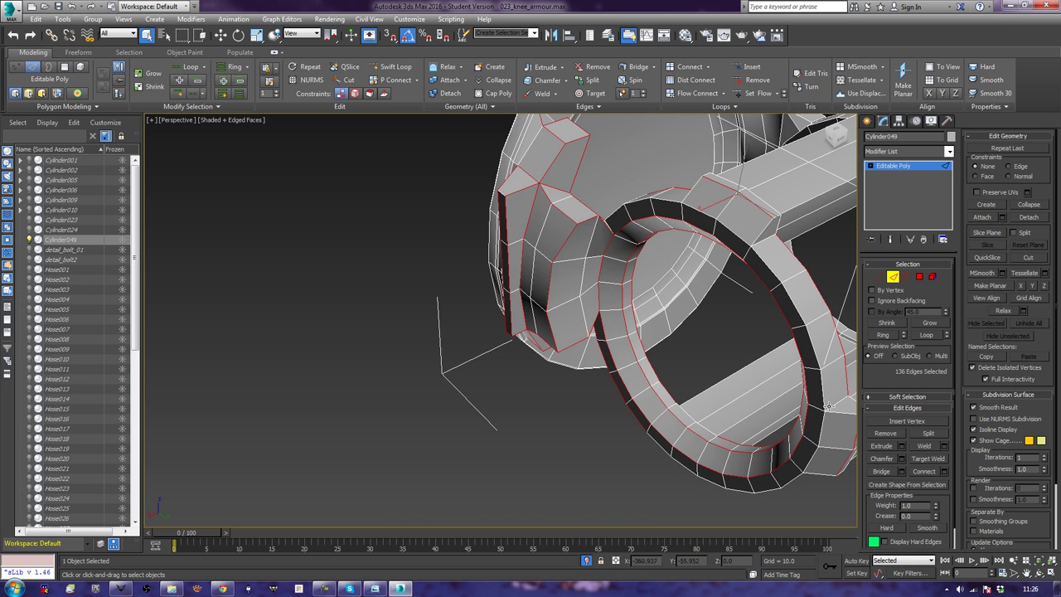
left_click(902, 458)
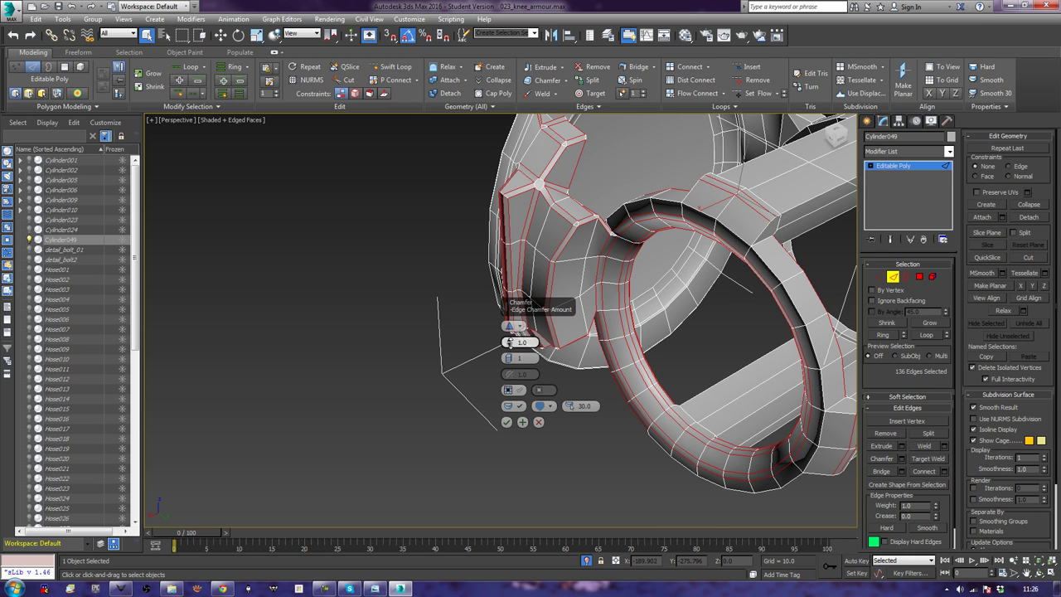
Chamfer the selected ring and block edges by 0.228
left_click_drag(509, 342, 509, 348)
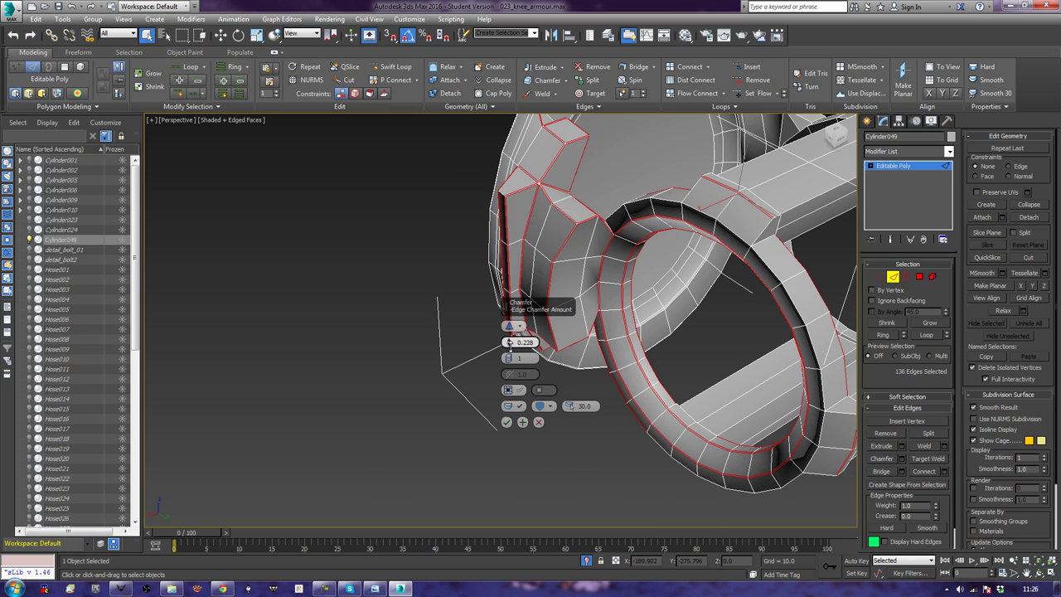
left_click(507, 423)
left_click(451, 454)
Chamfer the long bars' edges the same way and return to object level
mouse_move(450, 453)
middle_mouse_down("alt")
mouse_move(449, 442)
mouse_move(506, 398)
mouse_move(417, 443)
mouse_move(503, 400)
mouse_move(404, 409)
middle_mouse_up("alt")
mouse_move(682, 441)
middle_mouse_down("alt")
mouse_move(572, 477)
mouse_move(611, 510)
mouse_move(679, 479)
mouse_move(518, 417)
mouse_move(530, 440)
mouse_move(522, 436)
mouse_move(628, 489)
middle_mouse_up("alt")
left_click_drag(609, 257, 610, 253)
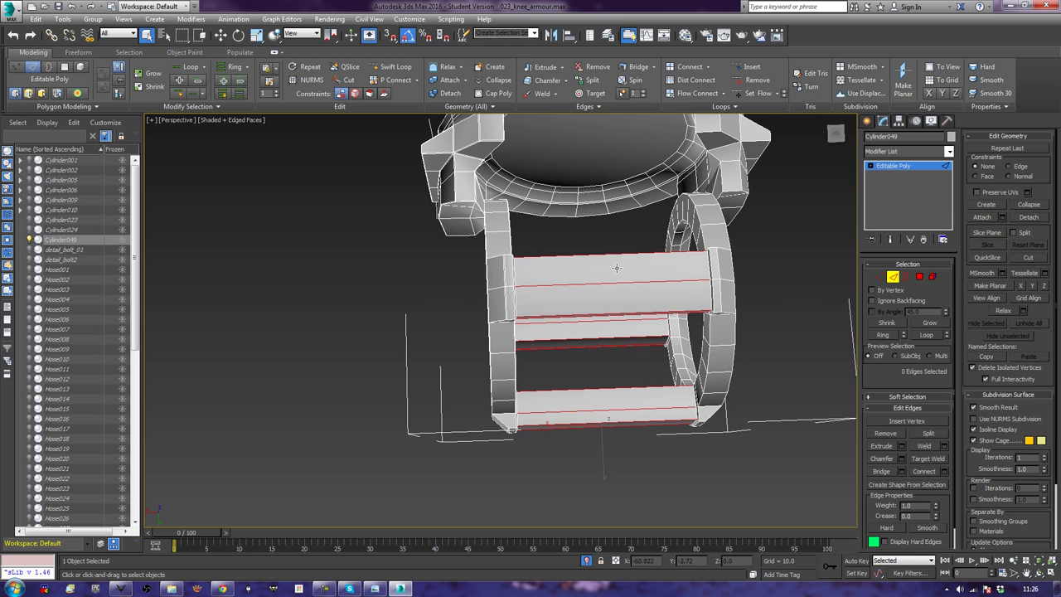
left_click(903, 458)
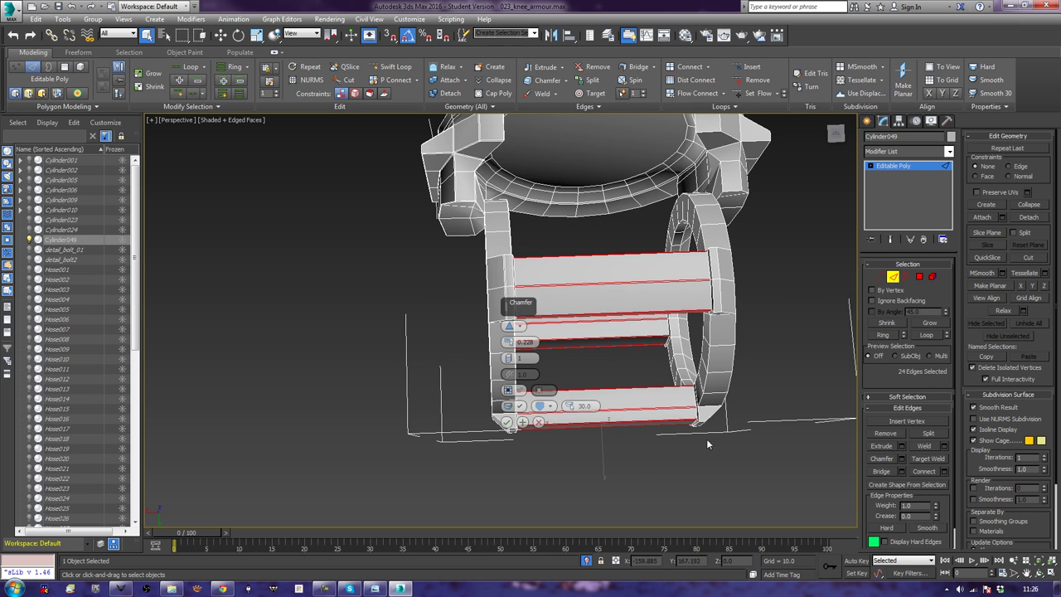
left_click(506, 422)
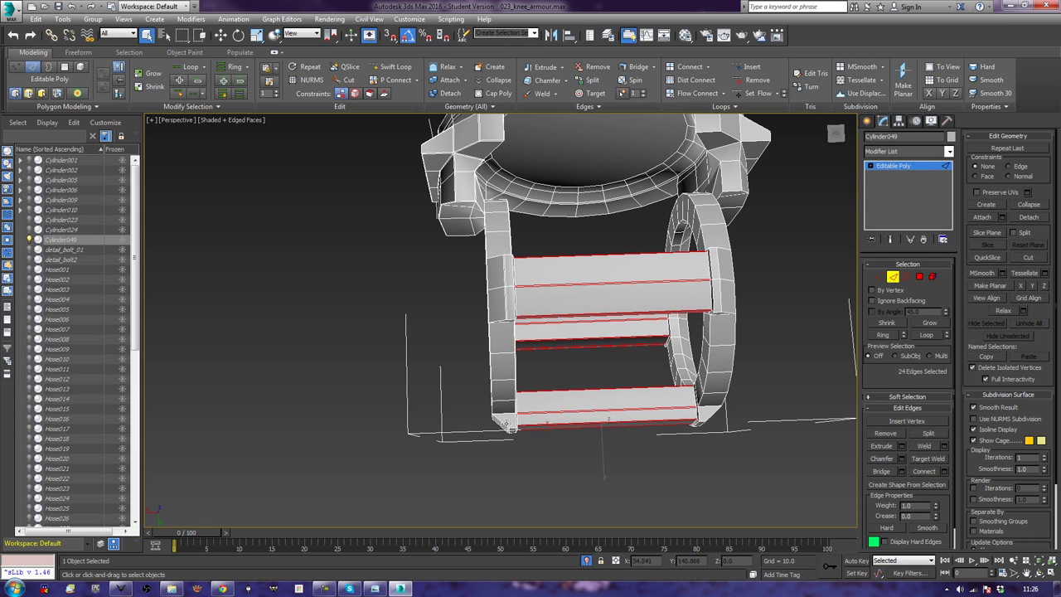
left_click(893, 278)
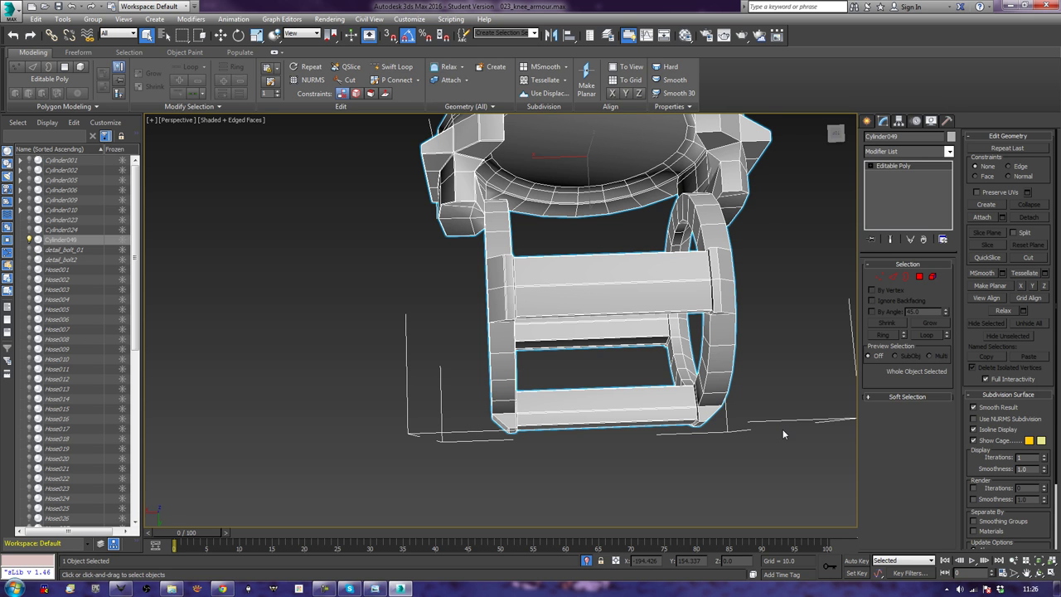
Switch to Edge sub-object mode and select the first rim edge loop of the knee ring
mouse_move(783, 431)
middle_mouse_down("alt")
mouse_move(602, 371)
mouse_move(606, 428)
mouse_move(535, 386)
middle_mouse_up("alt")
scroll(606, 429, "up", 2)
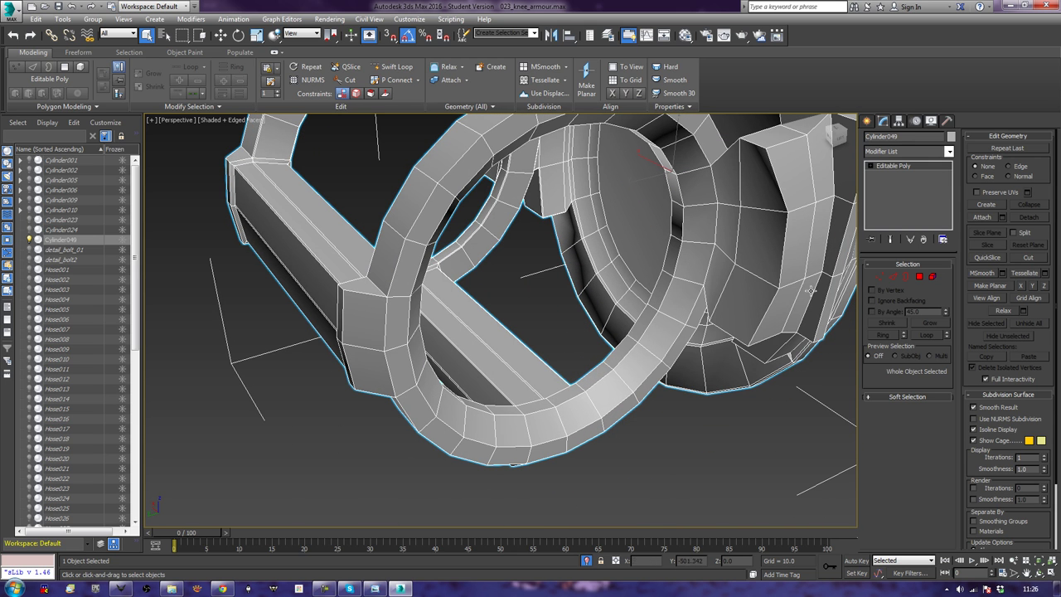
left_click(906, 276)
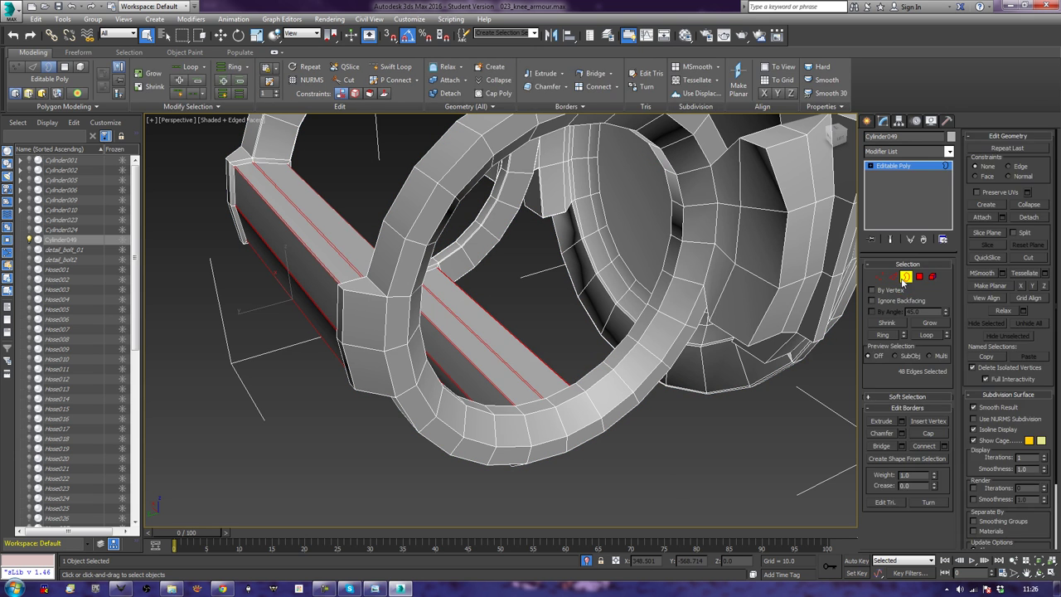
left_click(901, 278)
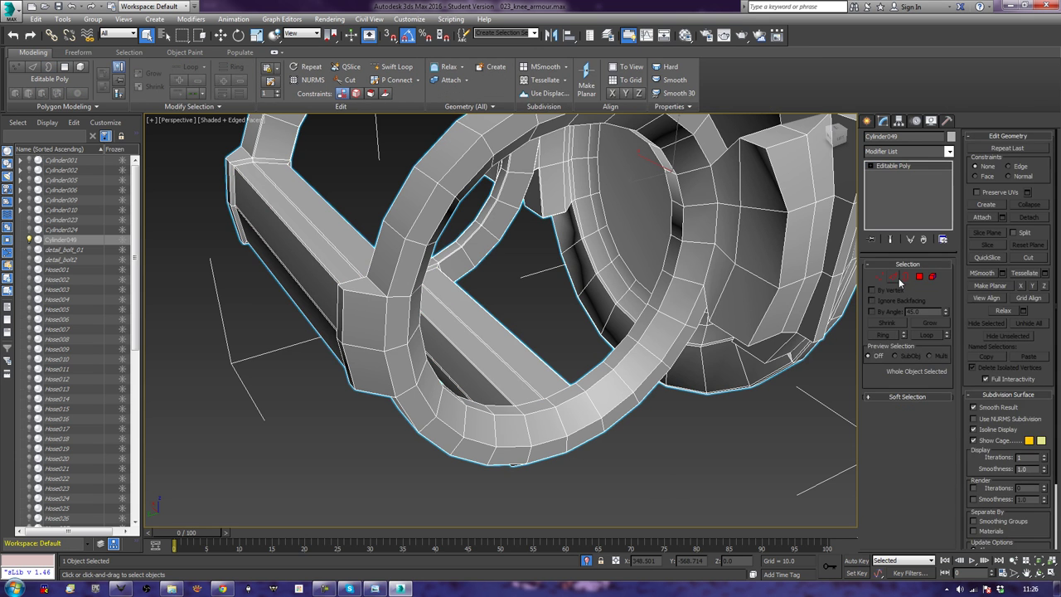
double_click(593, 369)
Add the front, left-side and outer rim edges of the ring to the selection
middle_click_drag(500, 397, 493, 316, "alt")
left_click(487, 278, "ctrl")
mouse_move(487, 278)
middle_mouse_down("alt")
mouse_move(521, 357)
mouse_move(488, 269)
mouse_move(593, 241)
mouse_move(464, 307)
mouse_move(410, 378)
middle_mouse_up("alt")
left_click(444, 239, "ctrl")
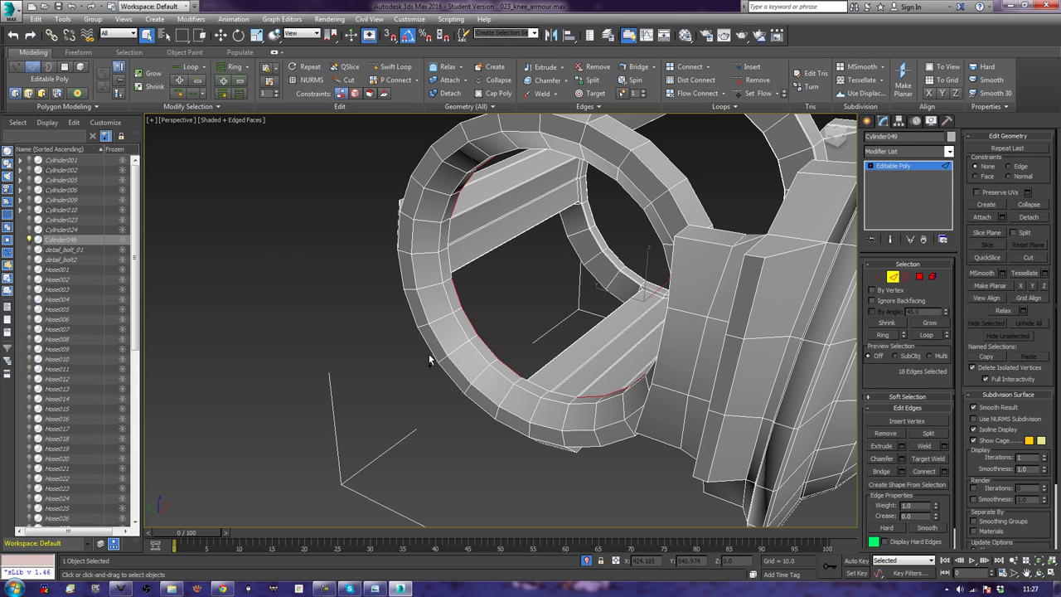
left_click(429, 352, "ctrl")
left_click(419, 145, "ctrl")
mouse_move(420, 160)
middle_mouse_down("alt")
mouse_move(559, 192)
mouse_move(601, 216)
middle_mouse_up("alt")
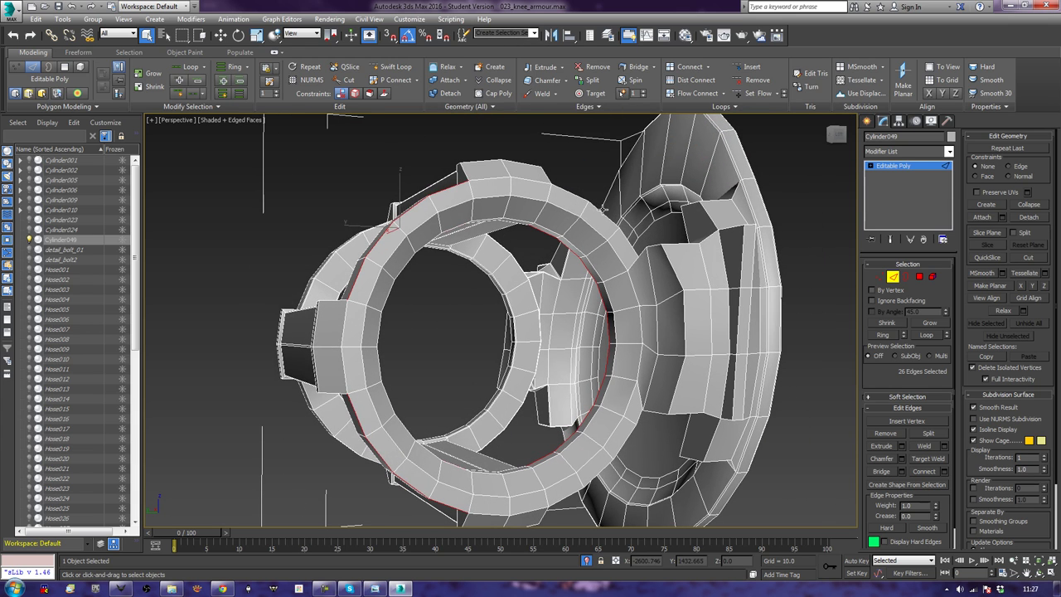
left_click(601, 214, "ctrl")
Add the remaining rim edges and extend them with Loop, covering both rims
mouse_move(600, 306)
middle_mouse_down("alt")
mouse_move(561, 348)
mouse_move(566, 313)
middle_mouse_up("alt")
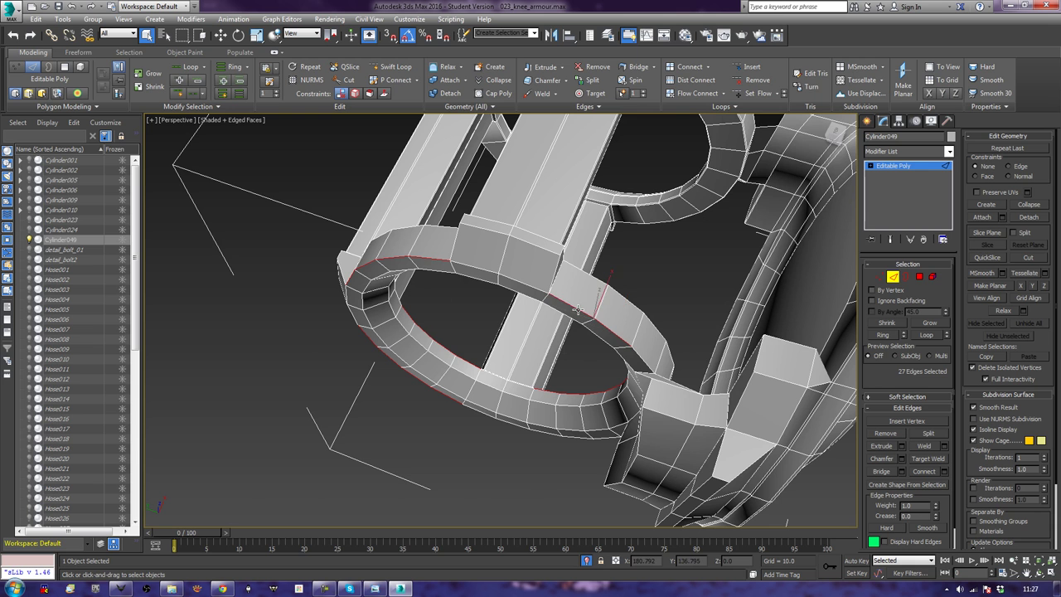
left_click(585, 301, "ctrl")
middle_click_drag(565, 370, 596, 356, "alt")
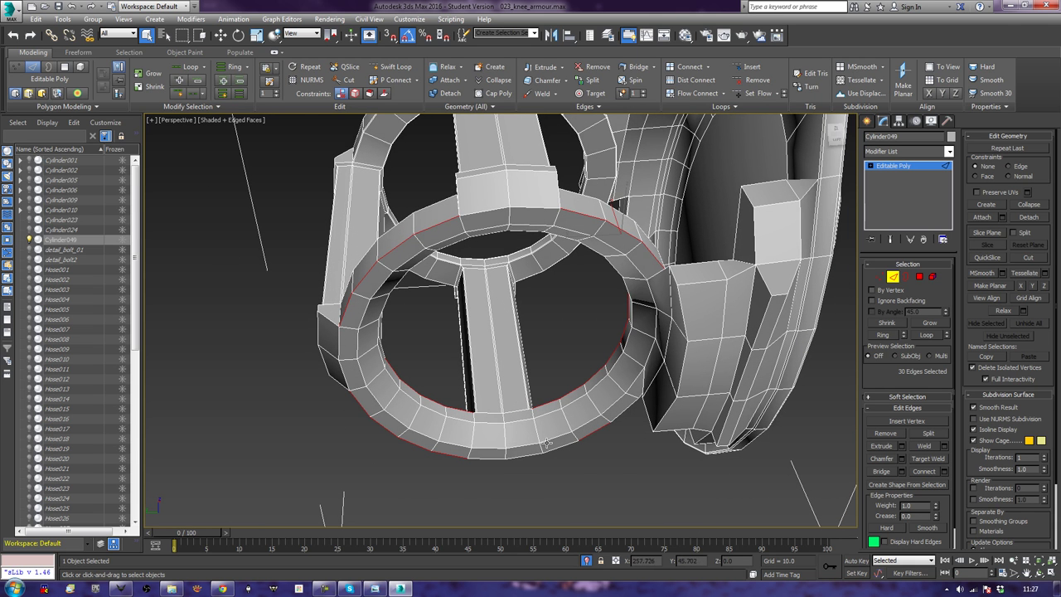
left_click(617, 415, "ctrl")
middle_click_drag(599, 438, 569, 338, "alt")
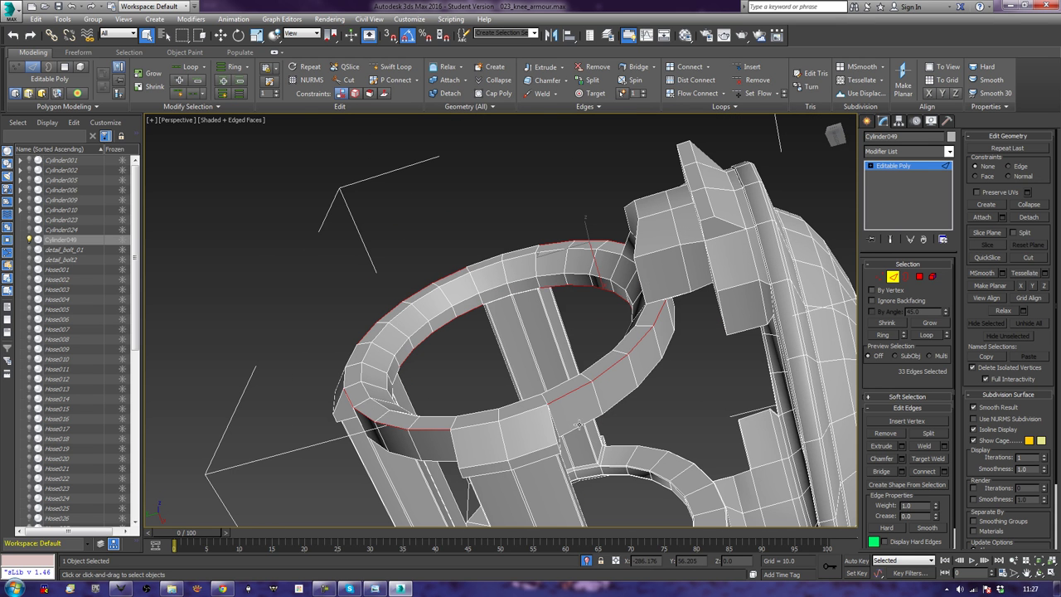
key("alt+l")
left_click(464, 337, "ctrl")
middle_click_drag(464, 337, 406, 318, "alt")
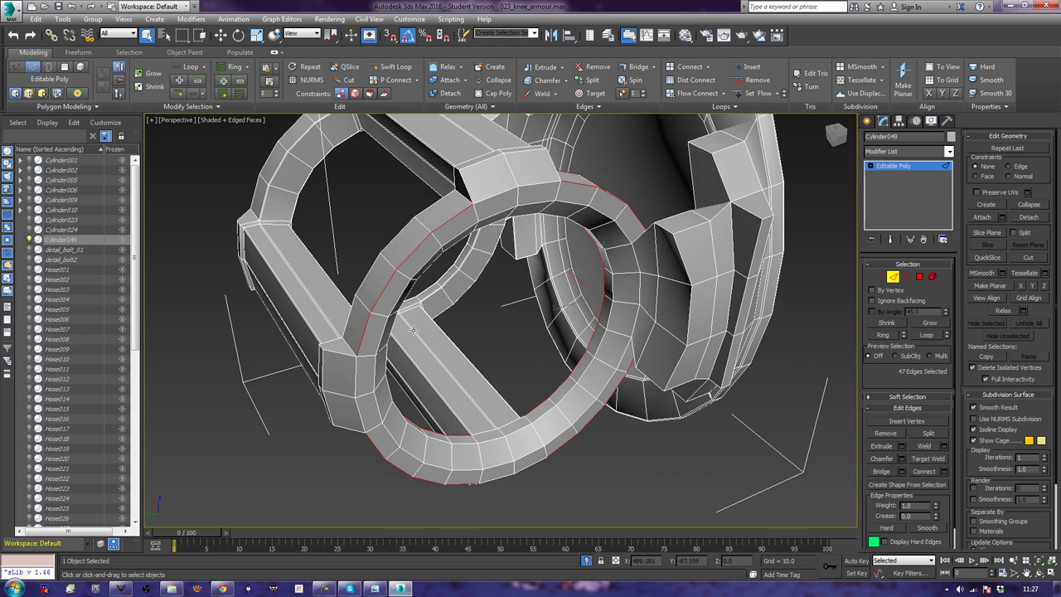
left_click(395, 242, "ctrl")
mouse_move(395, 242)
middle_mouse_down("alt")
mouse_move(483, 362)
mouse_move(523, 358)
mouse_move(424, 428)
mouse_move(488, 366)
mouse_move(584, 436)
mouse_move(494, 387)
middle_mouse_up("alt")
scroll(488, 366, "up", 3)
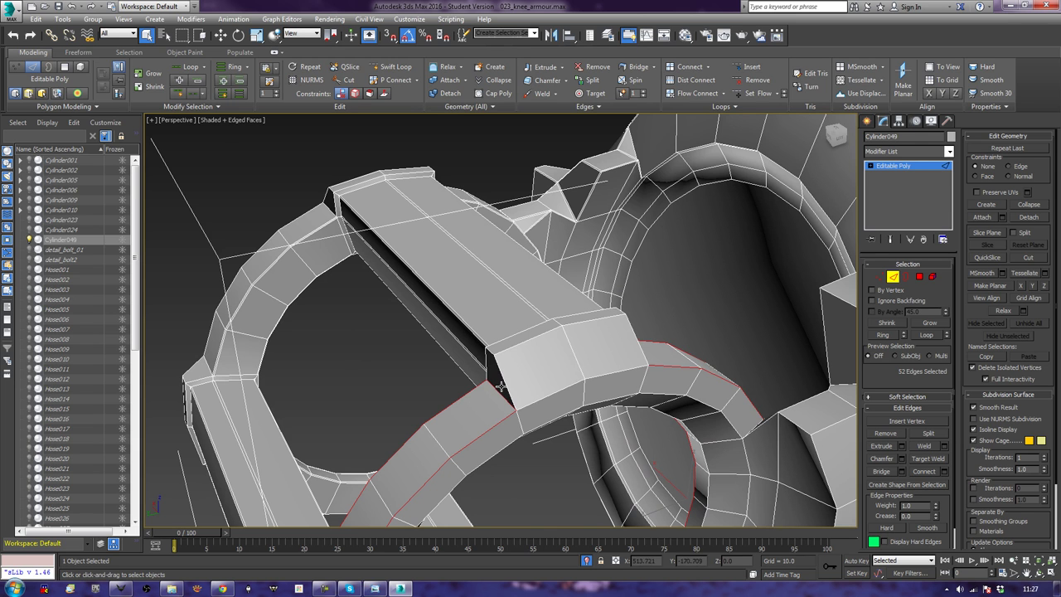
Add the bracket corner edges where the bracket meets the ring
left_click(490, 351, "ctrl")
left_click(630, 327, "ctrl")
middle_click_drag(646, 333, 553, 329, "alt")
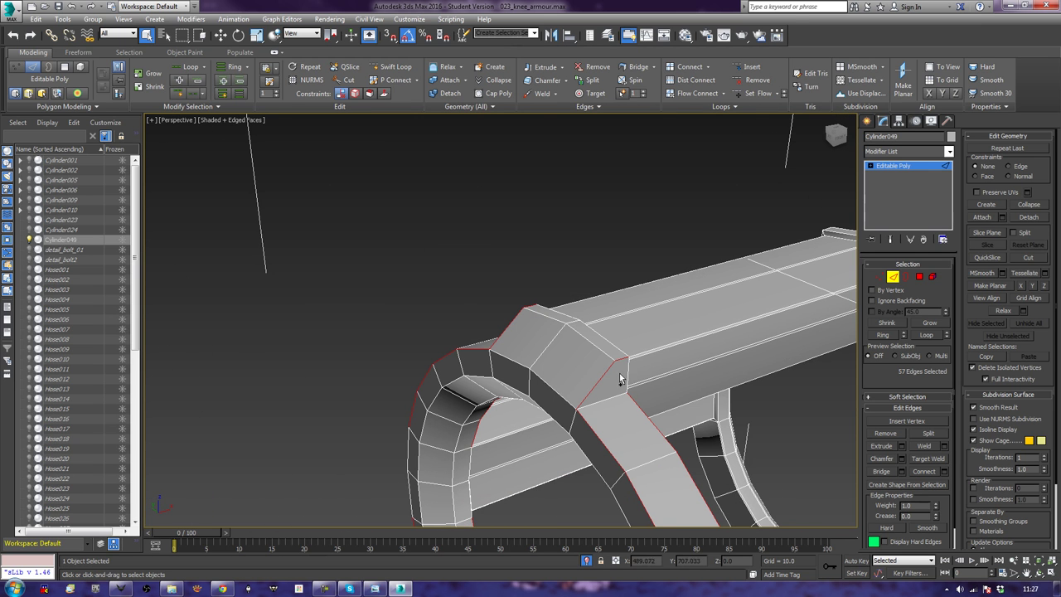
left_click(628, 375, "ctrl")
left_click(615, 403, "ctrl")
mouse_move(503, 457)
middle_mouse_down("alt")
mouse_move(626, 274)
mouse_move(486, 387)
middle_mouse_up("alt")
scroll(625, 273, "down", 5)
scroll(498, 383, "up", 5)
mouse_move(488, 312)
middle_mouse_down("alt")
mouse_move(620, 403)
mouse_move(682, 372)
middle_mouse_up("alt")
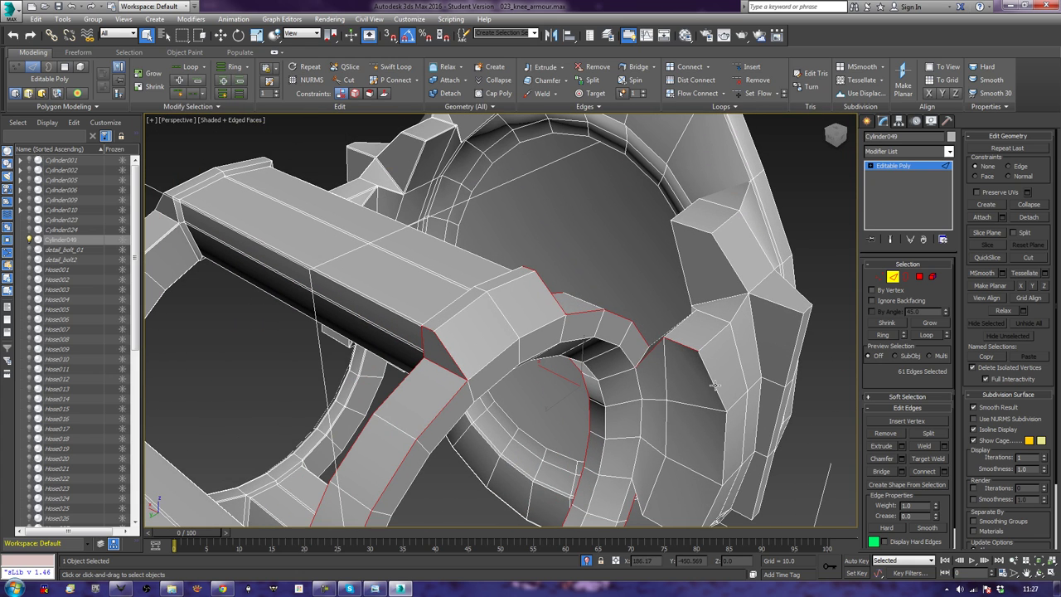
Add the bracket's lower corner, long, top, diagonal and right-side edges
left_click(714, 385, "ctrl")
middle_click_drag(654, 517, 682, 438)
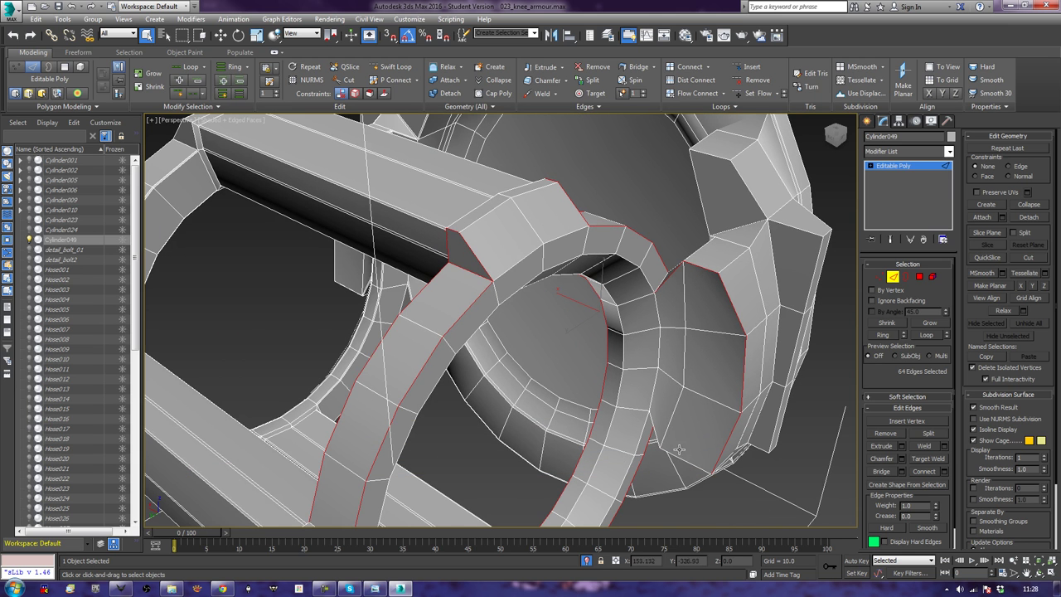
left_click(678, 457, "ctrl")
middle_click_drag(717, 348, 682, 451, "alt")
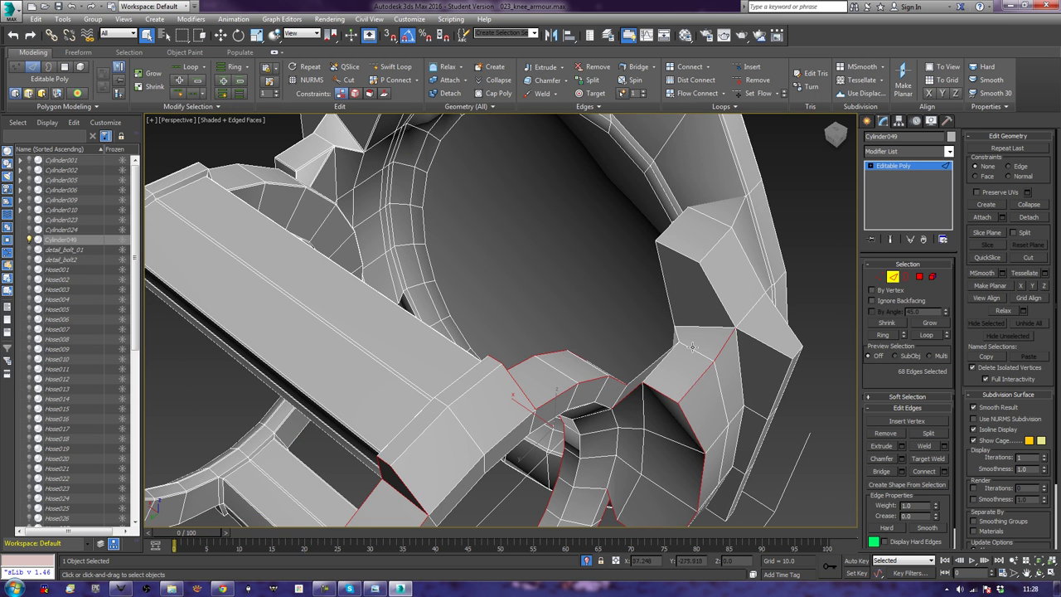
left_click(658, 364, "ctrl")
left_click(669, 277, "ctrl")
left_click(681, 252, "ctrl")
left_click(715, 292, "ctrl")
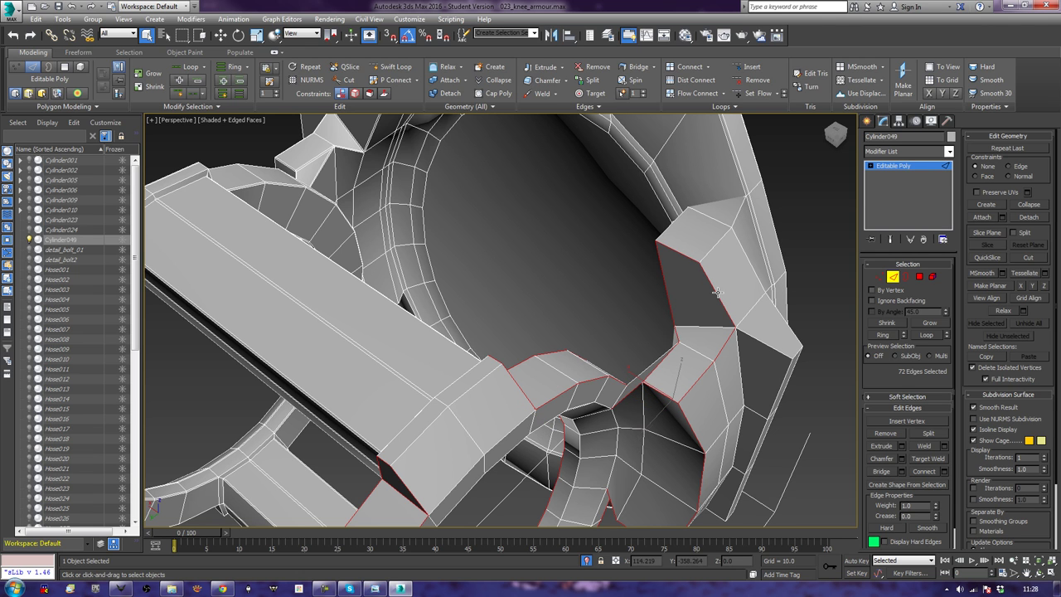
left_click(764, 342, "ctrl")
left_click(781, 379, "ctrl")
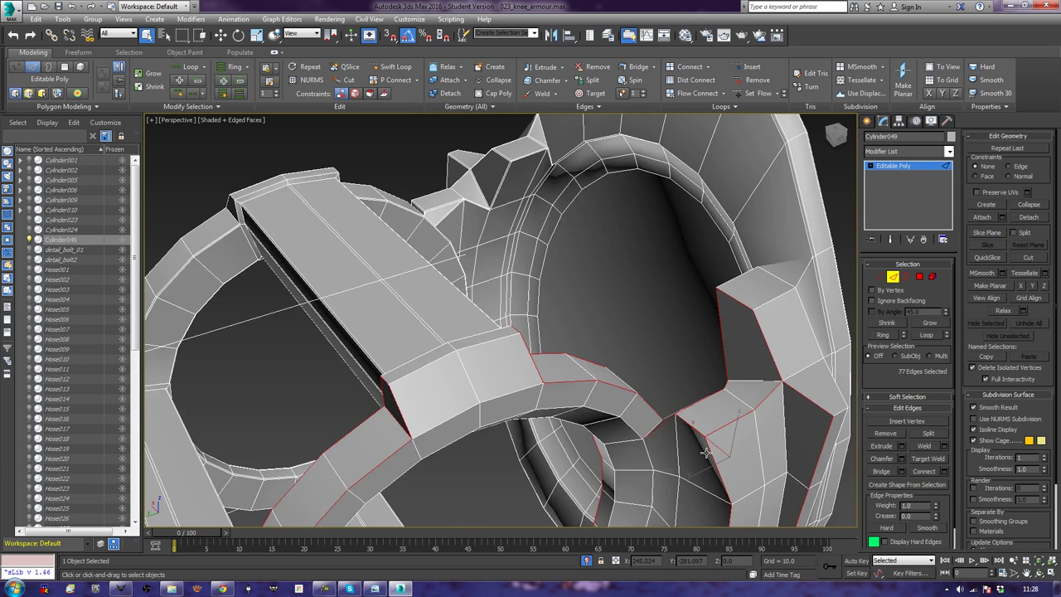
middle_click_drag(729, 464, 675, 265, "alt")
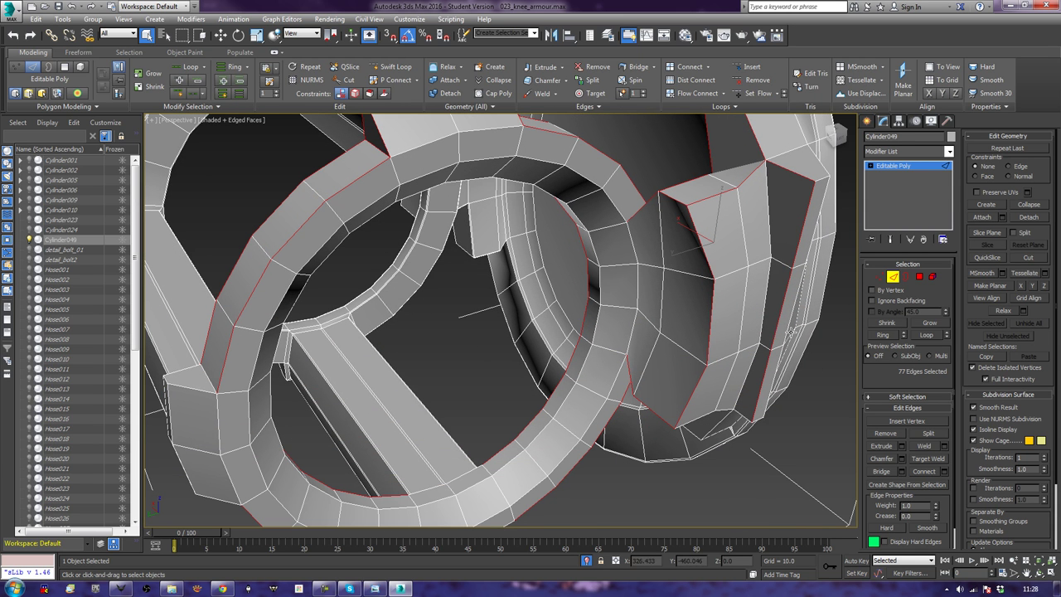
Add the right outer strip edges and edges under the ring, reaching 86 edges
left_click(789, 325, "ctrl")
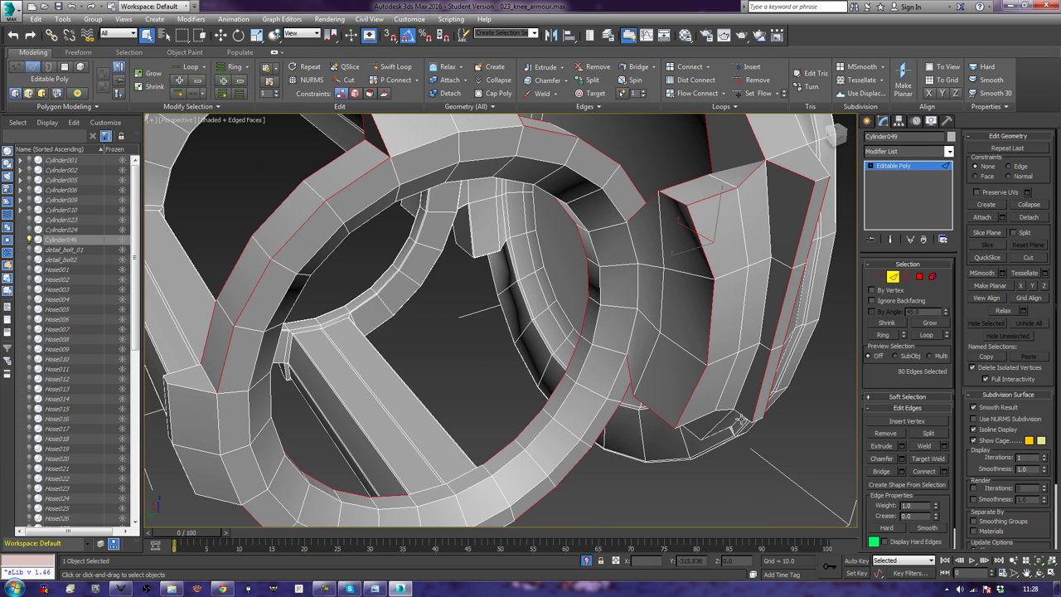
left_click(752, 418, "ctrl")
left_click(701, 421, "ctrl")
mouse_move(702, 431)
middle_mouse_down("alt")
mouse_move(712, 406)
mouse_move(687, 307)
middle_mouse_up("alt")
left_click(682, 292, "ctrl")
left_click(718, 301, "ctrl")
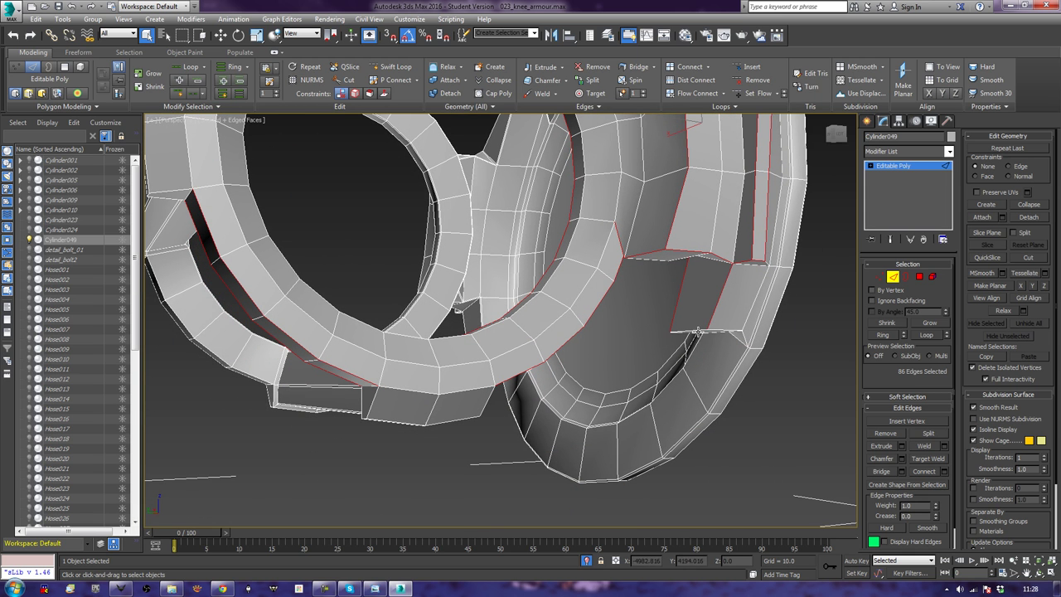
Add the lower corner edges and top and bottom edges of the first armour block
left_click(697, 331, "ctrl")
middle_click_drag(698, 331, 699, 315, "alt")
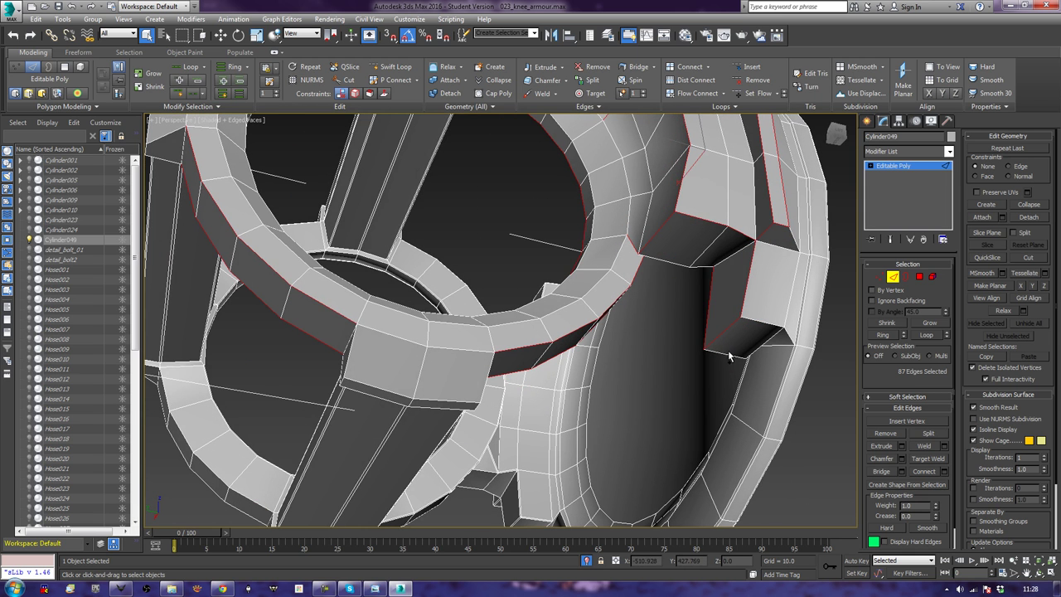
left_click(726, 355, "ctrl")
left_click(757, 341, "ctrl")
left_click(759, 323, "ctrl")
mouse_move(764, 284)
middle_mouse_down("alt")
mouse_move(730, 266)
mouse_move(694, 348)
mouse_move(675, 362)
mouse_move(673, 327)
middle_mouse_up("alt")
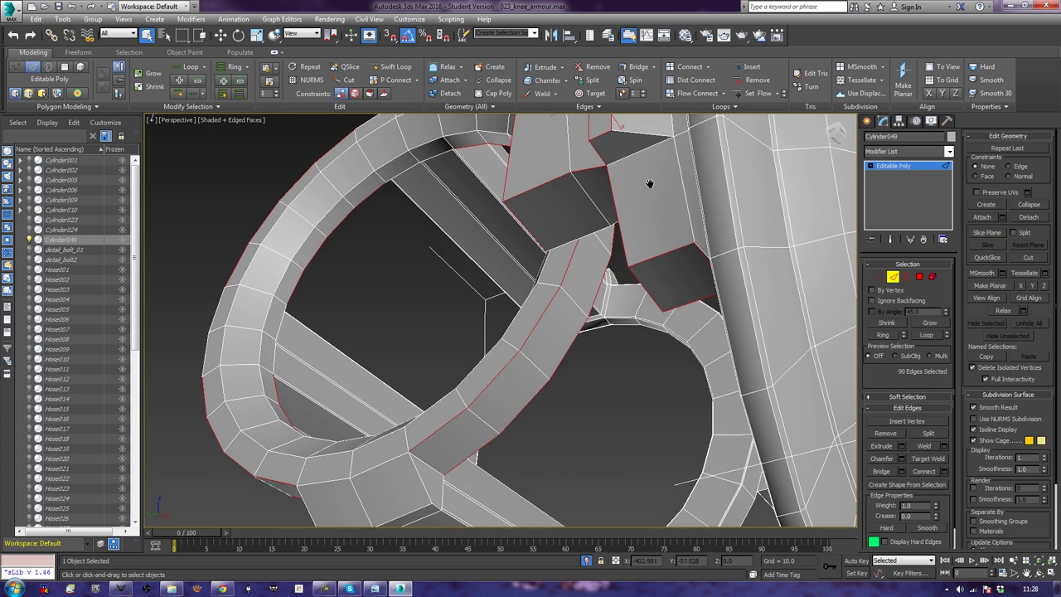
middle_click_drag(648, 217, 639, 288, "alt")
left_click(645, 306, "ctrl")
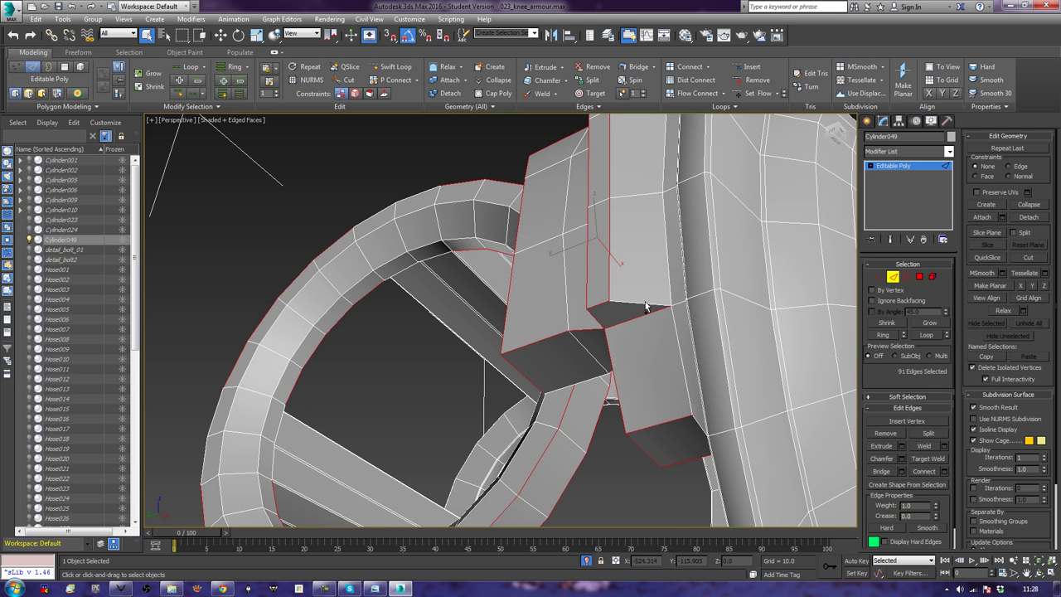
left_click(644, 303, "ctrl")
left_click(588, 380, "ctrl")
Add the vertical corner edges of the next armour block
middle_click_drag(563, 395, 656, 412, "alt")
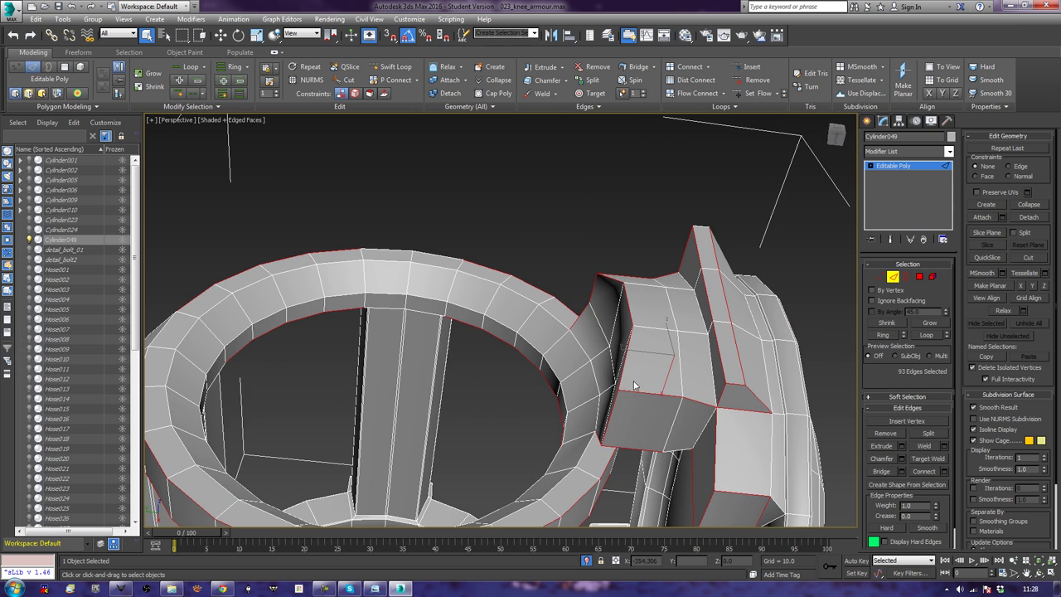
left_click(678, 450, "ctrl")
left_click(701, 433, "ctrl")
middle_click_drag(701, 432, 696, 427, "alt")
left_click(687, 428, "ctrl")
left_click(695, 301, "ctrl")
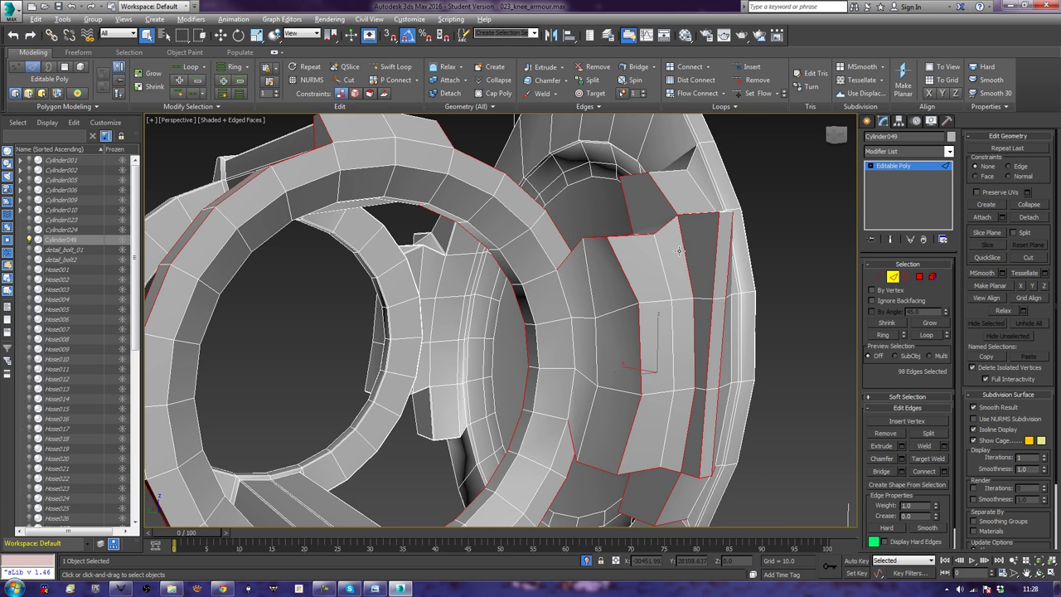
left_click(690, 283, "ctrl")
Add the remaining armour block edges, including the one running up the block, reaching 106 edges
mouse_move(690, 283)
middle_mouse_down("alt")
mouse_move(704, 420)
mouse_move(705, 381)
middle_mouse_up("alt")
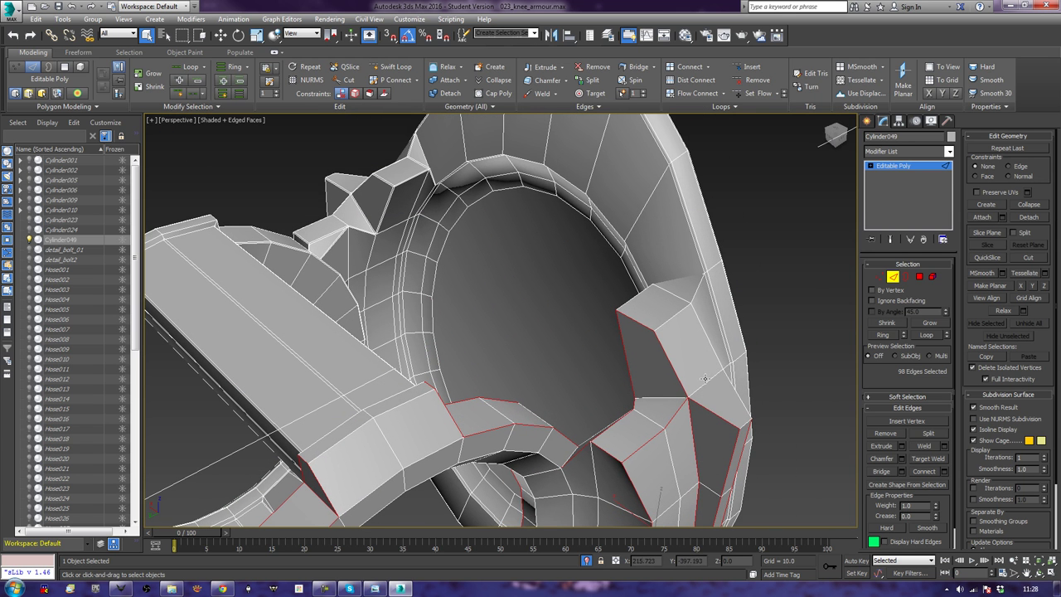
left_click(705, 383, "ctrl")
left_click(675, 314, "ctrl")
left_click(634, 297, "ctrl")
mouse_move(574, 312)
middle_mouse_down("alt")
mouse_move(641, 316)
mouse_move(362, 380)
mouse_move(687, 370)
middle_mouse_up("alt")
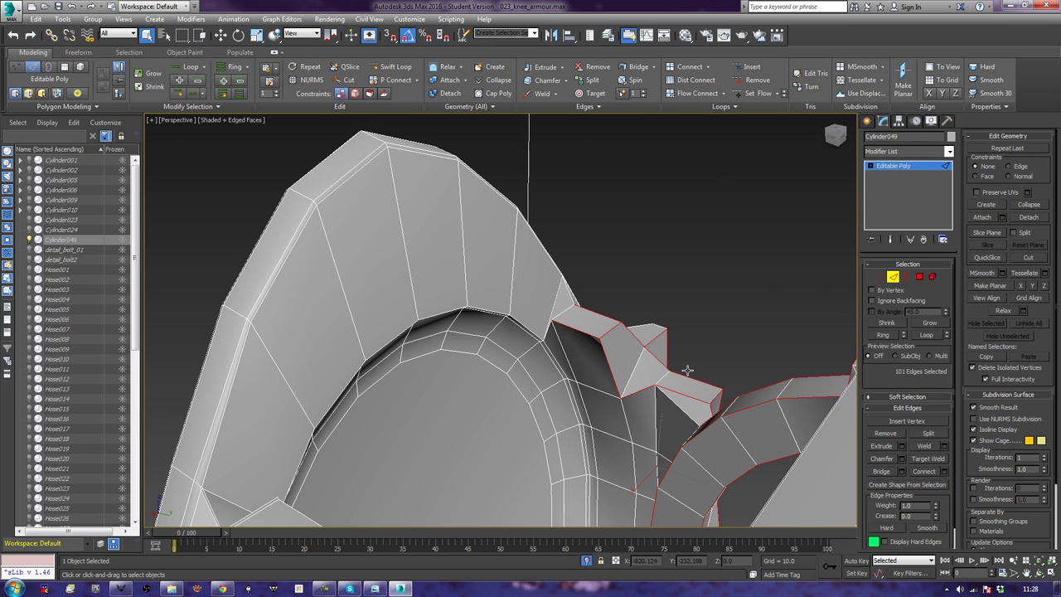
left_click(630, 365, "ctrl")
mouse_move(696, 522)
middle_mouse_down("alt")
mouse_move(690, 466)
mouse_move(803, 365)
middle_mouse_up("alt")
left_click(799, 359, "ctrl")
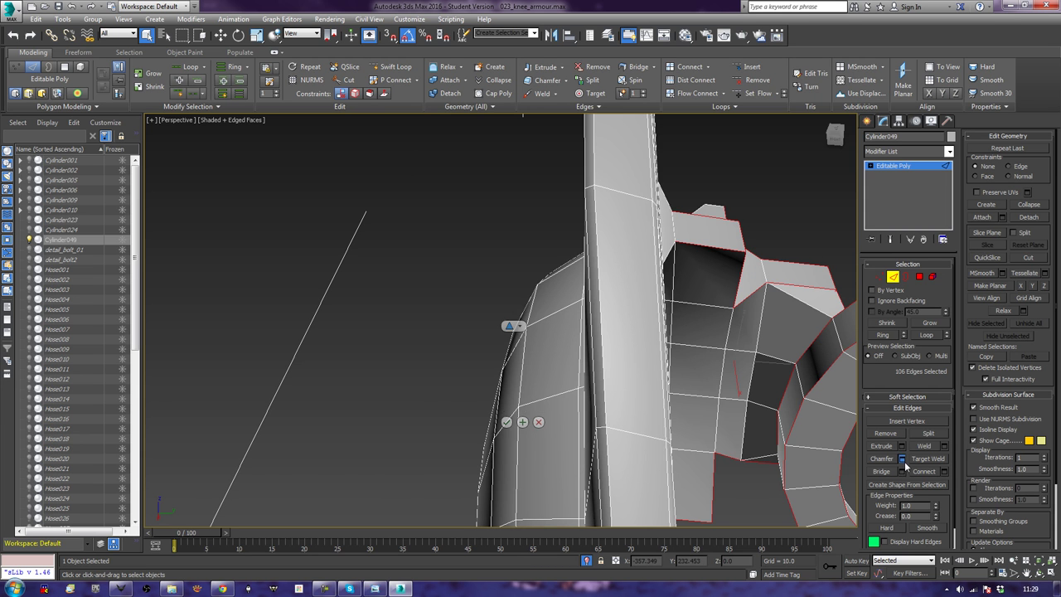
Preview a 0.228 chamfer on the selected edges with the Chamfer caddy
left_click(901, 460)
mouse_move(761, 420)
middle_mouse_down("alt")
mouse_move(786, 424)
mouse_move(748, 455)
mouse_move(349, 431)
mouse_move(294, 409)
middle_mouse_up("alt")
middle_click_drag(744, 379, 678, 308, "alt")
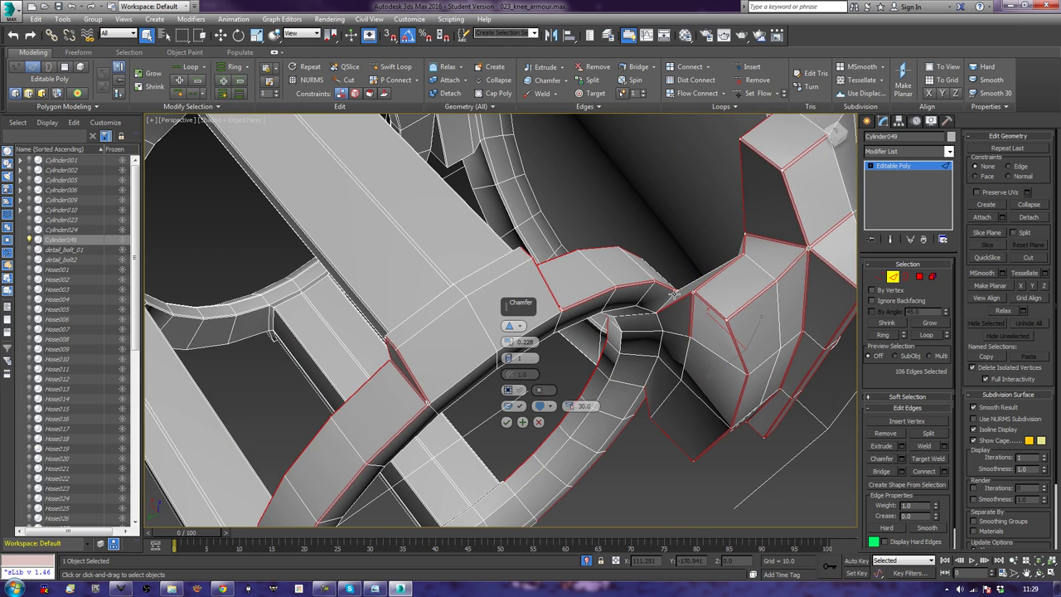
Add the lock-tab bar's corner edges to the chamfer, bringing the selection to 114 edges
left_click(686, 283, "ctrl")
mouse_move(625, 349)
middle_mouse_down("alt")
mouse_move(710, 340)
mouse_move(540, 407)
mouse_move(629, 272)
mouse_move(662, 183)
middle_mouse_up("alt")
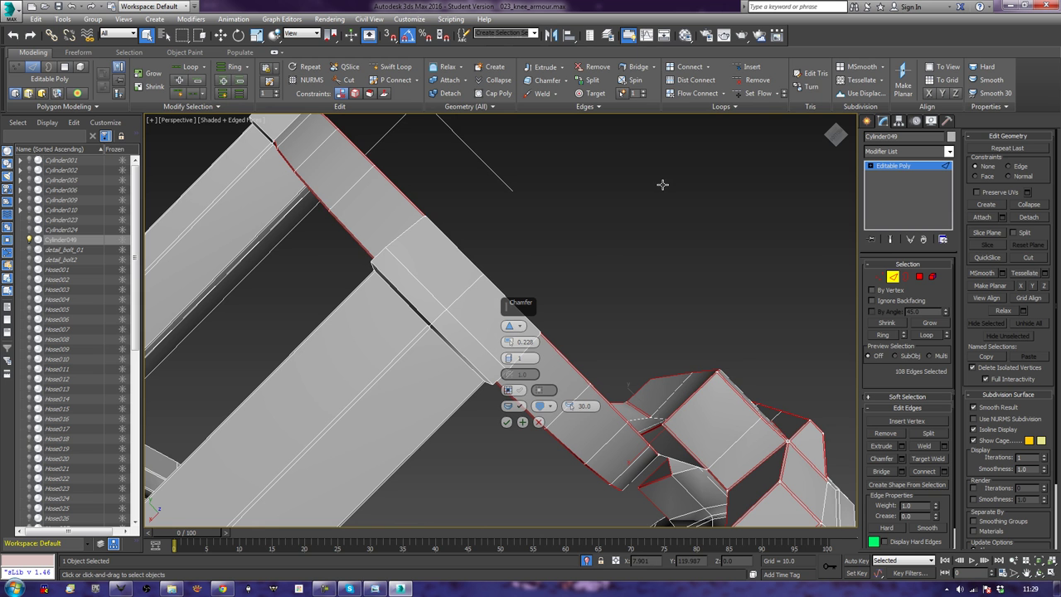
left_click(682, 459, "ctrl")
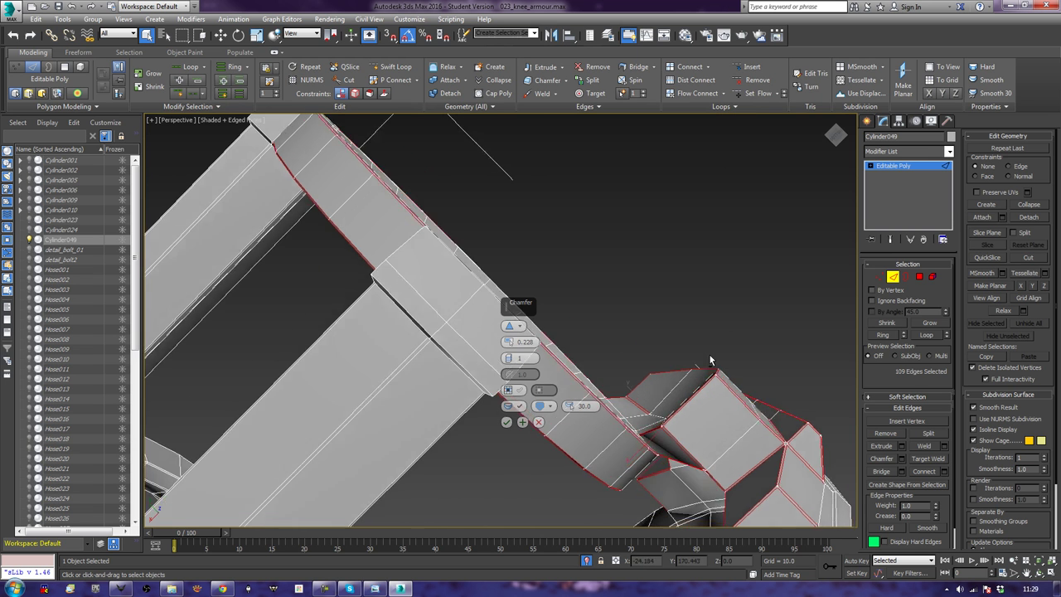
mouse_move(711, 362)
middle_mouse_down("alt")
mouse_move(718, 408)
mouse_move(693, 414)
mouse_move(679, 440)
mouse_move(608, 398)
mouse_move(462, 443)
mouse_move(383, 445)
mouse_move(411, 403)
middle_mouse_up("alt")
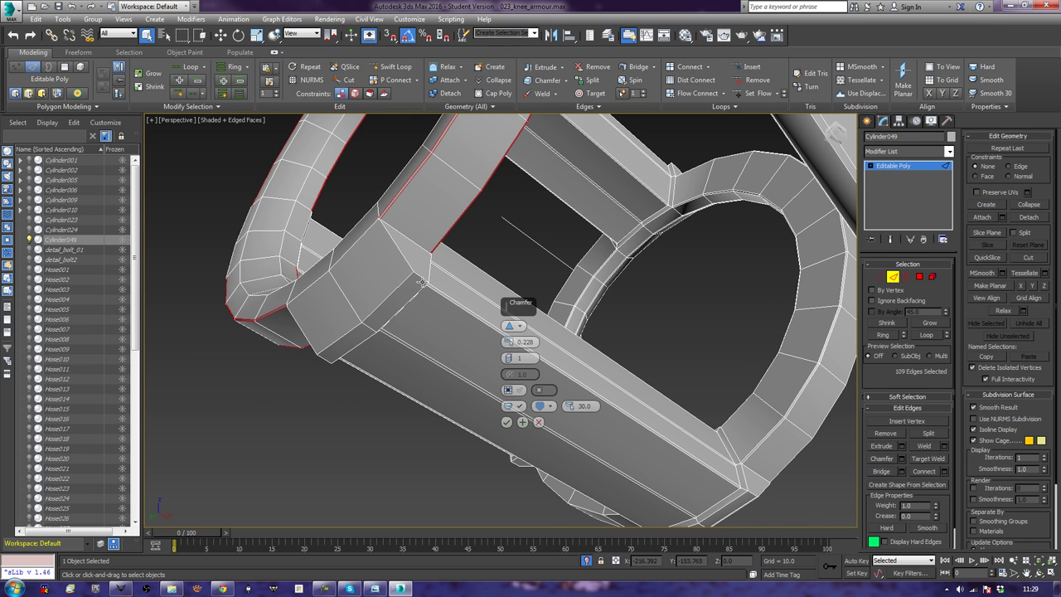
left_click(396, 230, "ctrl")
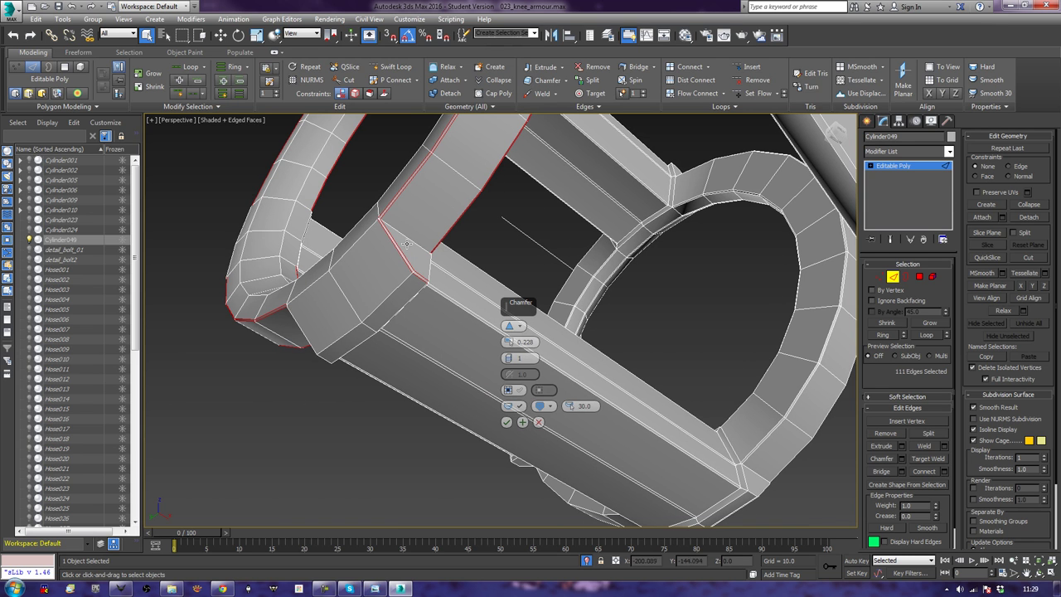
left_click(348, 250, "ctrl")
left_click(320, 277, "ctrl")
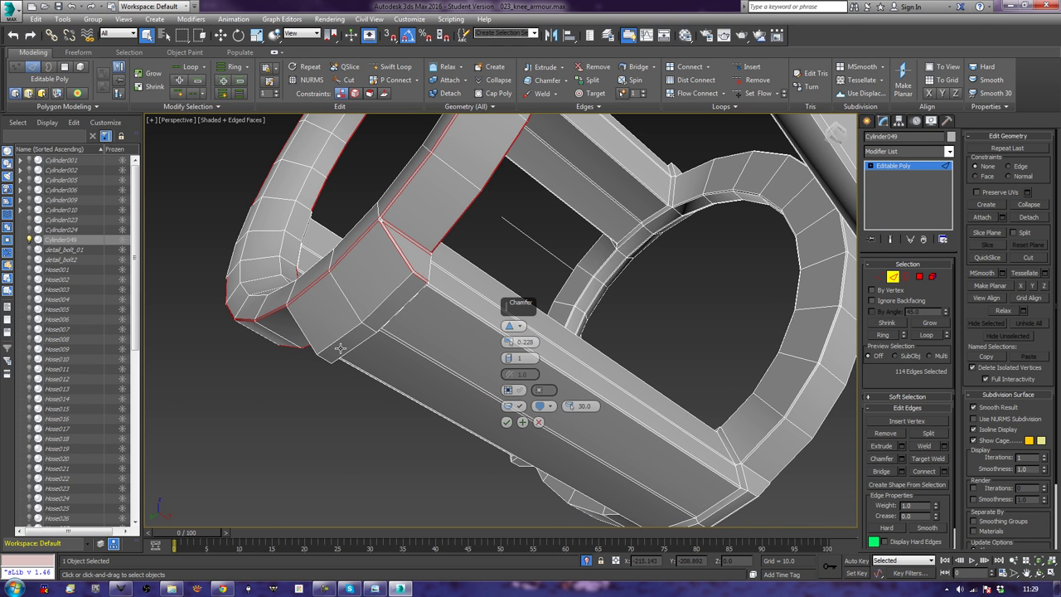
Add the remaining lock-tab bar and bar corner edges to the chamfer selection
left_click(339, 338, "ctrl")
left_click(378, 310, "ctrl")
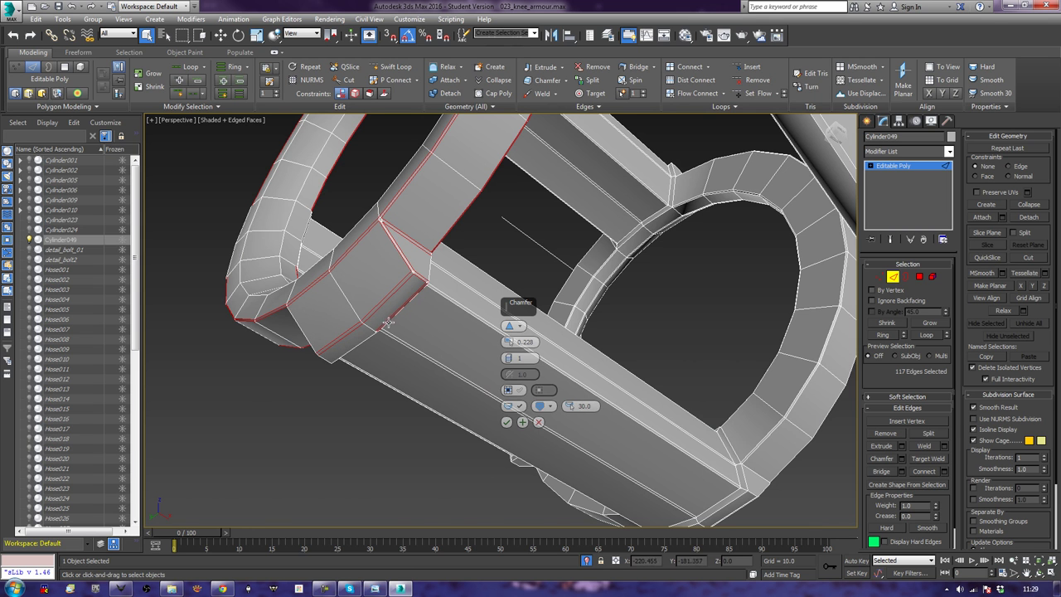
left_click(363, 341, "ctrl")
middle_click_drag(297, 334, 430, 362, "alt")
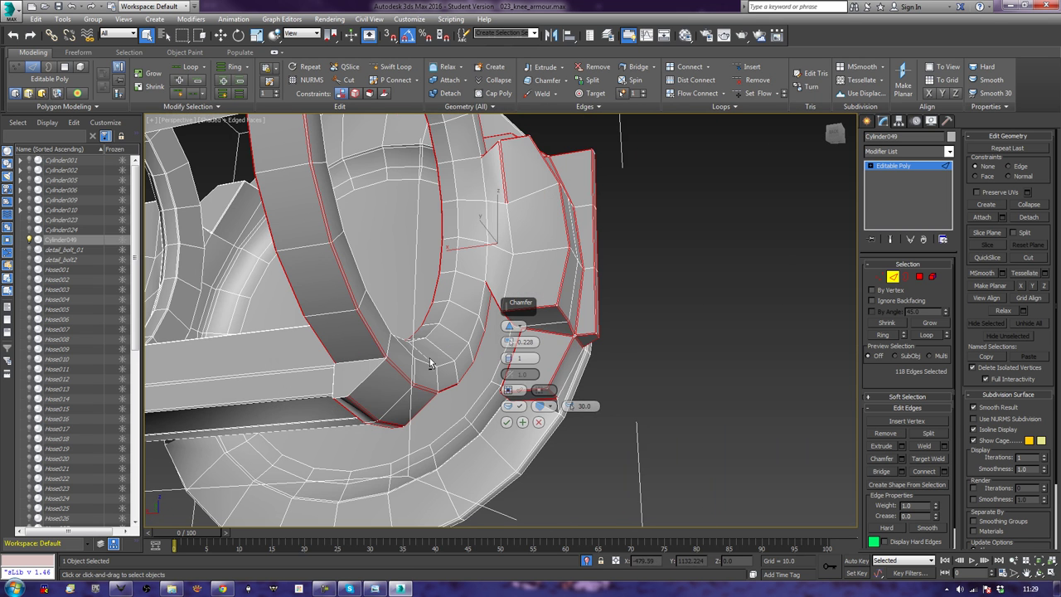
left_click(362, 382, "ctrl")
left_click(340, 392, "ctrl")
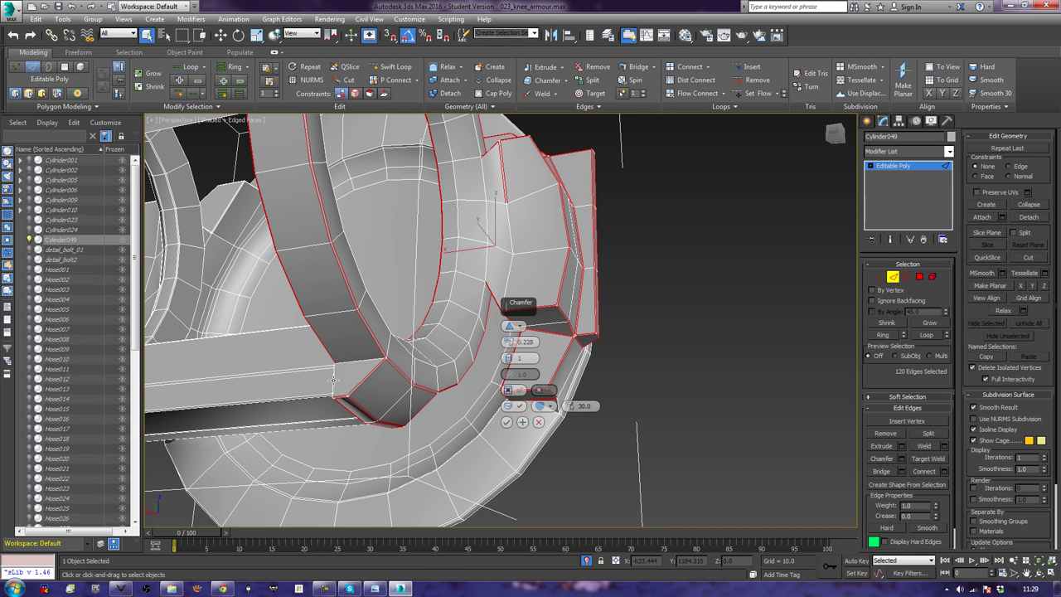
left_click(365, 361, "ctrl")
middle_click_drag(373, 360, 587, 401, "alt")
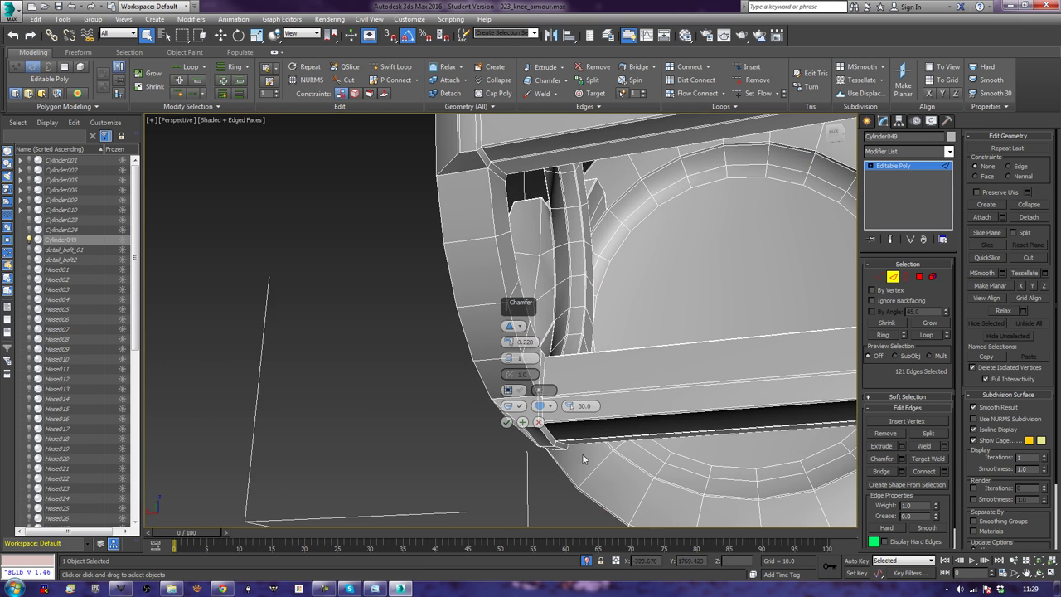
middle_click_drag(623, 338, 664, 391, "alt")
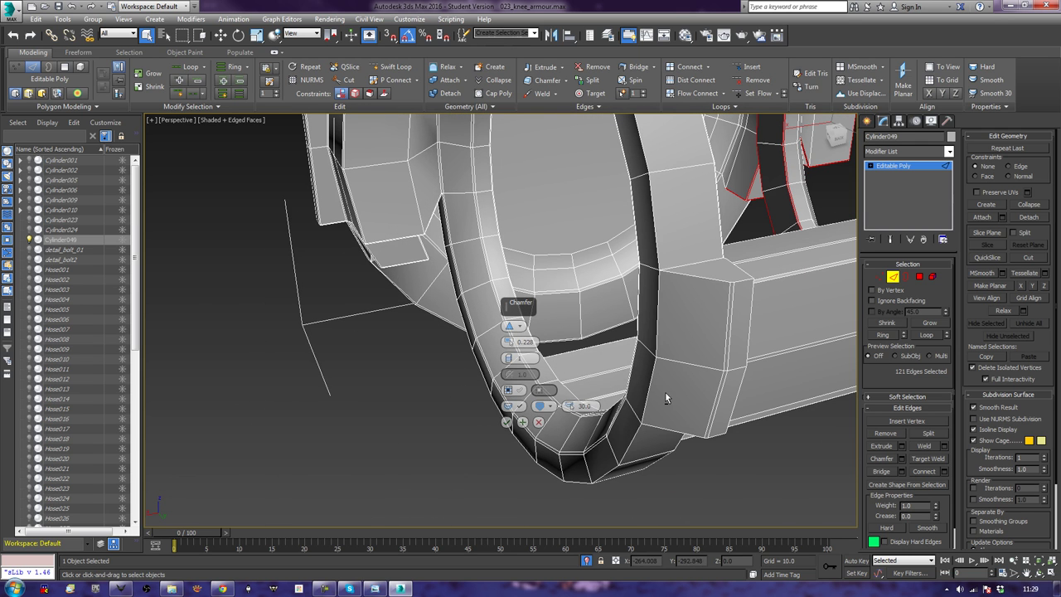
Add the underside and top corner edges, deselecting one stray vertical edge
left_click(697, 281, "ctrl")
left_click(744, 271, "ctrl")
left_click(731, 290, "ctrl")
left_click(733, 296, "alt")
mouse_move(740, 282)
middle_mouse_down("alt")
mouse_move(662, 289)
mouse_move(631, 201)
middle_mouse_up("alt")
left_click(639, 189, "ctrl")
left_click(673, 187, "ctrl")
left_click(677, 203, "ctrl")
Add the diagonal corner edge and two ring edges to the selection
mouse_move(651, 359)
middle_mouse_down("alt")
mouse_move(698, 225)
mouse_move(611, 294)
mouse_move(592, 338)
middle_mouse_up("alt")
left_click(576, 346, "ctrl")
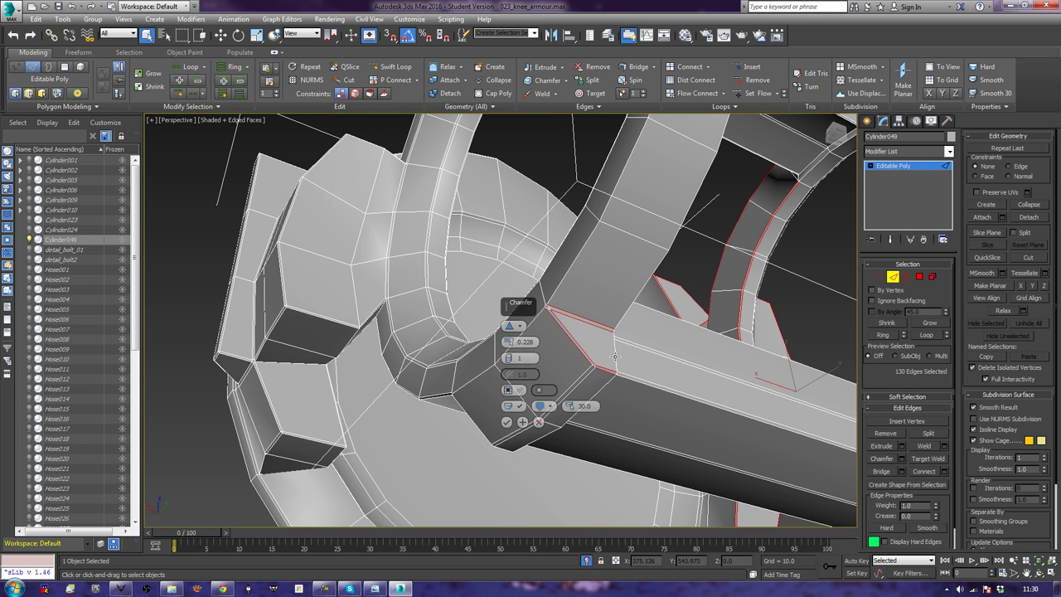
scroll(615, 355, "up", 2)
mouse_move(615, 355)
middle_mouse_down("alt")
mouse_move(684, 231)
mouse_move(726, 234)
mouse_move(621, 307)
mouse_move(604, 279)
mouse_move(703, 192)
middle_mouse_up("alt")
left_click(703, 192, "ctrl")
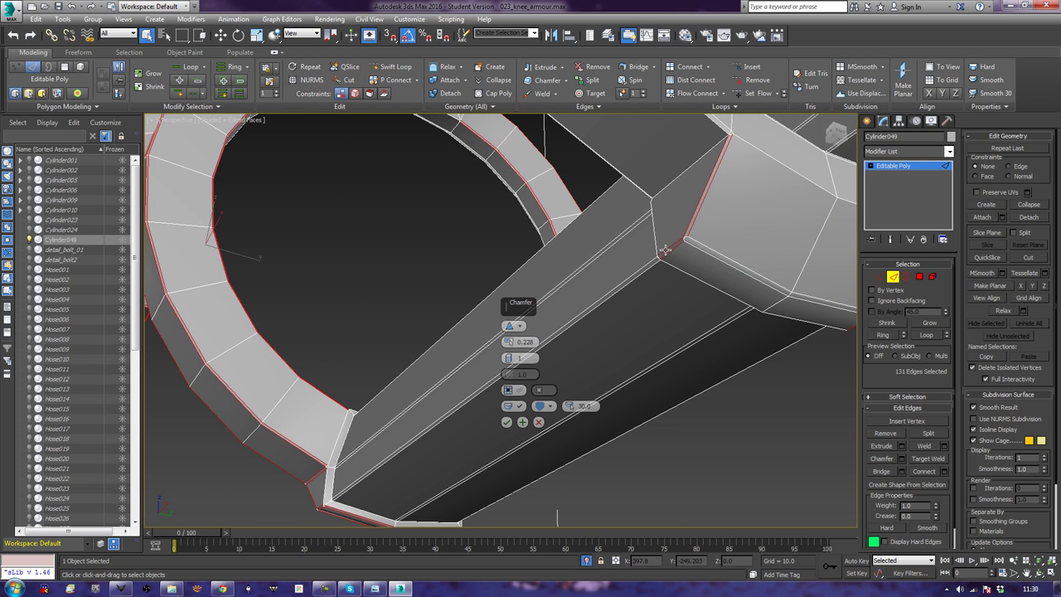
left_click(682, 171, "ctrl")
scroll(682, 172, "down", 3)
scroll(682, 173, "down", 3)
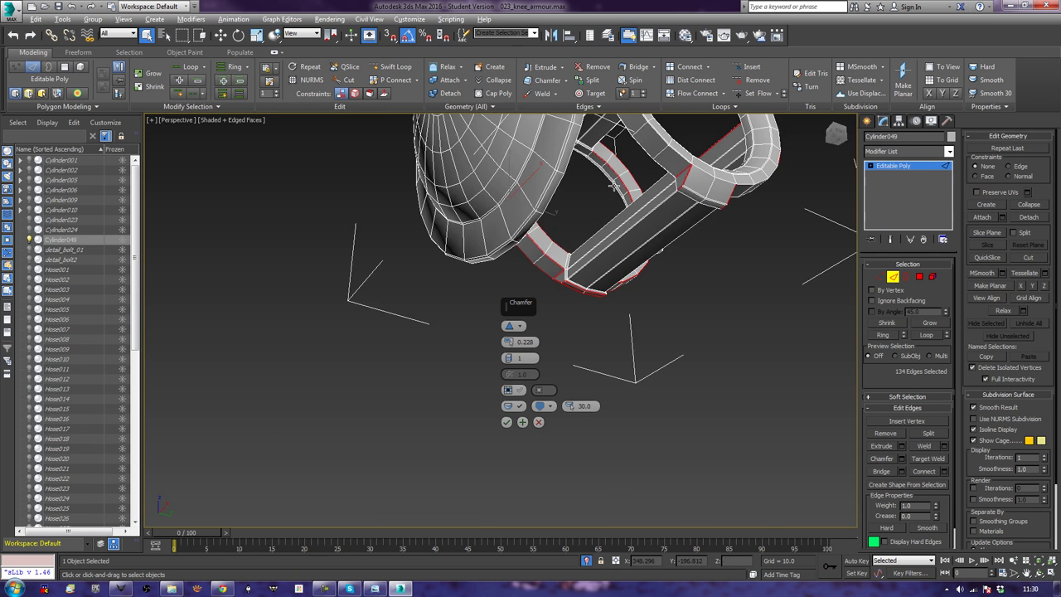
mouse_move(614, 185)
middle_mouse_down("alt")
mouse_move(584, 289)
mouse_move(808, 436)
mouse_move(604, 371)
mouse_move(562, 389)
mouse_move(570, 457)
mouse_move(606, 350)
mouse_move(561, 279)
middle_mouse_up("alt")
scroll(570, 457, "up", 5)
scroll(563, 281, "up", 2)
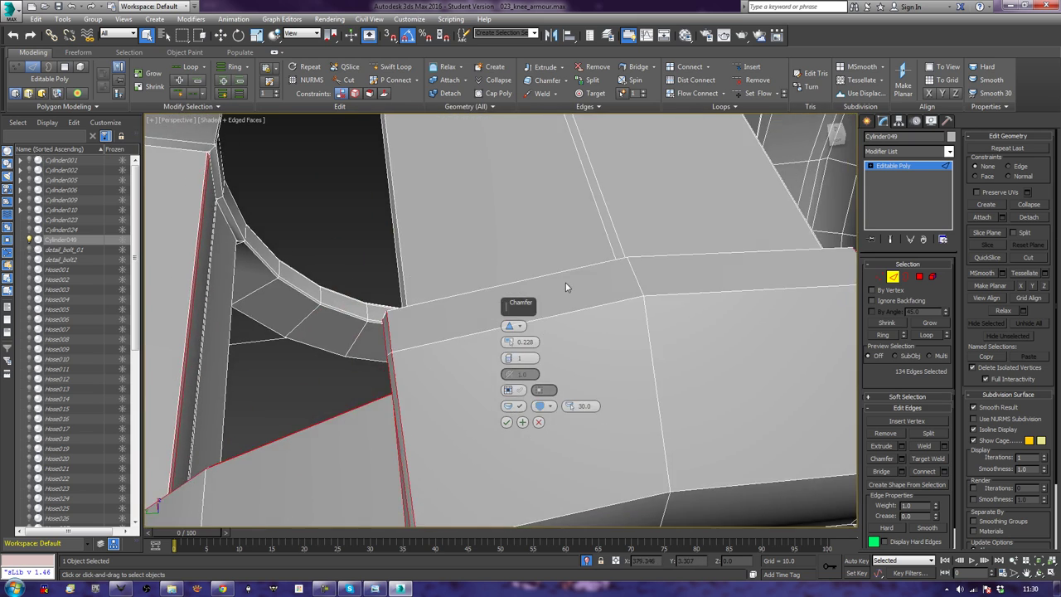
Add the plate edges and the bracket's top and vertical edges, removing one wrong pick
left_click(569, 277, "ctrl")
left_click(584, 308, "ctrl")
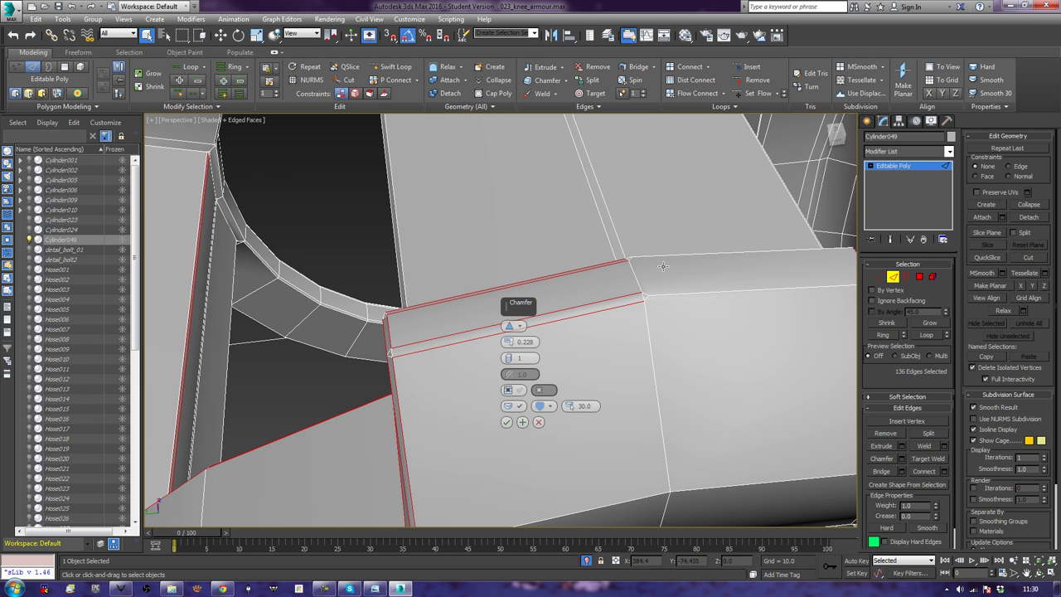
left_click(668, 258, "ctrl")
left_click(668, 290, "ctrl")
mouse_move(659, 311)
middle_mouse_down("alt")
mouse_move(583, 378)
mouse_move(645, 351)
middle_mouse_up("alt")
left_click(646, 352, "ctrl")
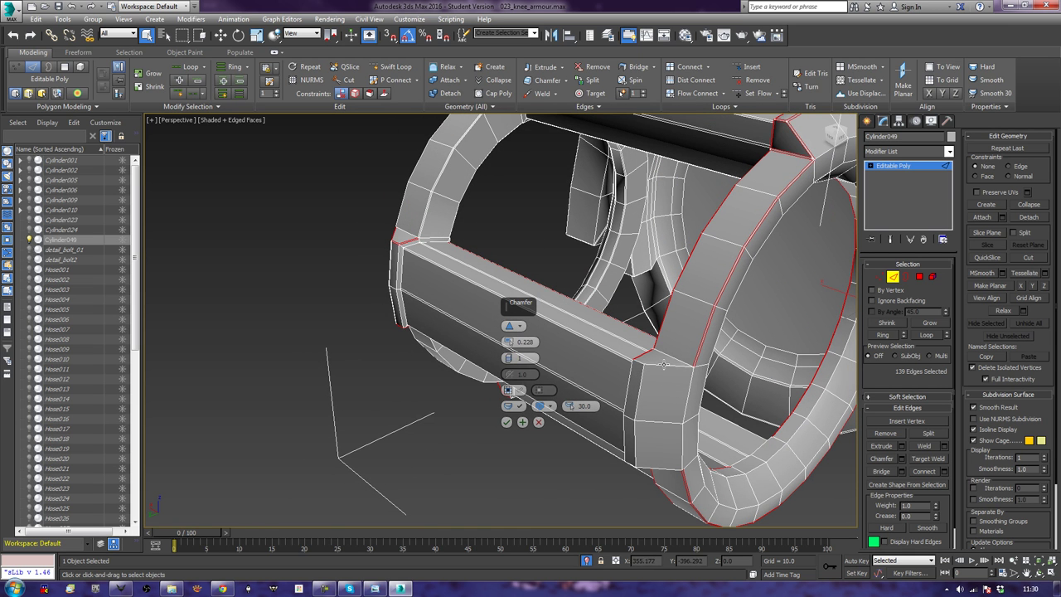
left_click(664, 365, "ctrl")
left_click(628, 390, "ctrl")
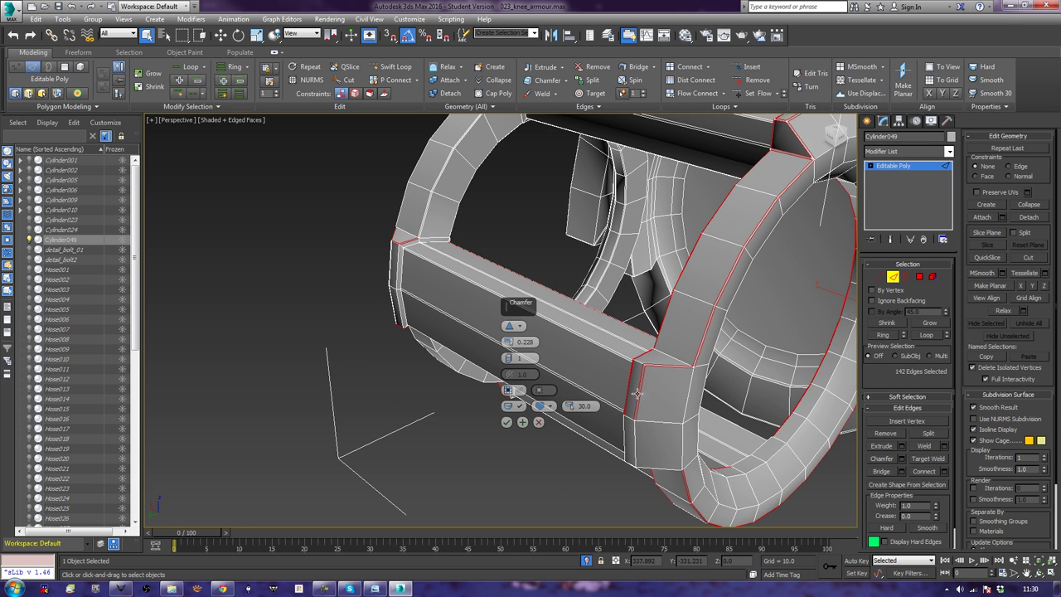
left_click(687, 396, "ctrl")
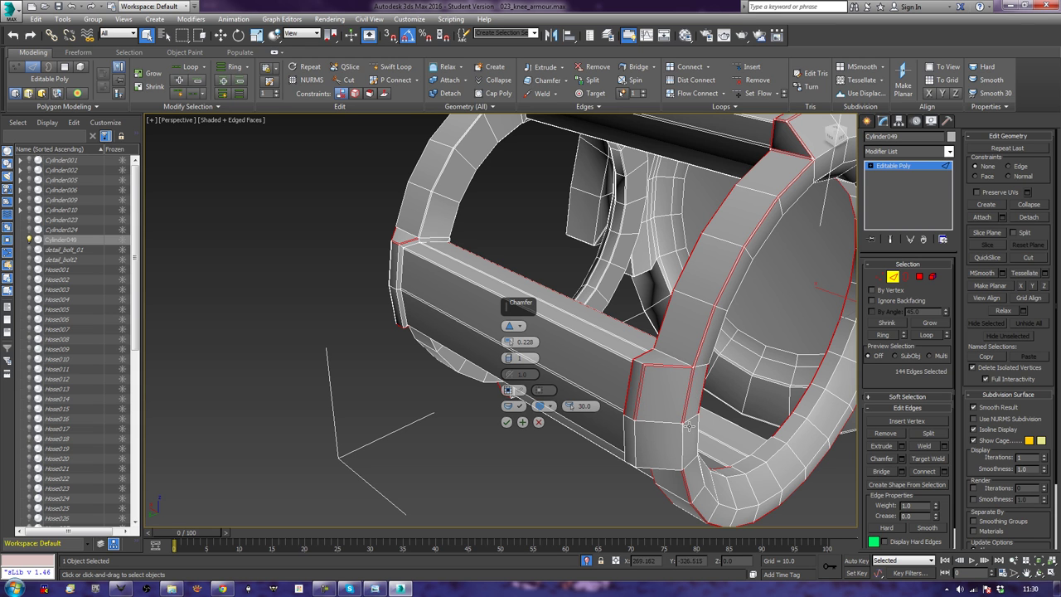
left_click(702, 396, "alt")
Add the bracket's lower side edges and both ring edge loops, totalling 193 edges
left_click(696, 423, "ctrl")
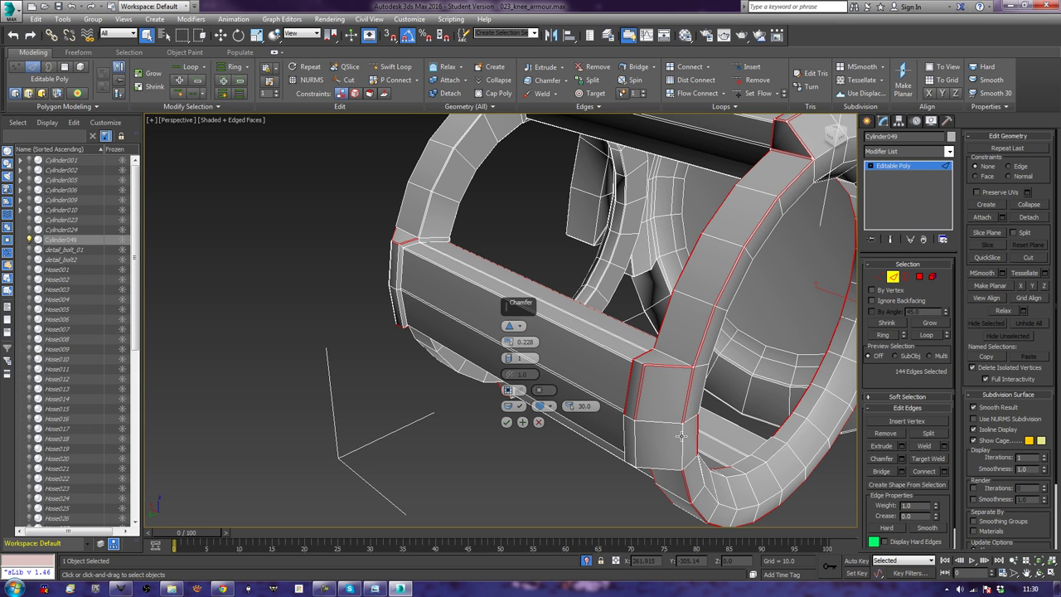
left_click(630, 445, "ctrl")
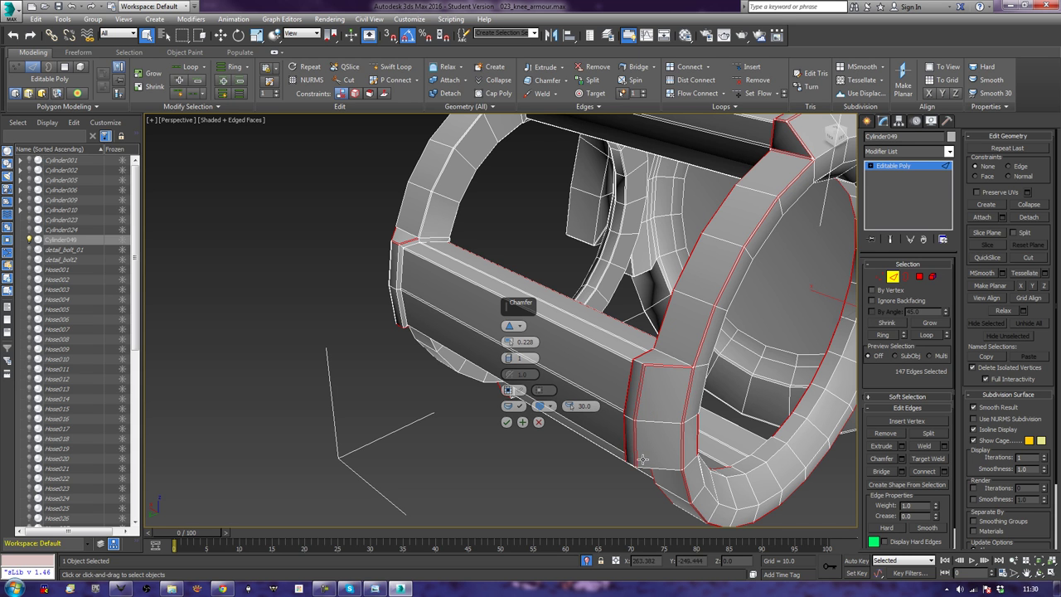
left_click(652, 467, "ctrl")
middle_click_drag(630, 476, 620, 485, "alt")
left_click(683, 490, "ctrl")
middle_click_drag(724, 493, 548, 354, "alt")
middle_click_drag(592, 272, 606, 347, "alt")
double_click(617, 454, "ctrl")
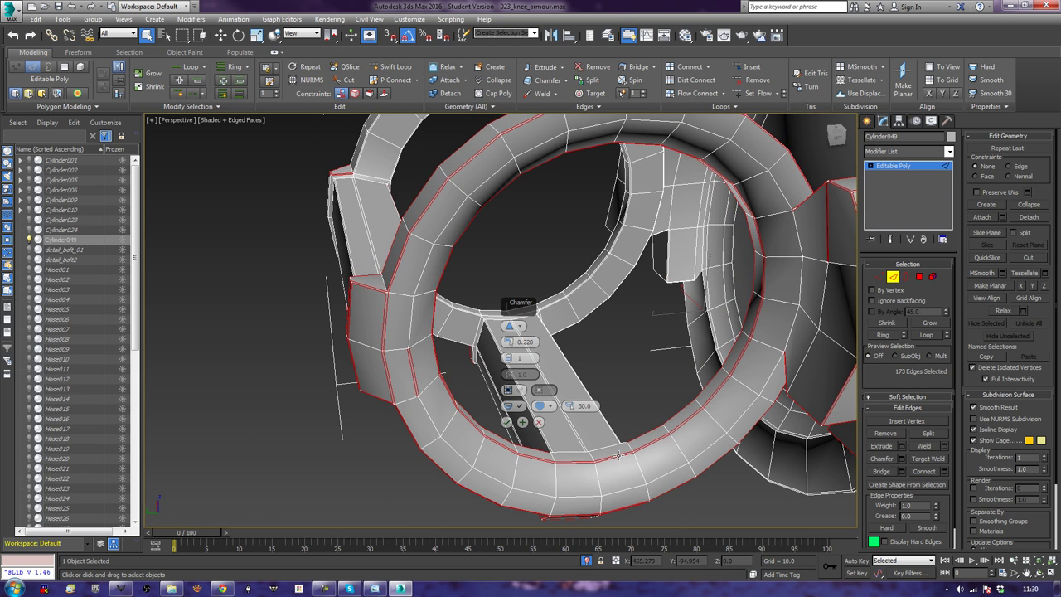
double_click(660, 479, "ctrl")
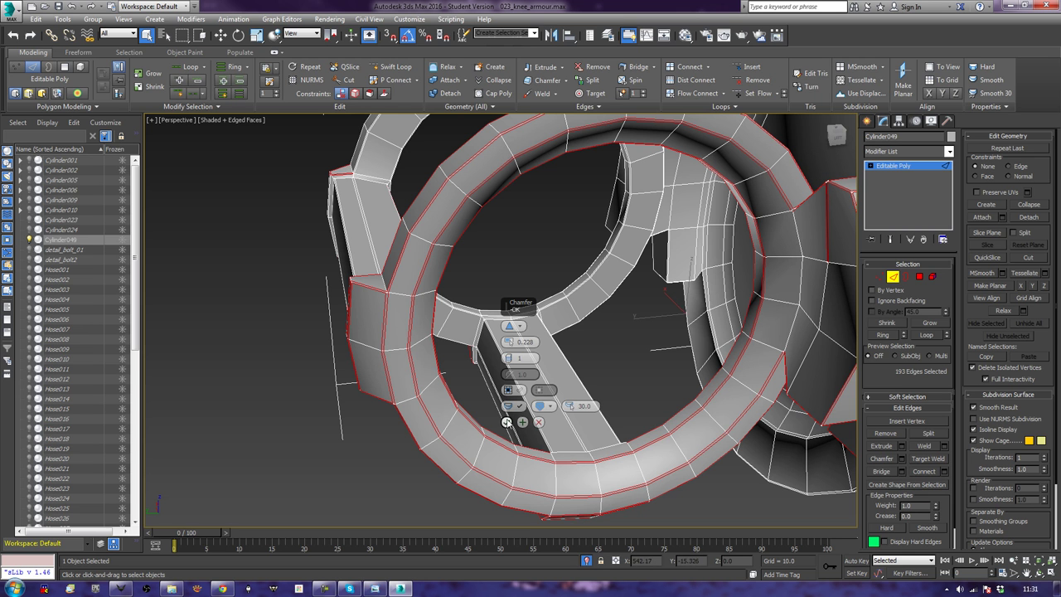
Commit the chamfer on Cylinder049's selected edges and return to whole-object level
left_click(506, 421)
left_click(893, 276)
scroll(729, 265, "down", 5)
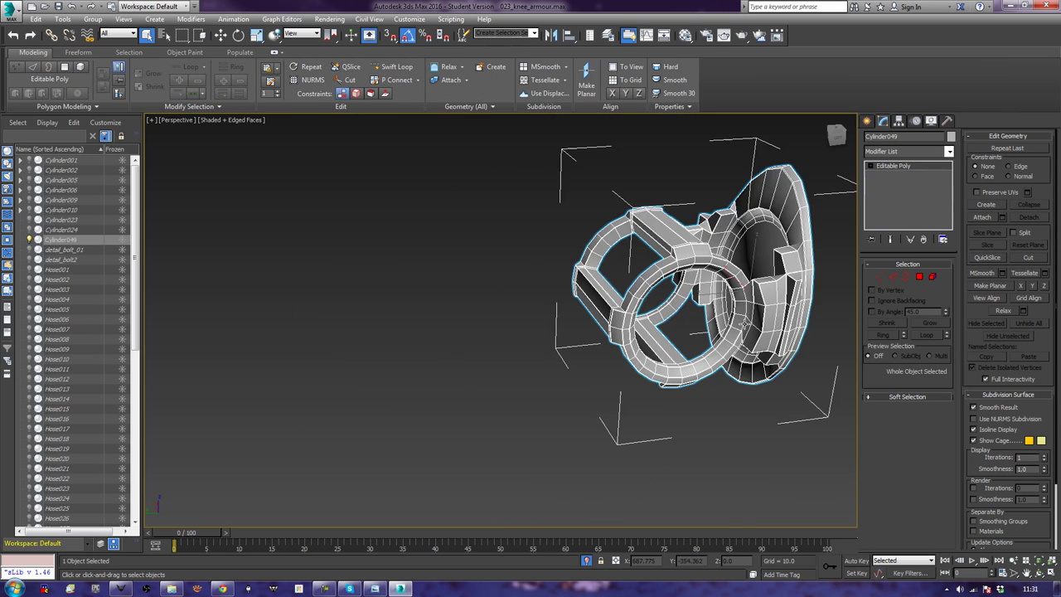
middle_click_drag(729, 265, 538, 365, "alt")
End isolation to show the full knee rig, then zoom into the knee joint and select the leg plate
right_click(680, 355)
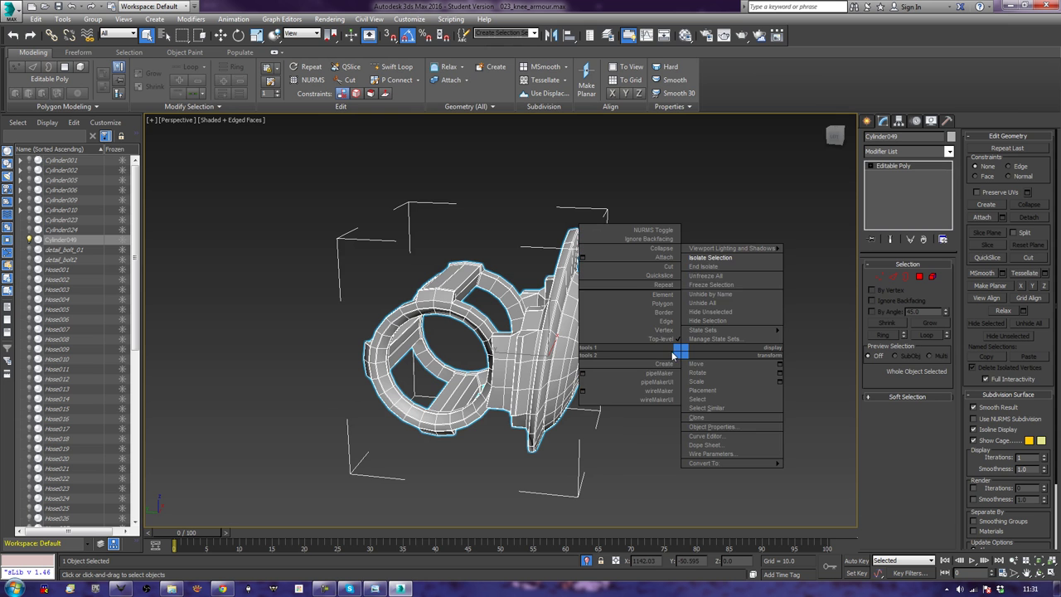
left_click(753, 266)
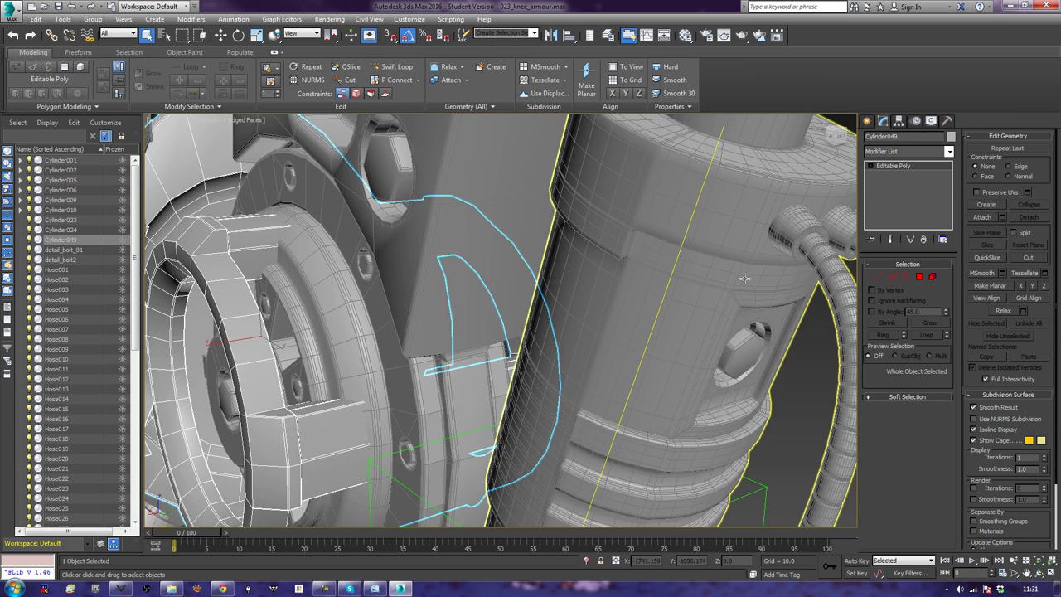
scroll(744, 281, "down", 3)
scroll(777, 345, "down", 5)
left_click(769, 353)
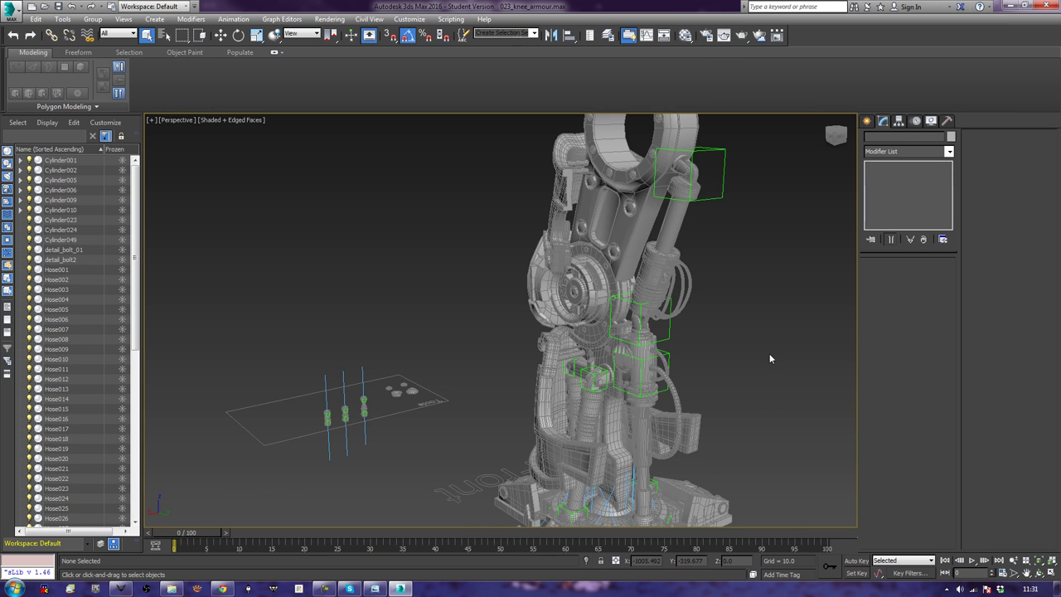
mouse_move(517, 362)
middle_mouse_down("alt")
mouse_move(838, 360)
mouse_move(877, 373)
mouse_move(859, 393)
mouse_move(829, 385)
mouse_move(823, 372)
middle_mouse_up("alt")
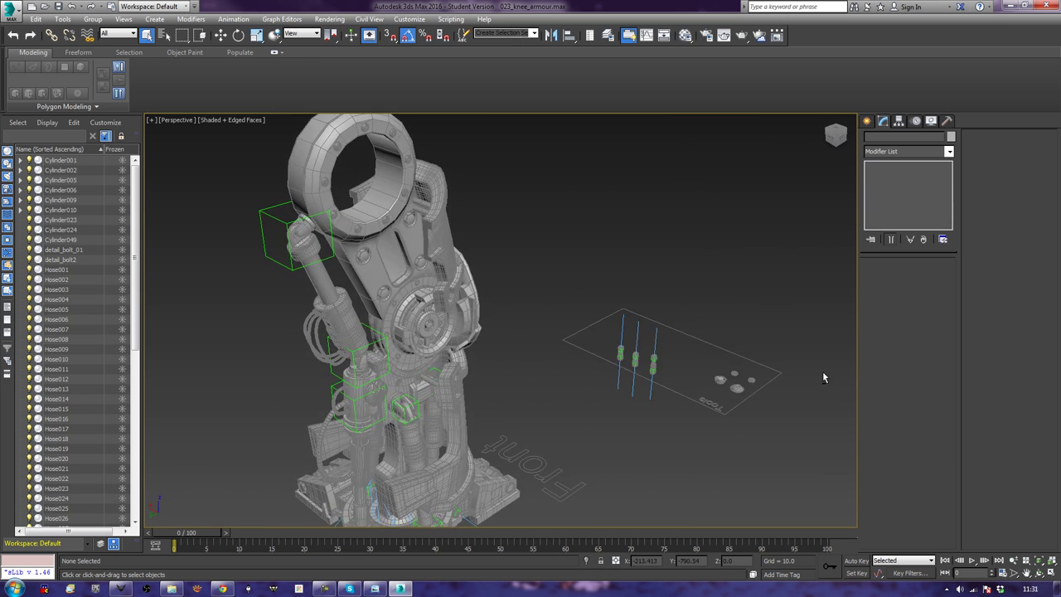
scroll(717, 383, "up", 2)
scroll(458, 299, "up", 5)
middle_click_drag(457, 299, 677, 467)
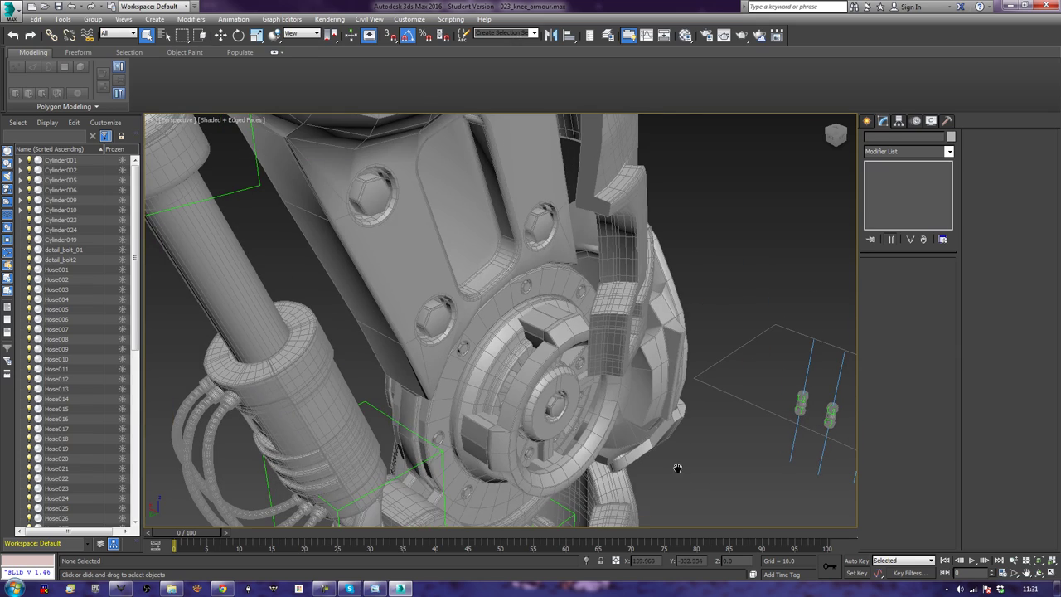
left_click(520, 431)
mouse_move(531, 489)
middle_mouse_down("alt")
mouse_move(571, 454)
mouse_move(620, 453)
mouse_move(502, 460)
mouse_move(543, 503)
middle_mouse_up("alt")
Isolate the armour shell Cylinder049 and orbit to a near-front view
left_click(485, 410)
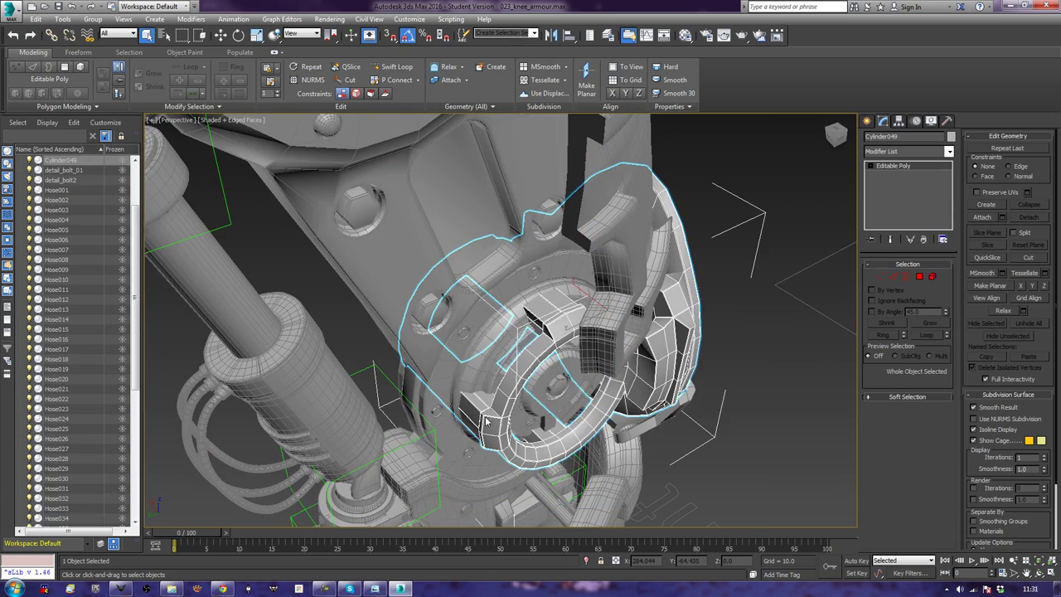
right_click(483, 411)
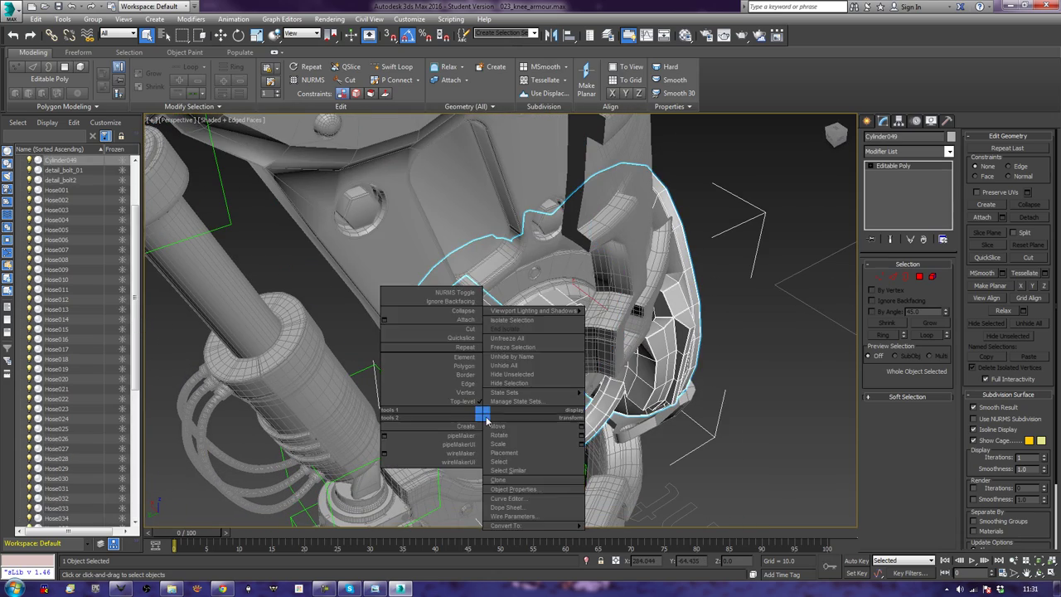
left_click(540, 328)
middle_click_drag(424, 344, 821, 352, "alt")
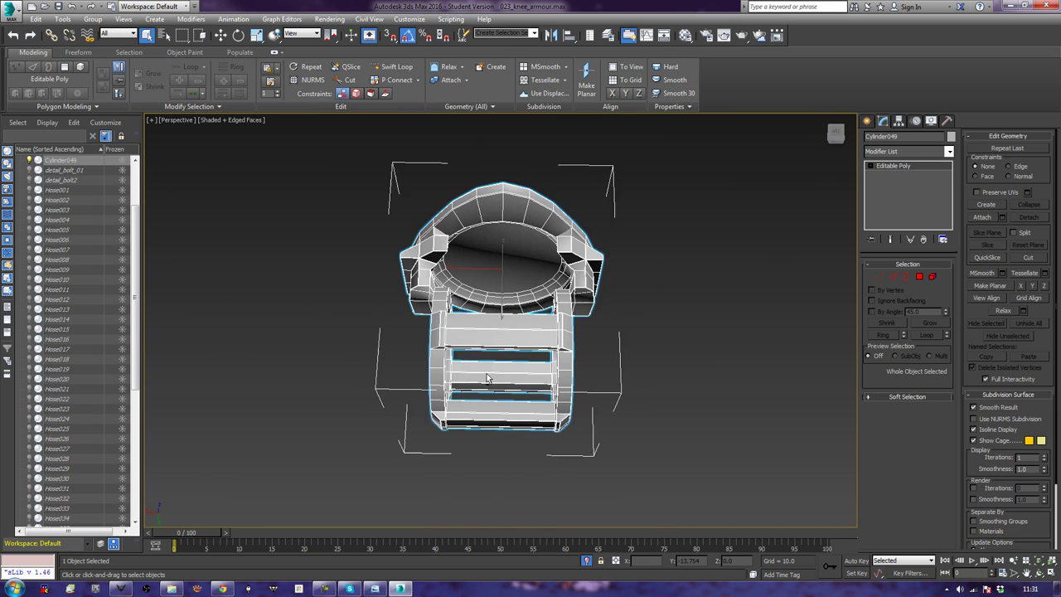
Connect the horizontal bar edges to add a new edge loop across the buckle bars
left_click(893, 276)
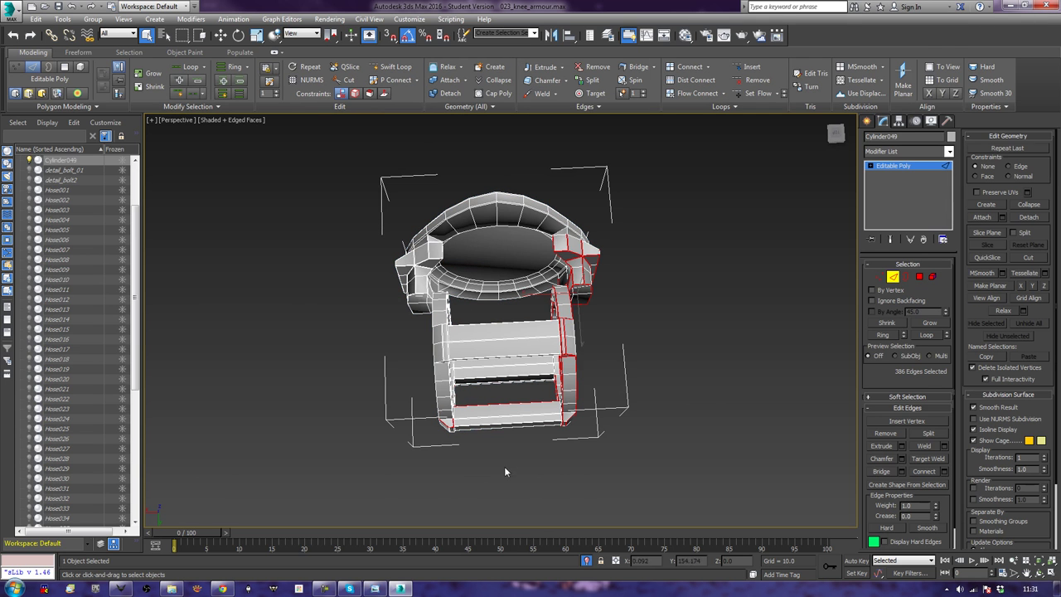
left_click(513, 332)
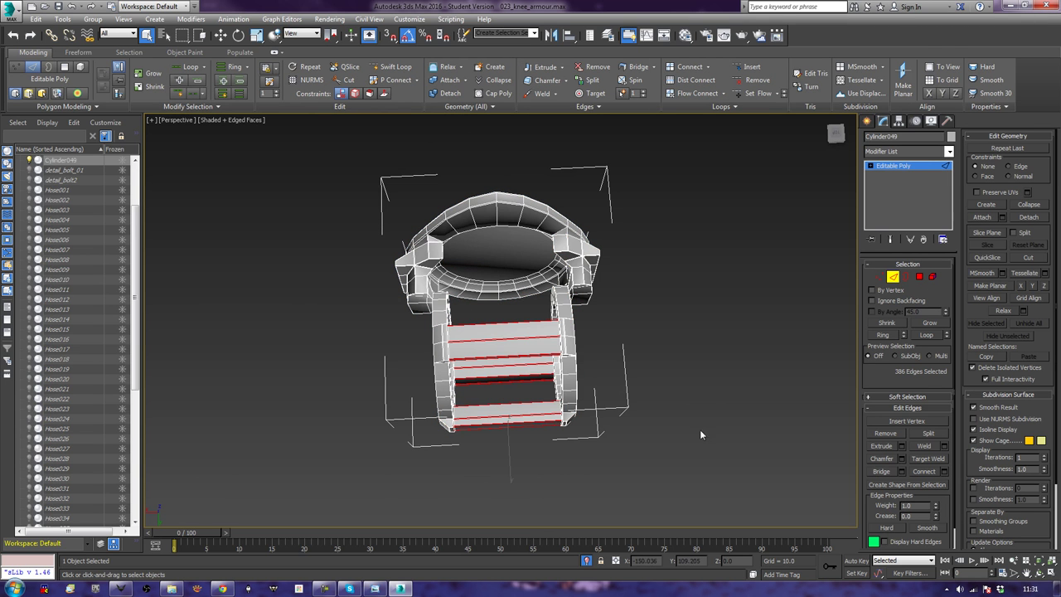
left_click(944, 471)
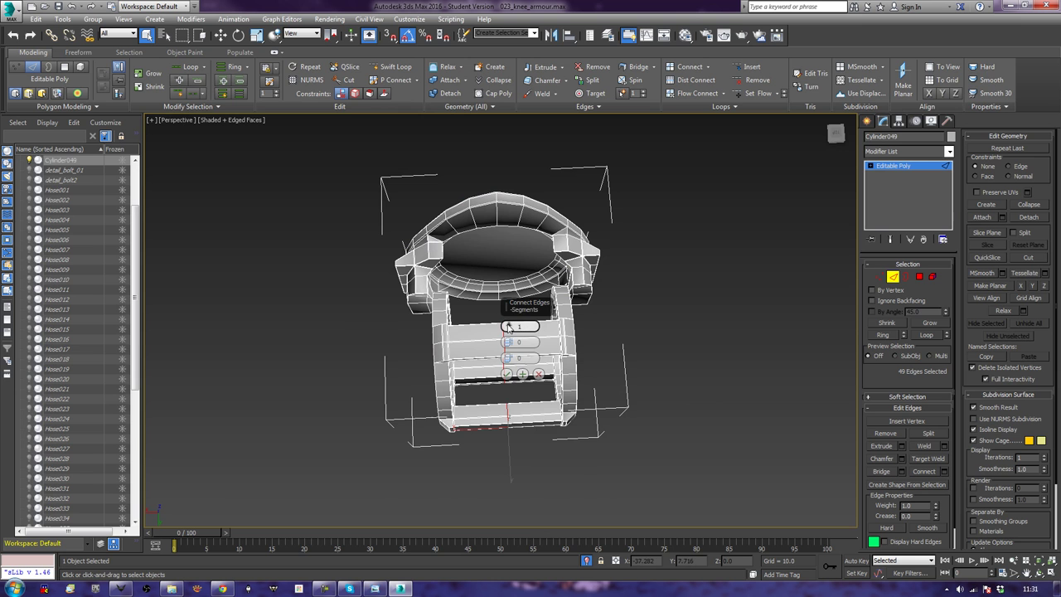
left_click(507, 373)
left_click(681, 400)
middle_click_drag(682, 400, 630, 420, "alt")
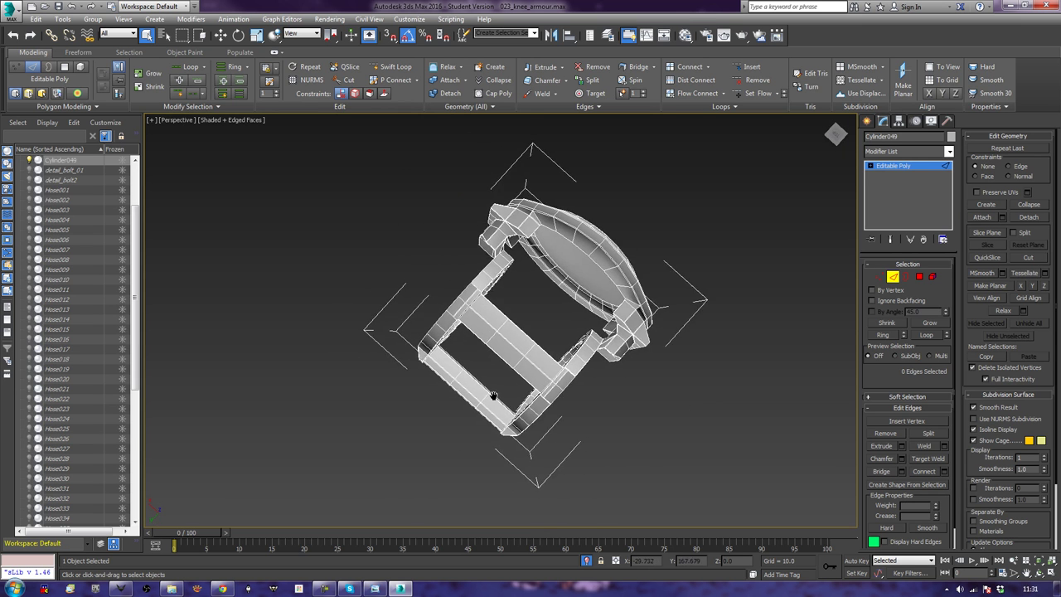
scroll(477, 359, "up", 2)
scroll(476, 359, "up", 2)
scroll(476, 359, "up", 2)
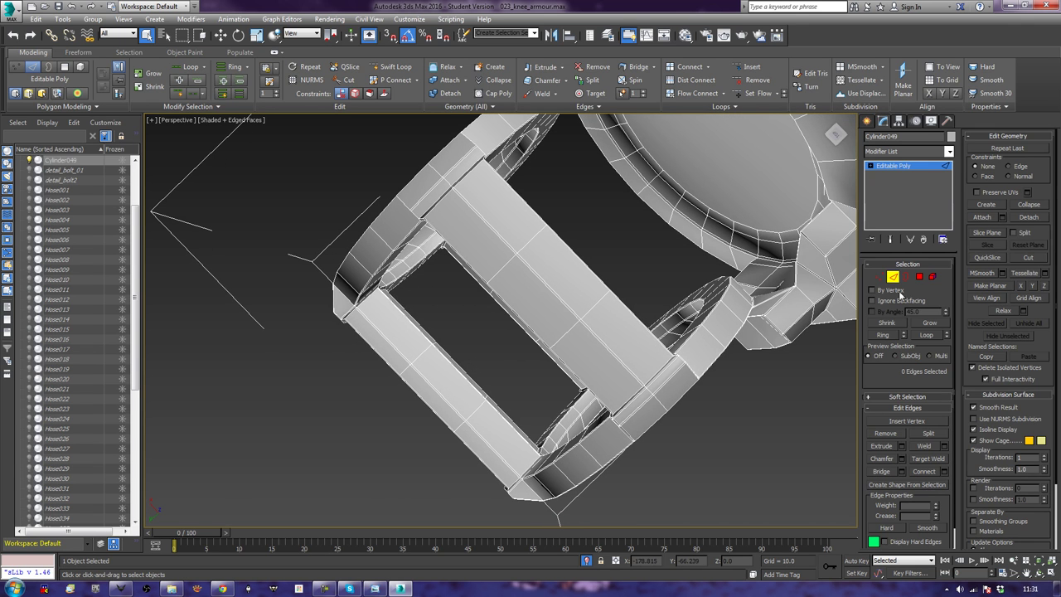
Select the seven middle edges of the lower side bar and move them outward, down-left
left_click(919, 276)
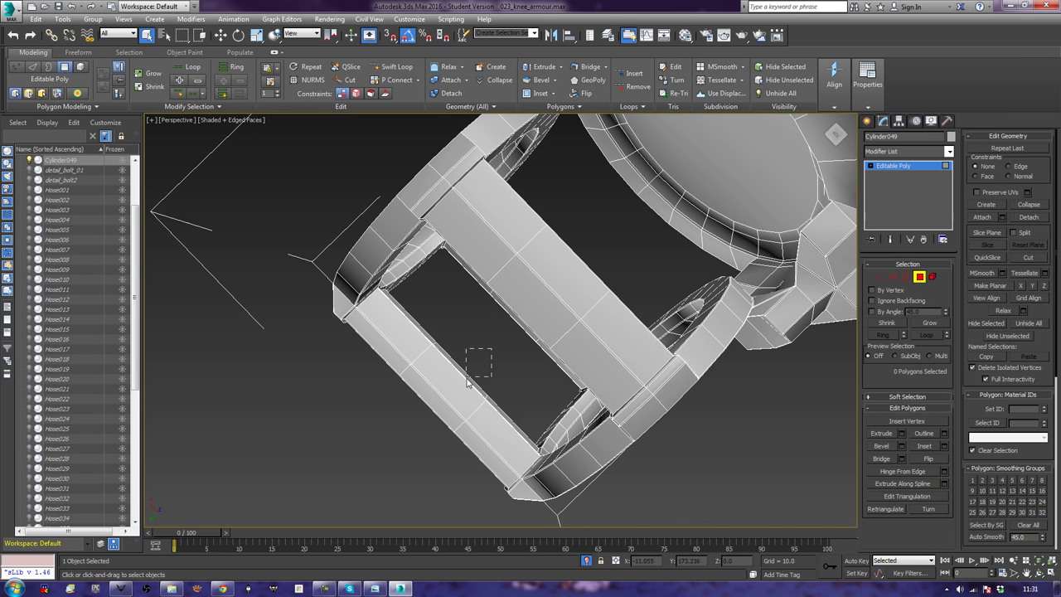
left_click_drag(467, 381, 467, 381)
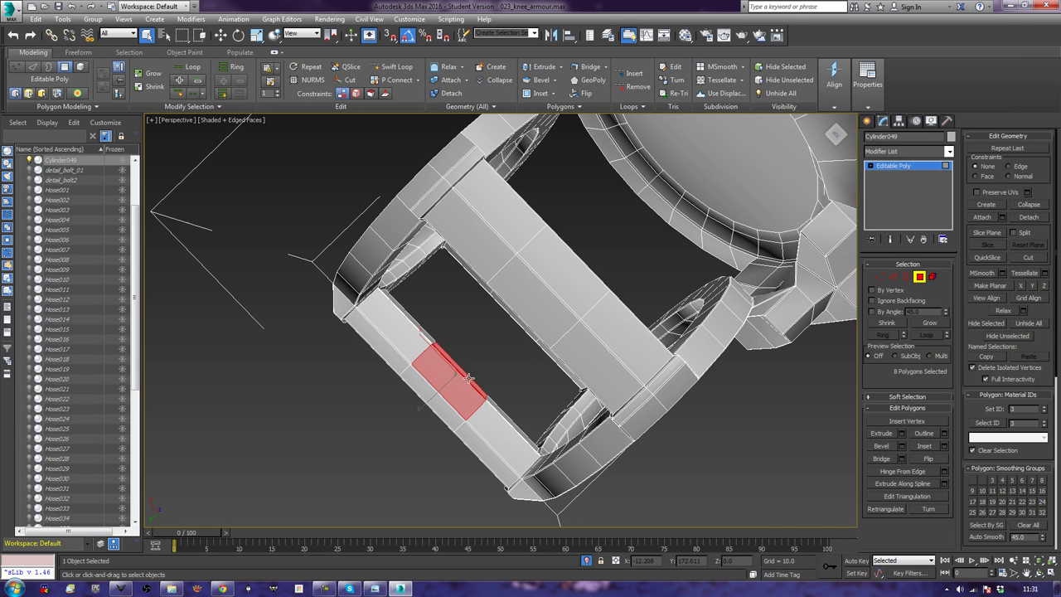
left_click(893, 276)
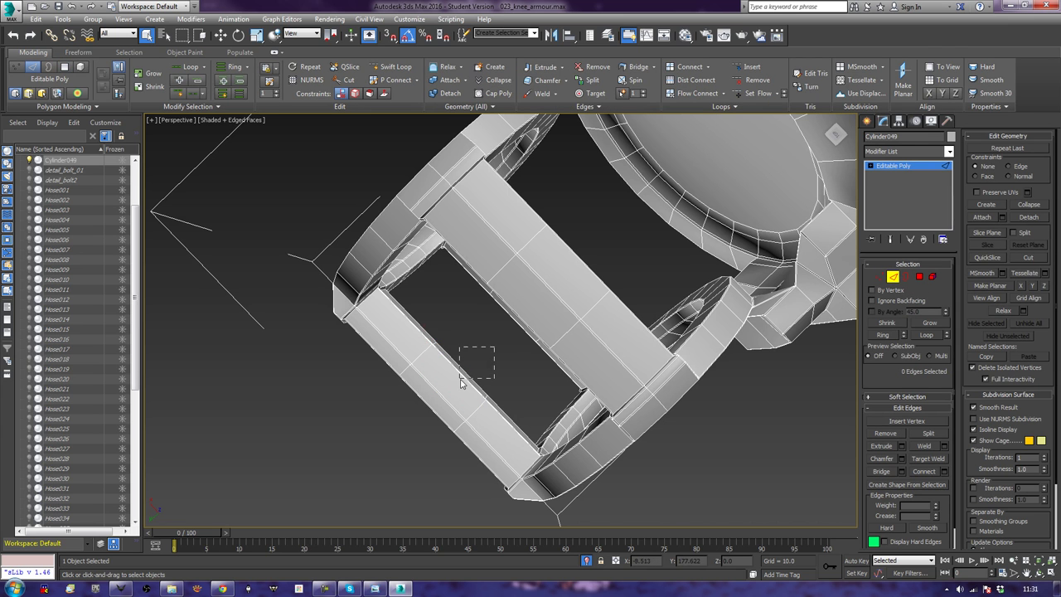
left_click_drag(461, 382, 434, 406)
key("w")
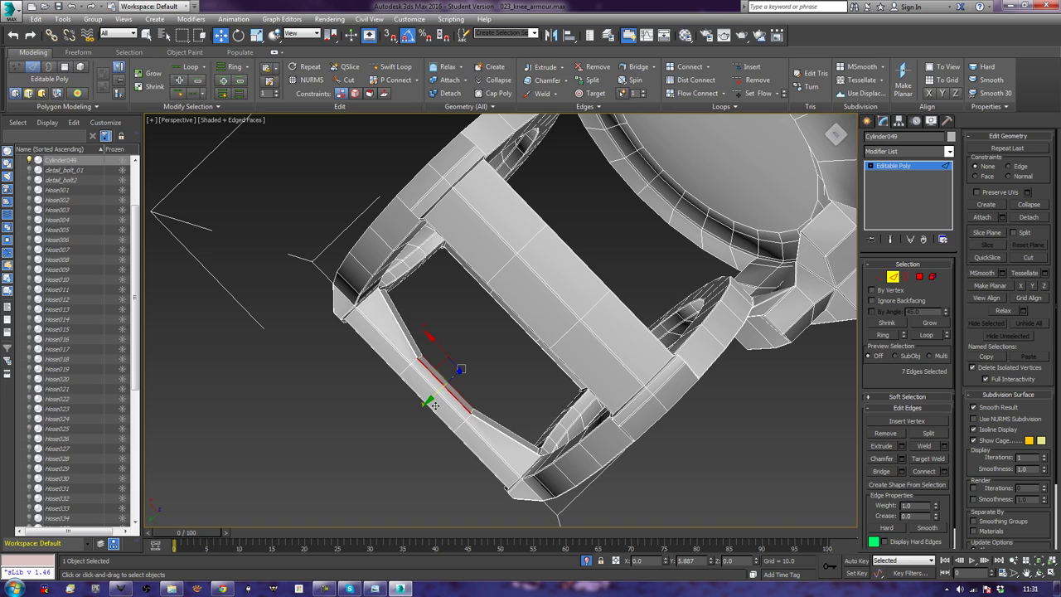
left_click_drag(434, 405, 434, 409)
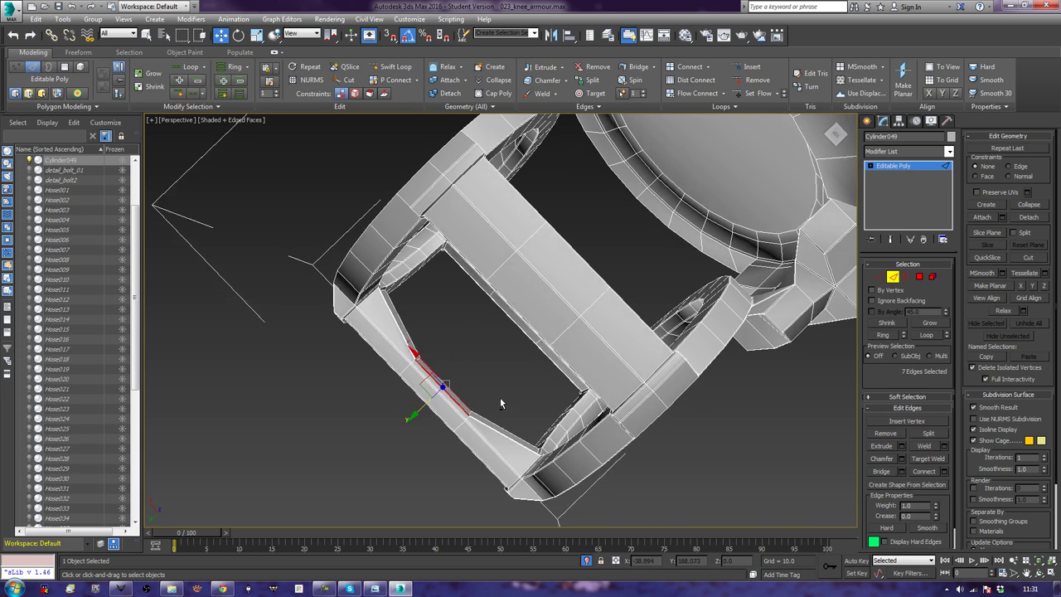
Orbit to a front view of the armour and pick edge 344 on the upper bar
mouse_move(507, 390)
middle_mouse_down("alt")
mouse_move(613, 289)
mouse_move(779, 287)
mouse_move(966, 260)
mouse_move(721, 336)
mouse_move(732, 339)
mouse_move(582, 260)
middle_mouse_up("alt")
scroll(563, 274, "up", 3)
scroll(547, 339, "up", 4)
scroll(551, 365, "down", 4)
scroll(547, 375, "up", 3)
scroll(532, 370, "down", 3)
scroll(556, 303, "down", 3)
scroll(502, 230, "down", 2)
scroll(497, 240, "up", 2)
scroll(487, 328, "up", 2)
scroll(486, 315, "up", 2)
scroll(485, 314, "down", 3)
scroll(481, 306, "up", 1)
scroll(479, 311, "up", 2)
scroll(480, 322, "up", 2)
scroll(480, 322, "down", 2)
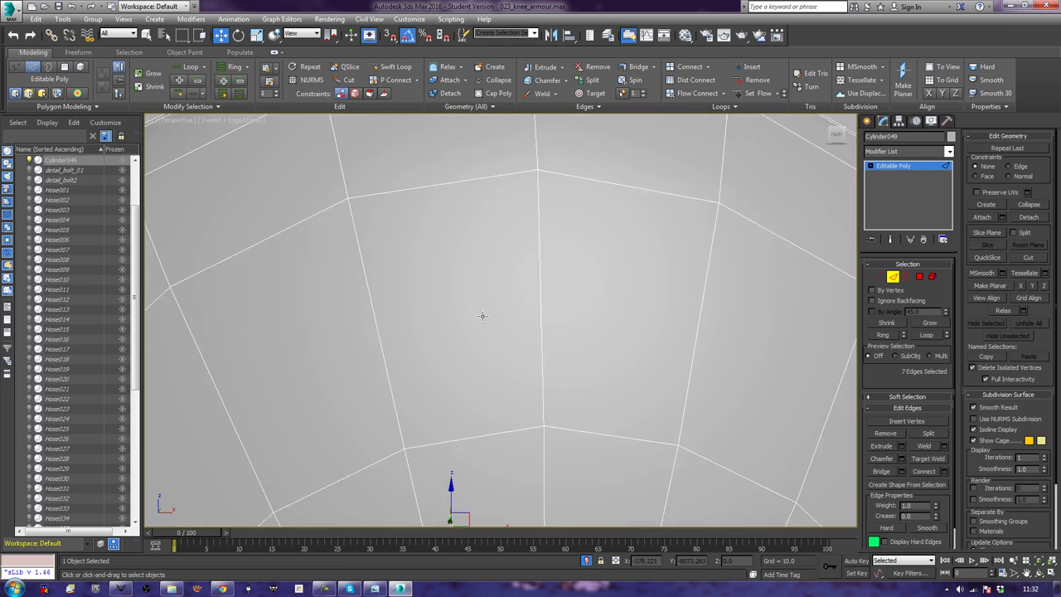
scroll(481, 301, "down", 2)
scroll(488, 329, "down", 2)
scroll(489, 329, "down", 1)
mouse_move(690, 303)
middle_mouse_down("alt")
mouse_move(539, 299)
mouse_move(561, 265)
mouse_move(552, 275)
middle_mouse_up("alt")
left_click(455, 342)
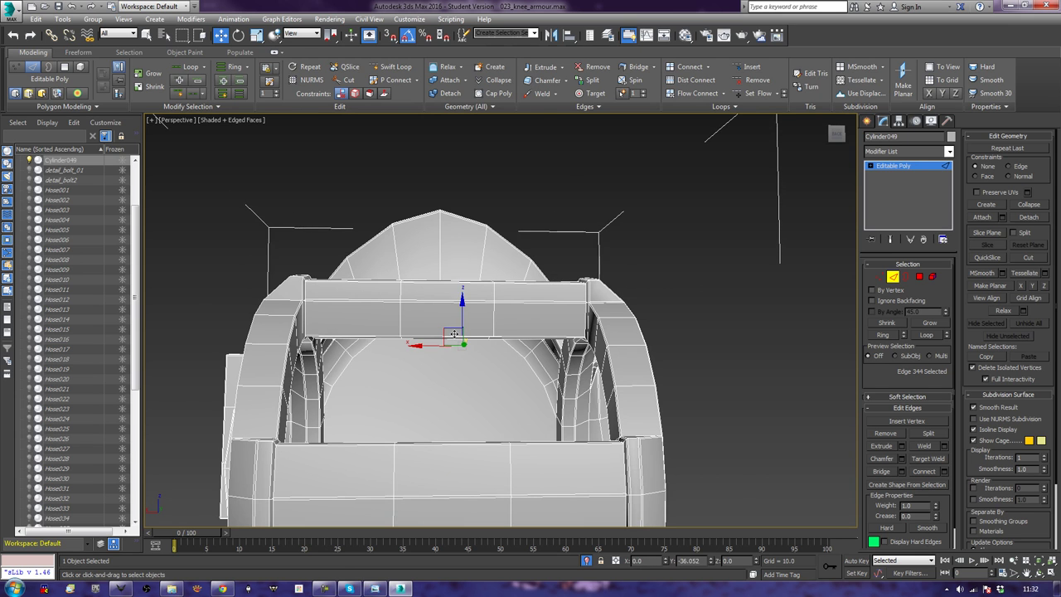
Select the cage ring polygons, hide everything else, and frame the isolated cage
left_click(454, 380)
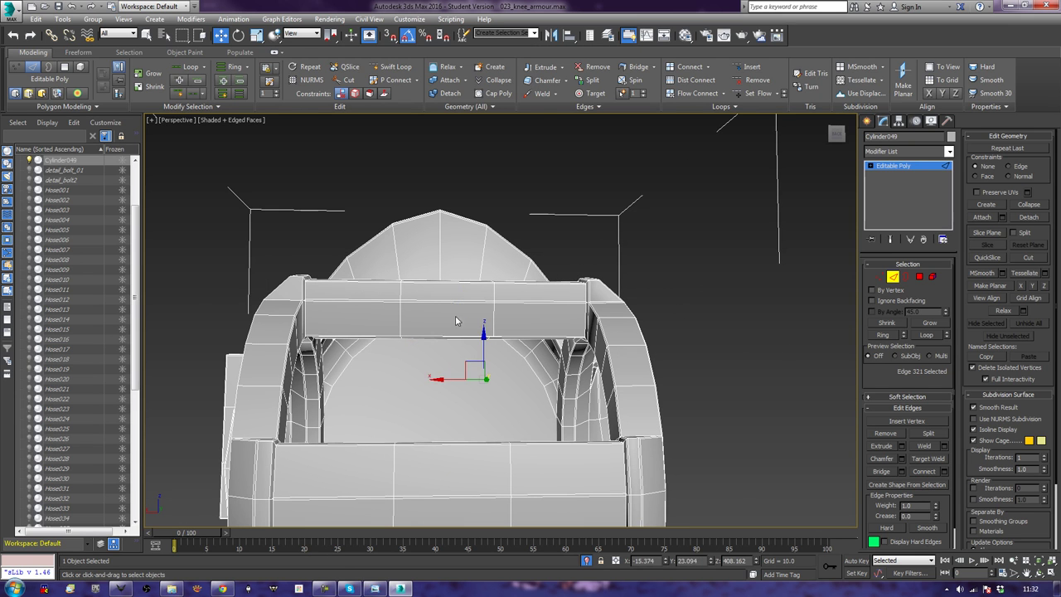
mouse_move(455, 321)
middle_mouse_down("alt")
mouse_move(465, 302)
mouse_move(555, 302)
middle_mouse_up("alt")
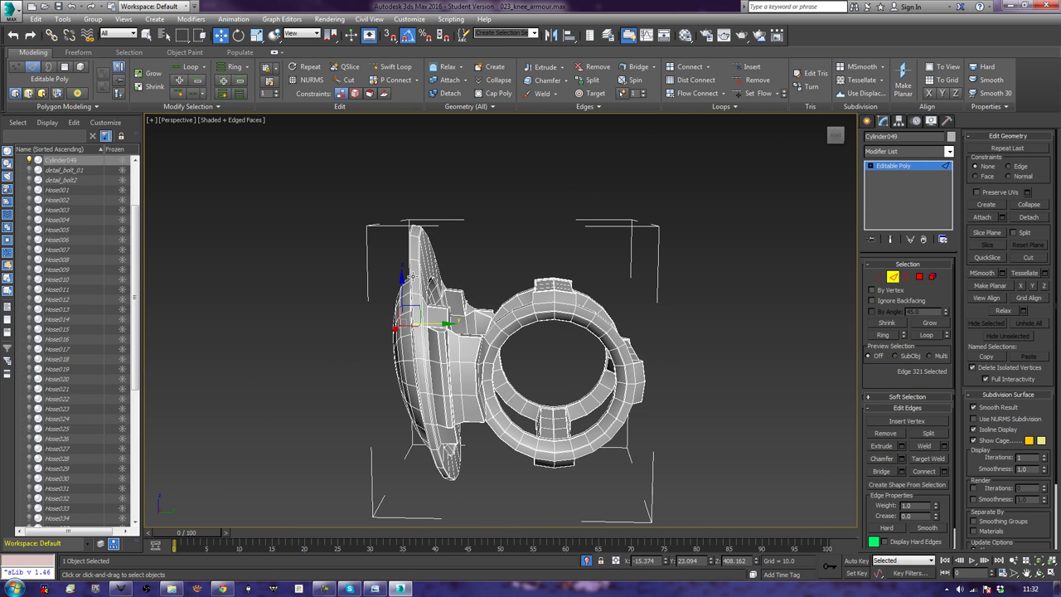
left_click(919, 277)
mouse_move(663, 238)
left_mouse_down()
mouse_move(474, 498)
mouse_move(501, 503)
left_mouse_up()
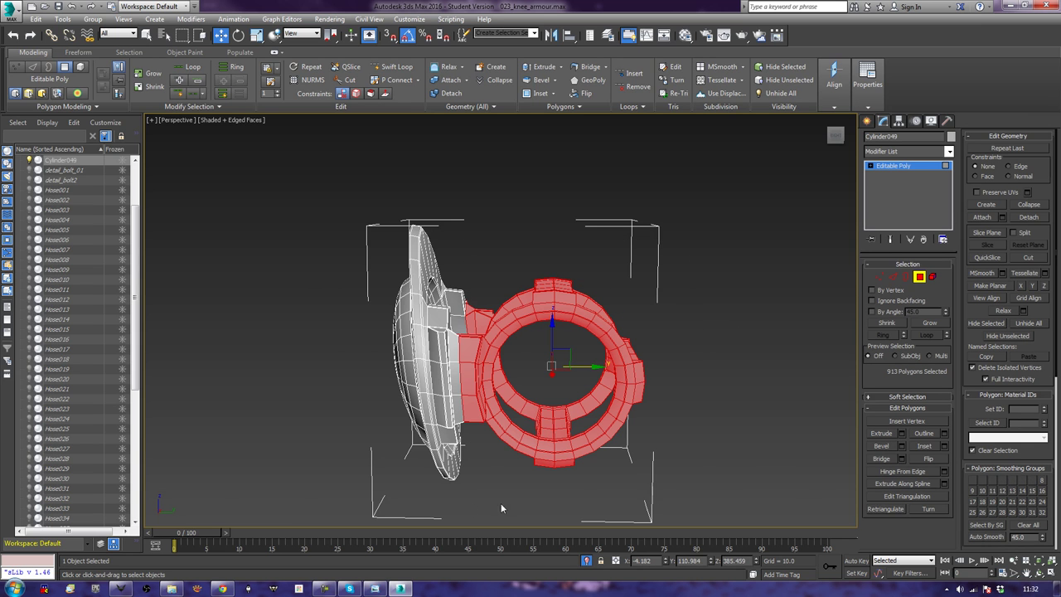
left_click(1008, 336)
left_click(919, 277)
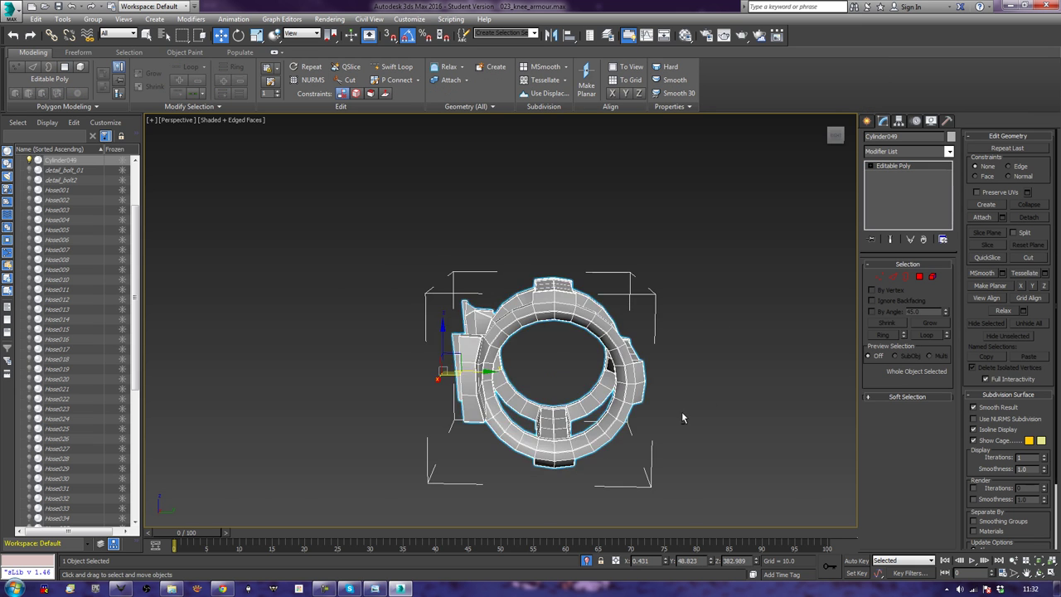
mouse_move(667, 405)
middle_mouse_down("alt")
mouse_move(543, 381)
mouse_move(750, 250)
middle_mouse_up("alt")
key("z")
Raise the cage's top edge ring and lower its bottom edge ring
left_click(891, 277)
left_click_drag(526, 237, 536, 197)
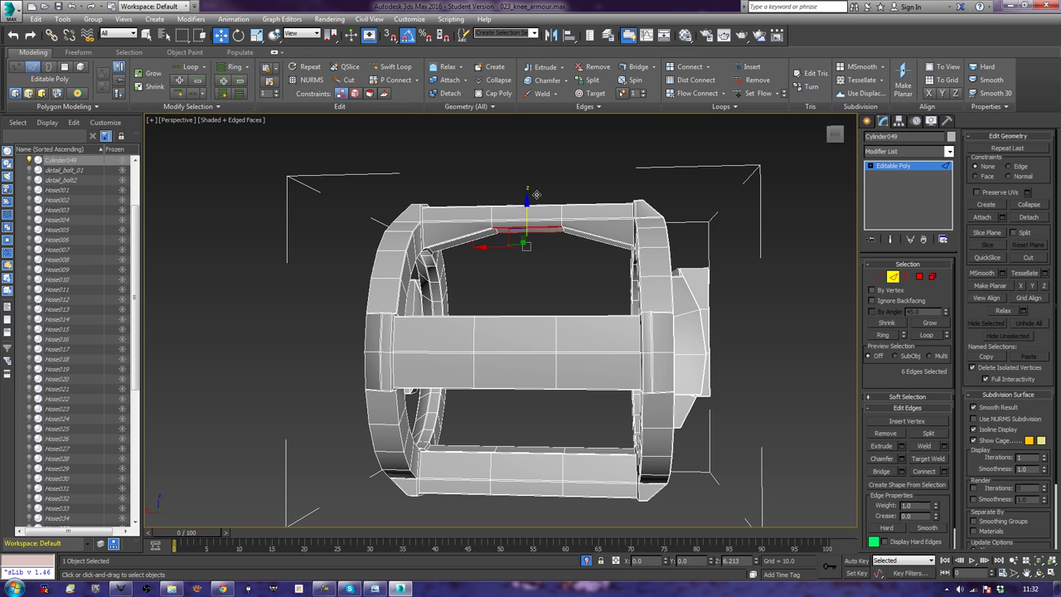
left_click_drag(539, 466, 540, 464)
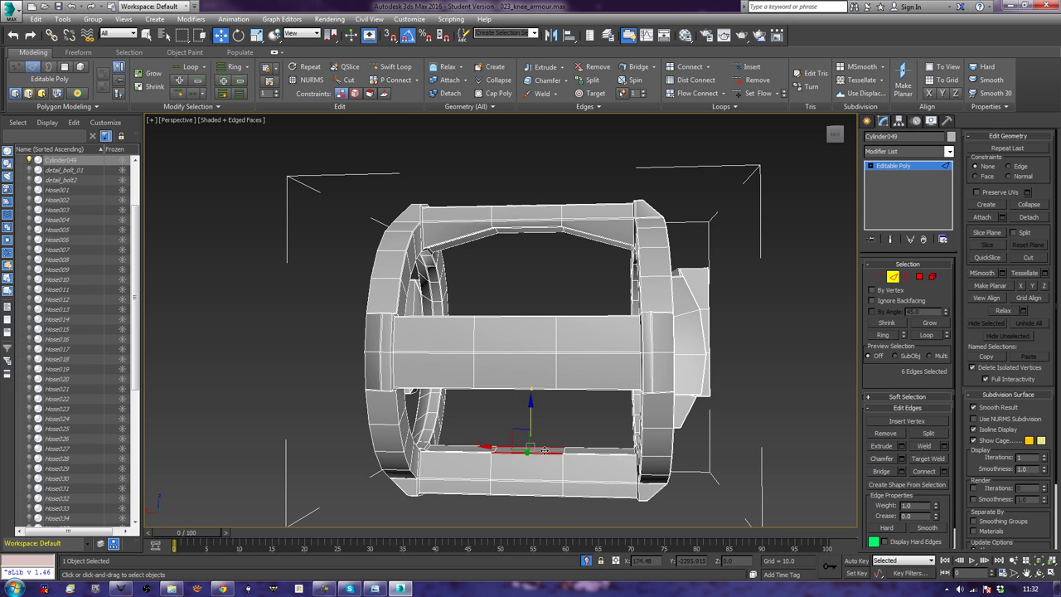
left_click_drag(531, 408, 530, 430)
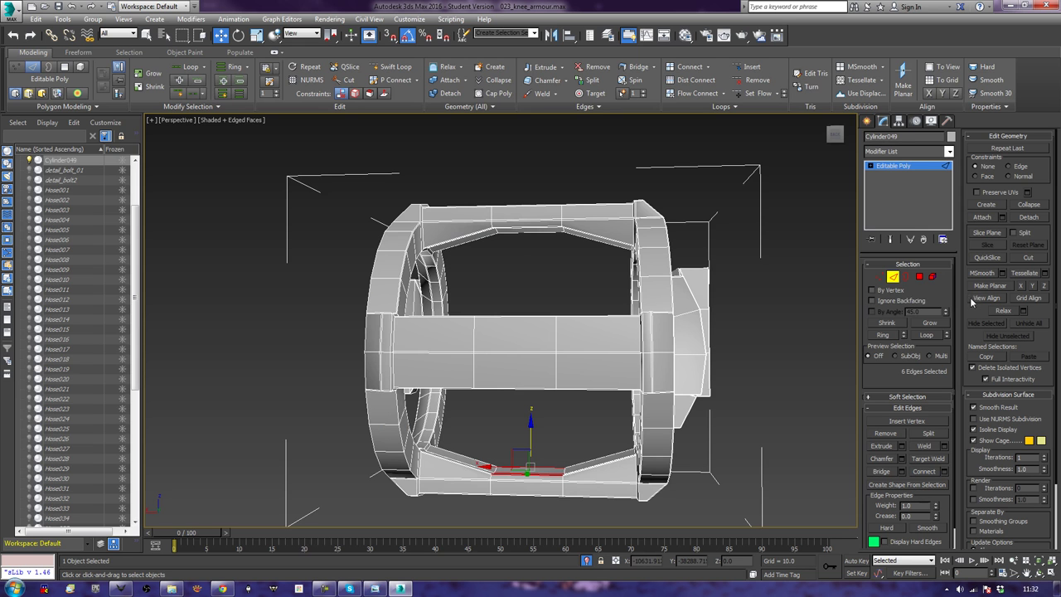
Unhide all the hidden armour geometry and leave sub-object editing
left_click(919, 277)
key("ctrl+a")
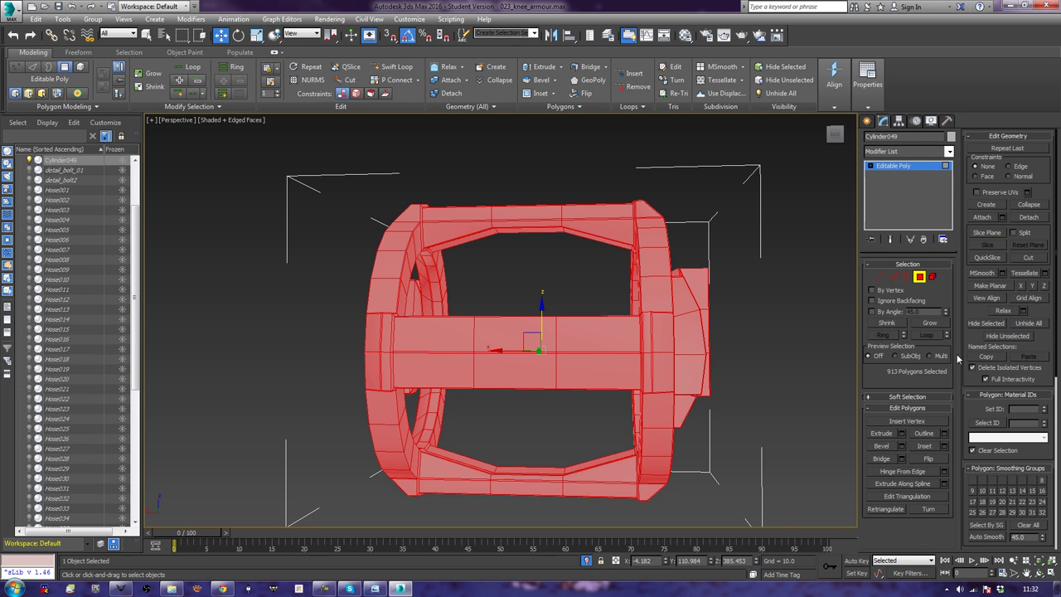
left_click(1021, 324)
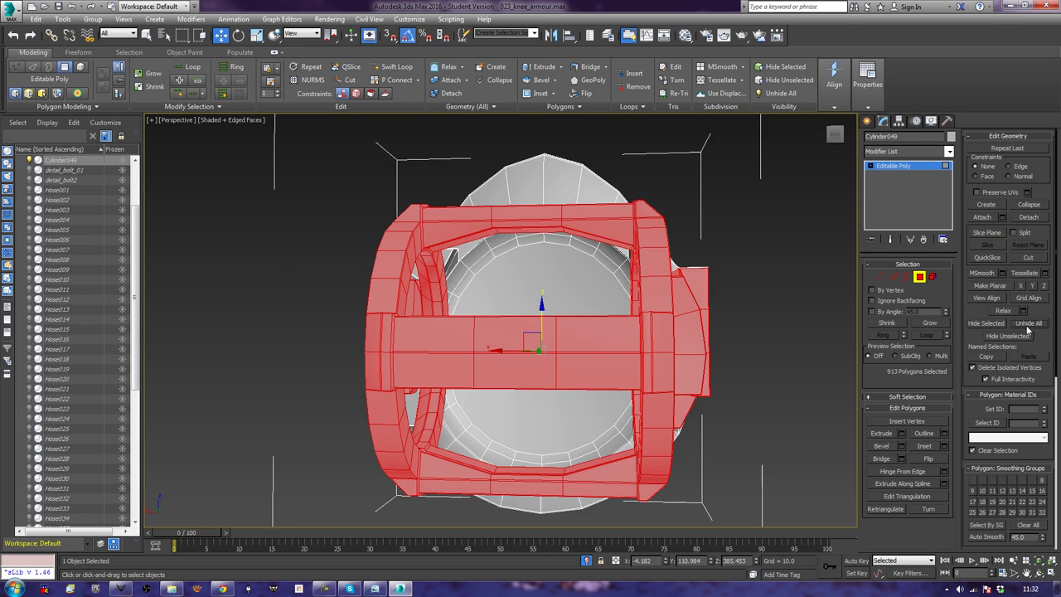
left_click(919, 277)
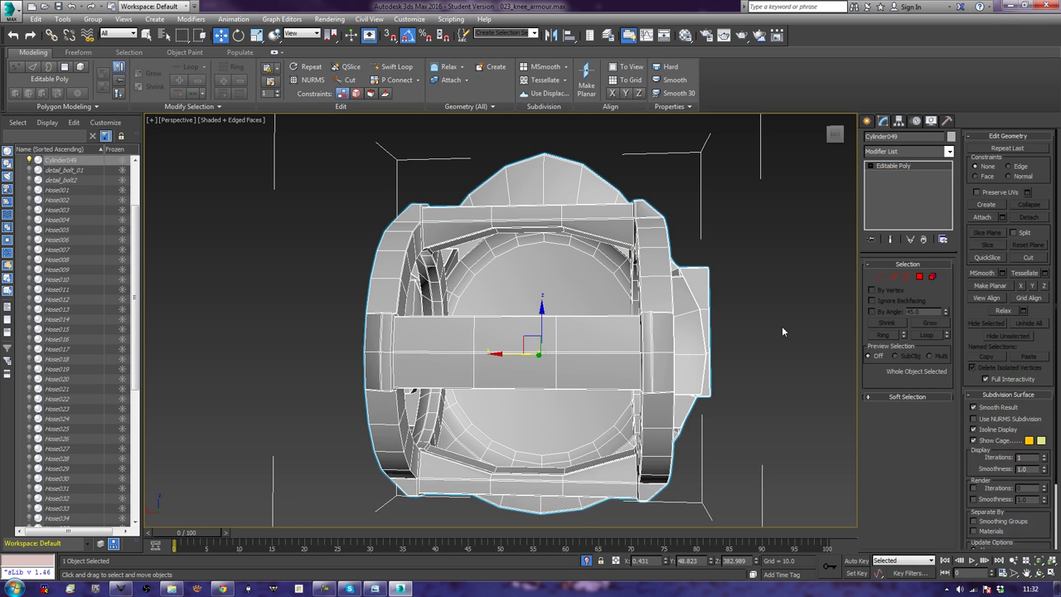
End the isolated view of the cage so the whole leg scene shows
left_click(782, 326)
mouse_move(782, 335)
middle_mouse_down("alt")
mouse_move(415, 373)
mouse_move(455, 422)
middle_mouse_up("alt")
right_click(726, 309)
left_click(768, 233)
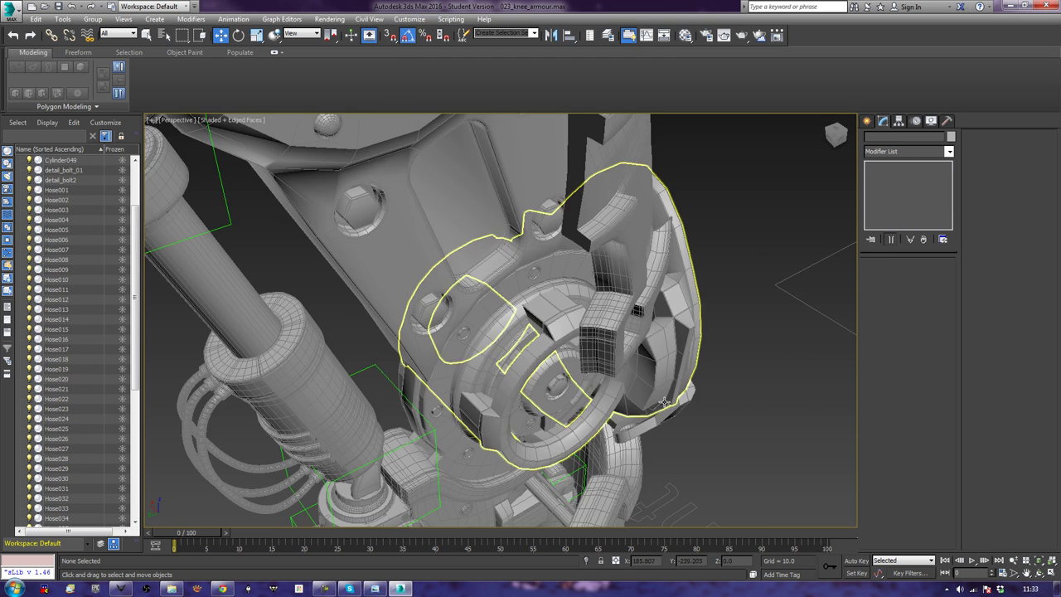
scroll(580, 348, "down", 5)
scroll(752, 431, "up", 3)
mouse_move(753, 431)
middle_mouse_down("alt")
mouse_move(613, 397)
mouse_move(668, 346)
mouse_move(588, 349)
mouse_move(482, 316)
middle_mouse_up("alt")
Turn off edged faces with F4 and bring the Tools plate with the hoses and bolts into view
key("F4")
scroll(670, 343, "up", 1)
scroll(670, 343, "down", 4)
middle_click_drag(522, 346, 646, 369, "alt")
middle_click_drag(638, 433, 495, 288, "alt")
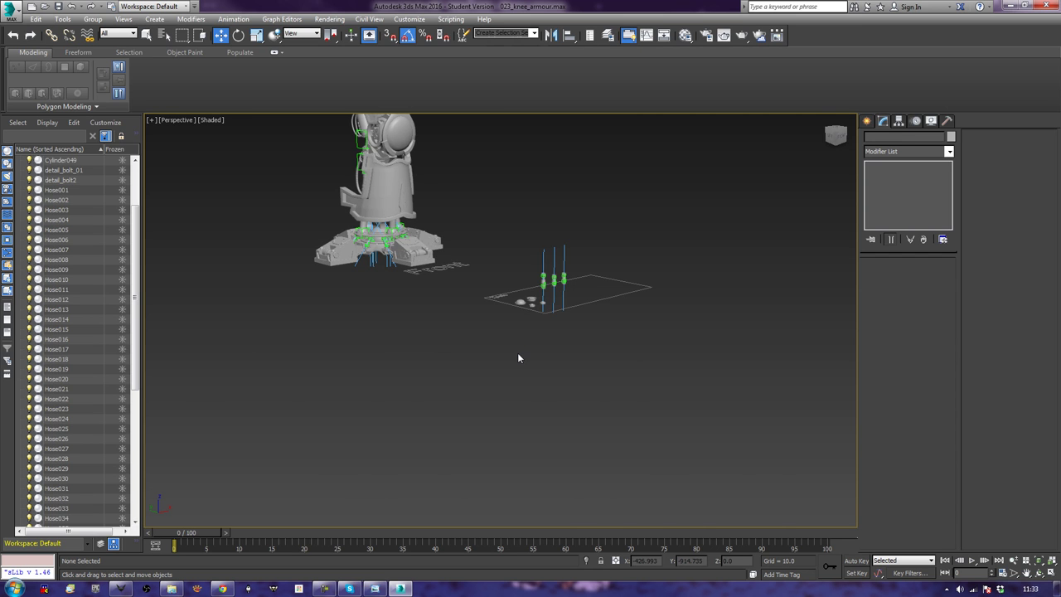
scroll(518, 357, "up", 5)
mouse_move(518, 357)
middle_mouse_down()
mouse_move(482, 466)
mouse_move(487, 387)
mouse_move(512, 488)
mouse_move(518, 362)
middle_mouse_up()
scroll(482, 466, "down", 5)
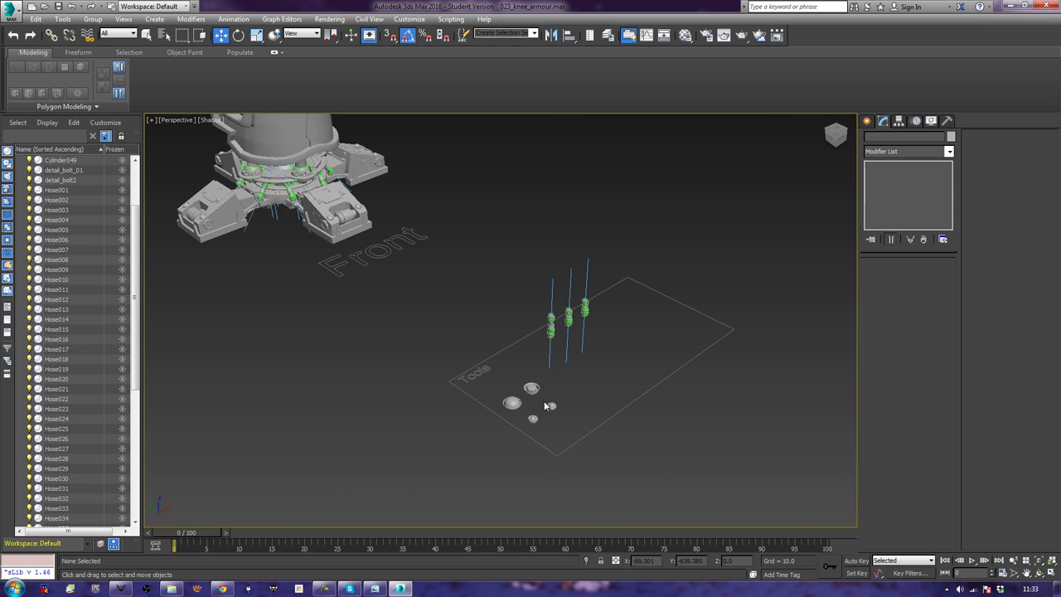
Frame detail_bolt2, toggle edged faces, and select the Cylinder024 bolt up close
left_click(531, 390)
key("z")
scroll(522, 386, "down", 2)
scroll(517, 374, "down", 2)
scroll(531, 377, "down", 1)
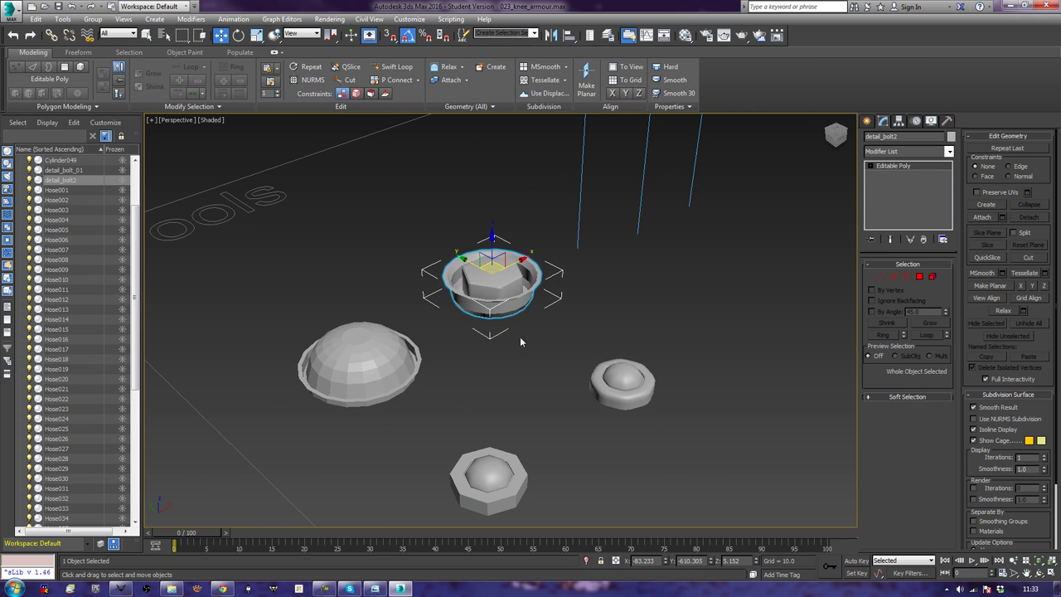
left_click(622, 381)
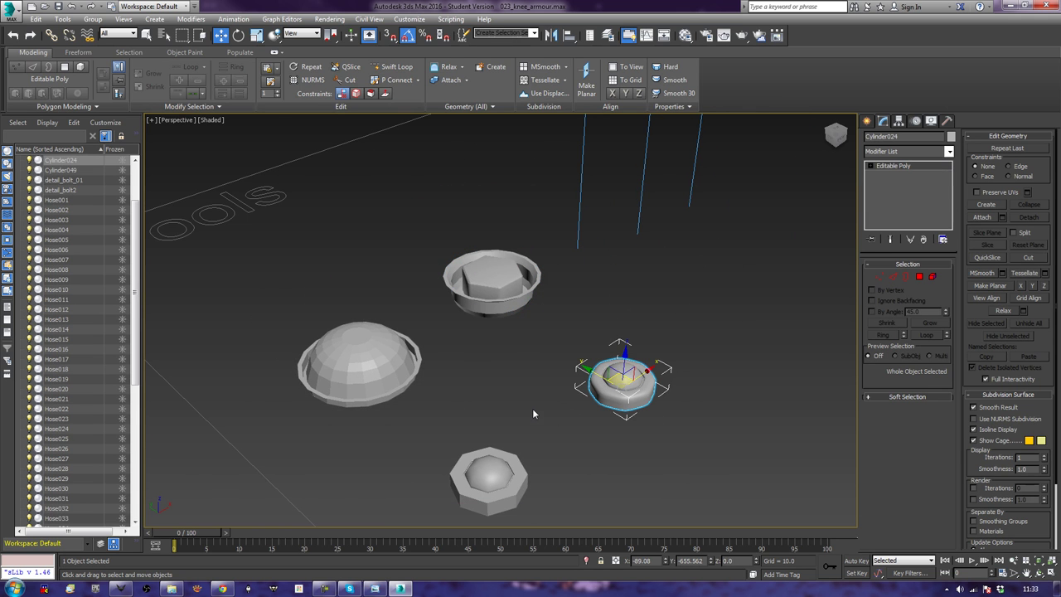
key("F4")
key("F4")
left_click(489, 481)
left_click(595, 393)
middle_click_drag(564, 403, 634, 418)
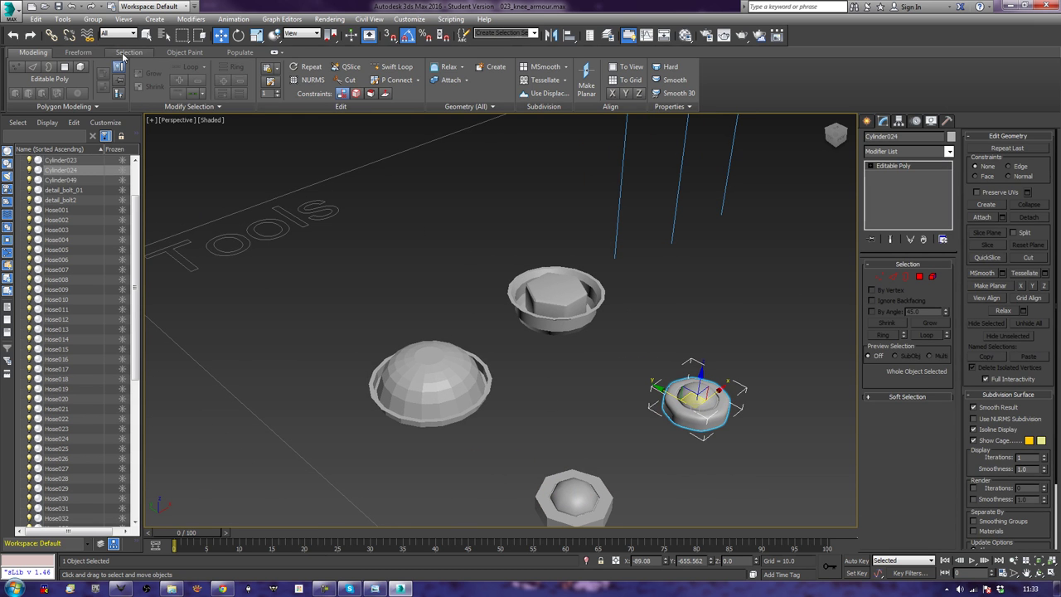
Add Cylinder024 to the Object Paint list of objects to paint with
left_click(177, 54)
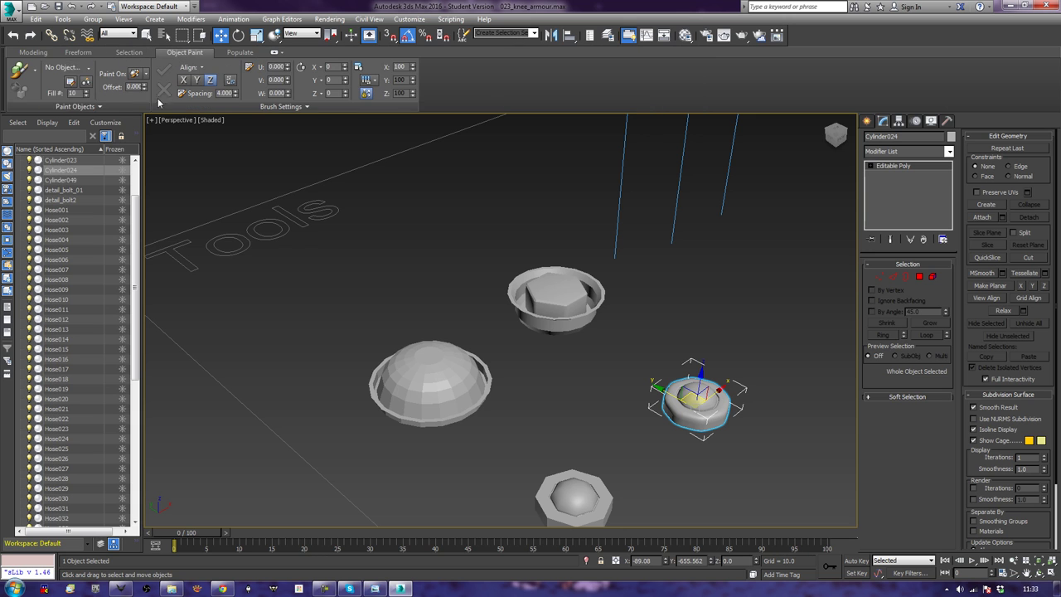
left_click(71, 85)
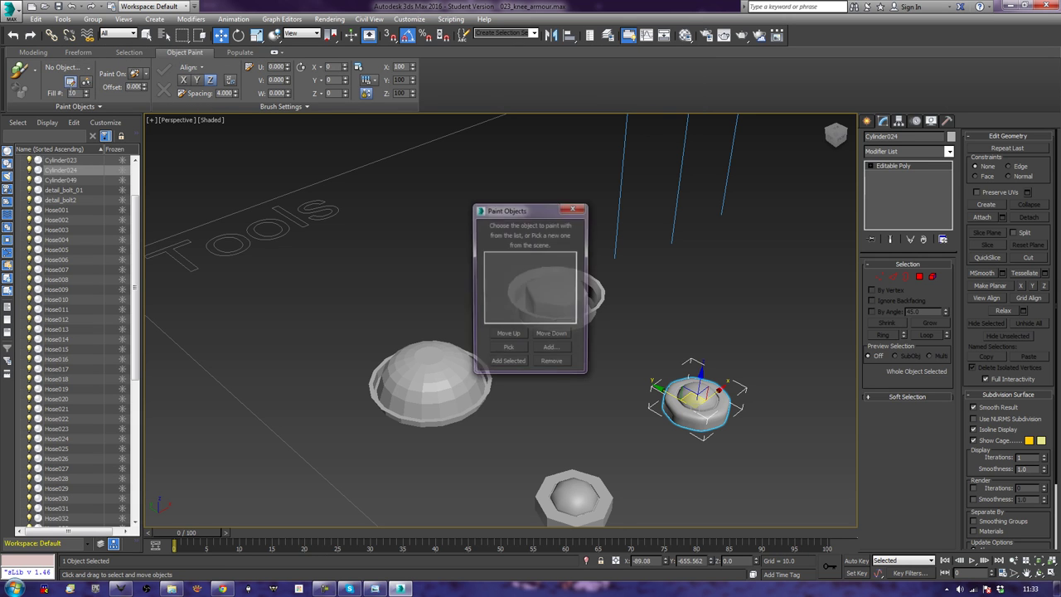
left_click(509, 364)
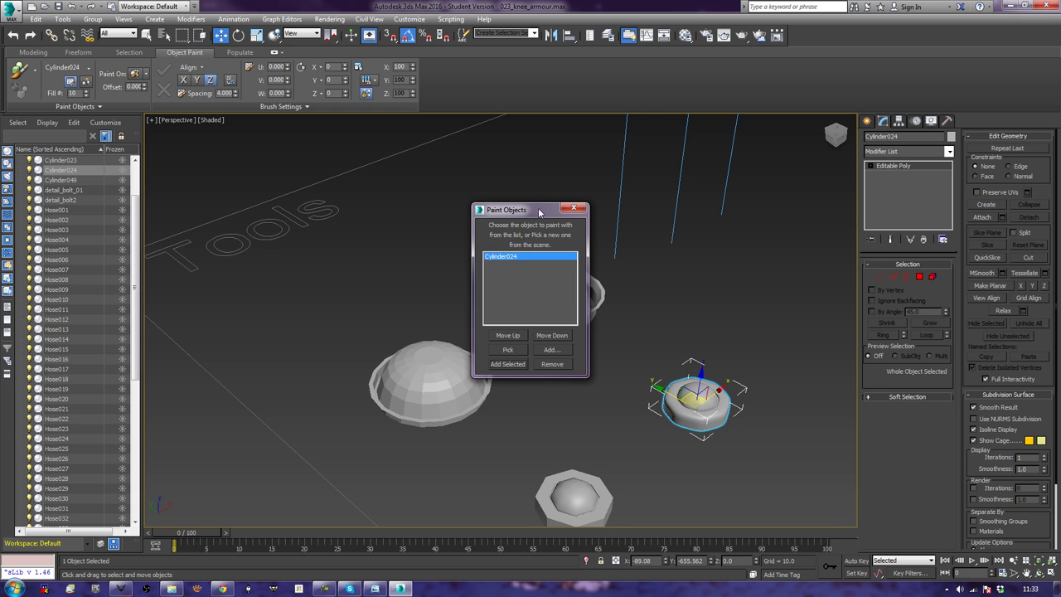
left_click_drag(538, 213, 909, 298)
Select the lower-leg piece, the knee cap and the upper armour plate
middle_click_drag(614, 251, 633, 331)
scroll(507, 287, "down", 5)
middle_click_drag(507, 287, 585, 540)
left_click(497, 325)
left_click(493, 238, "ctrl")
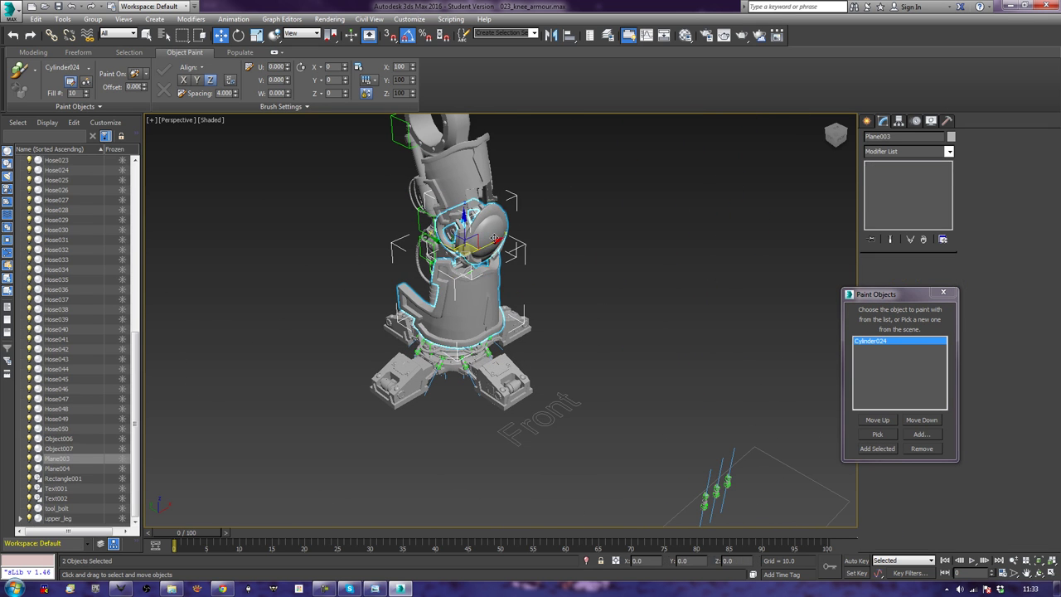
left_click(466, 166, "ctrl")
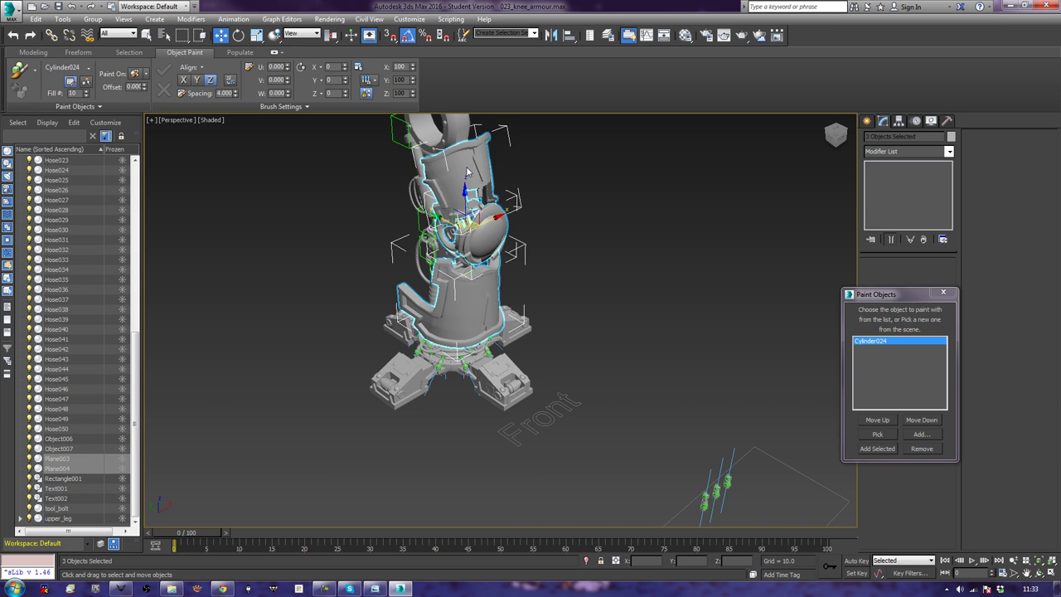
Hide everything except the three armour pieces, then select the lower plate Plane003
right_click(465, 169)
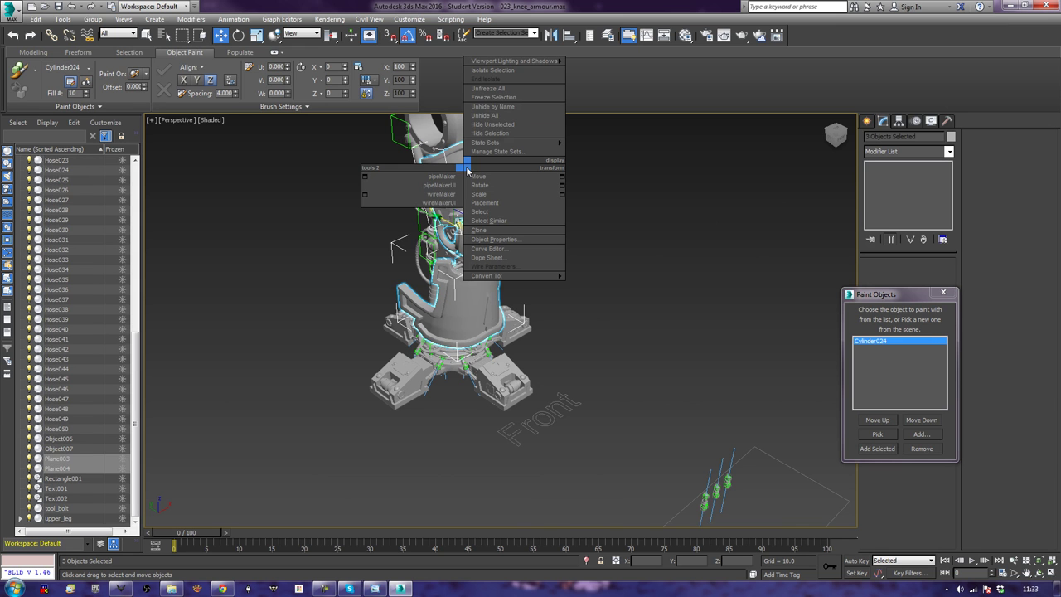
left_click(508, 133)
left_click(618, 284)
mouse_move(618, 284)
middle_mouse_down()
mouse_move(625, 369)
mouse_move(586, 356)
middle_mouse_up()
scroll(586, 357, "up", 3)
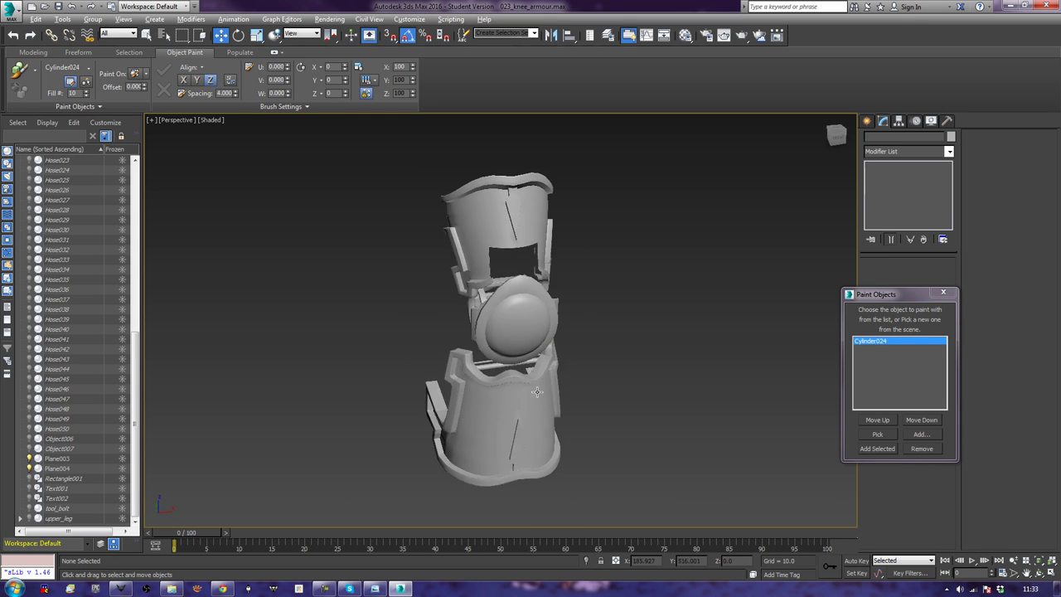
middle_click_drag(537, 392, 540, 392, "alt")
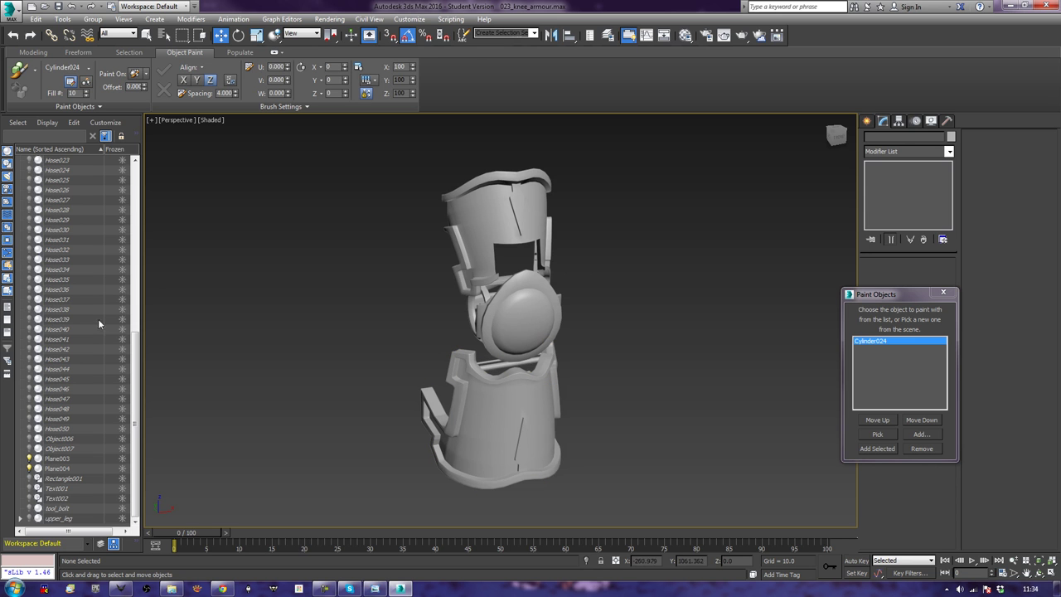
left_click(519, 416)
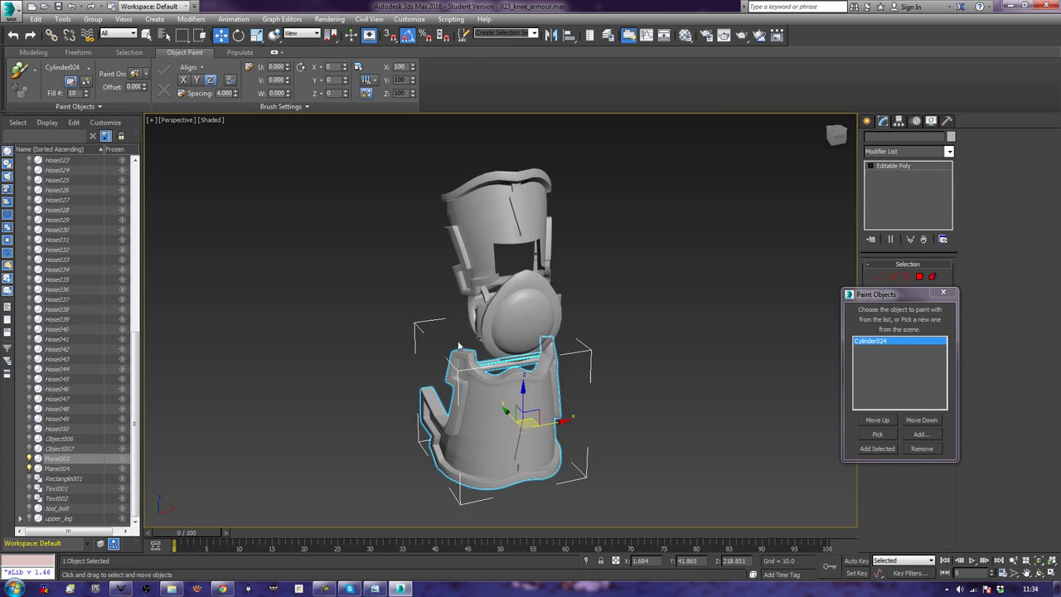
scroll(393, 319, "up", 2)
scroll(383, 233, "up", 2)
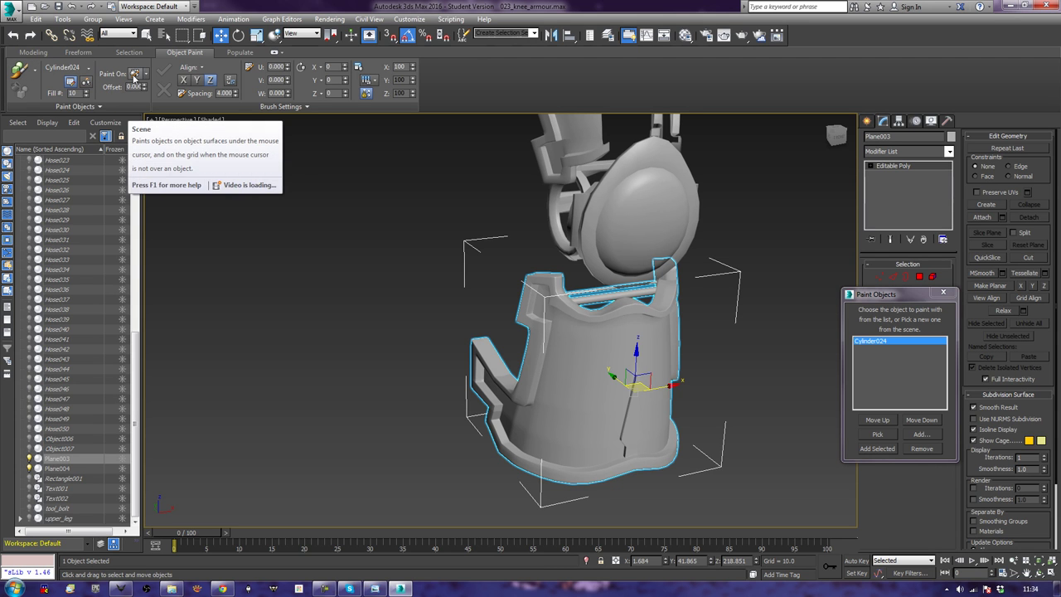
Set Paint On to Selected Objects, paint one bolt on the armour, and undo the stray copy
left_click_drag(145, 73, 123, 100)
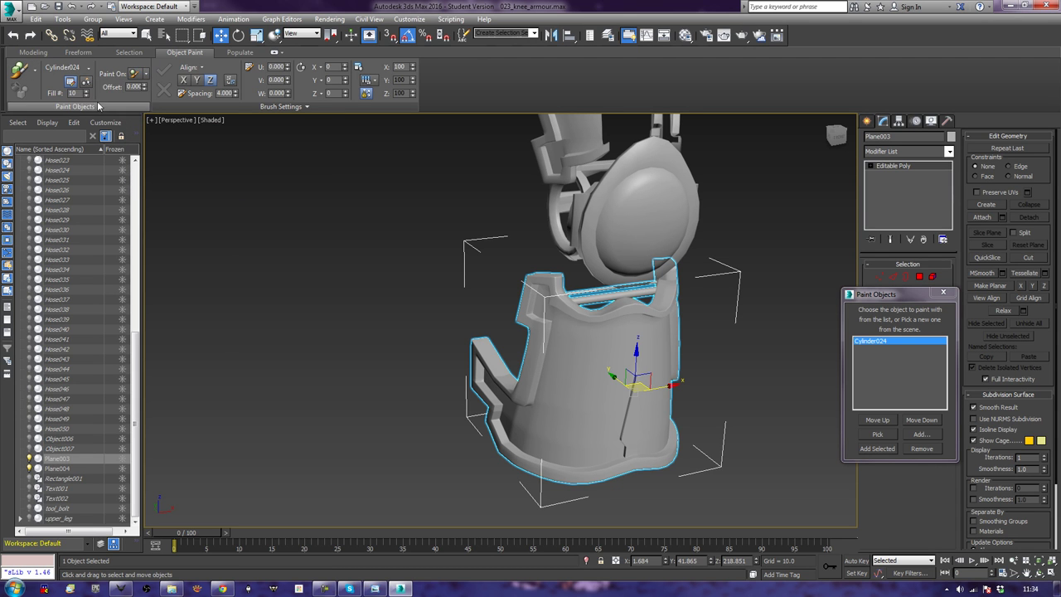
left_click(615, 199)
left_click(644, 318, "ctrl")
middle_click_drag(645, 317, 652, 375)
left_click(618, 223, "ctrl")
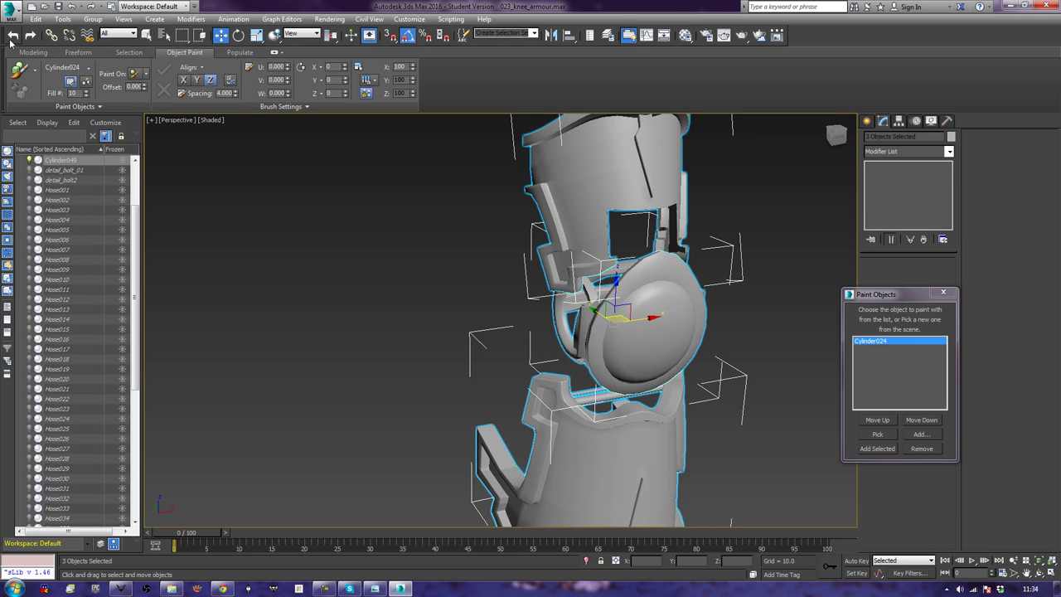
left_click(20, 72)
left_click(576, 169)
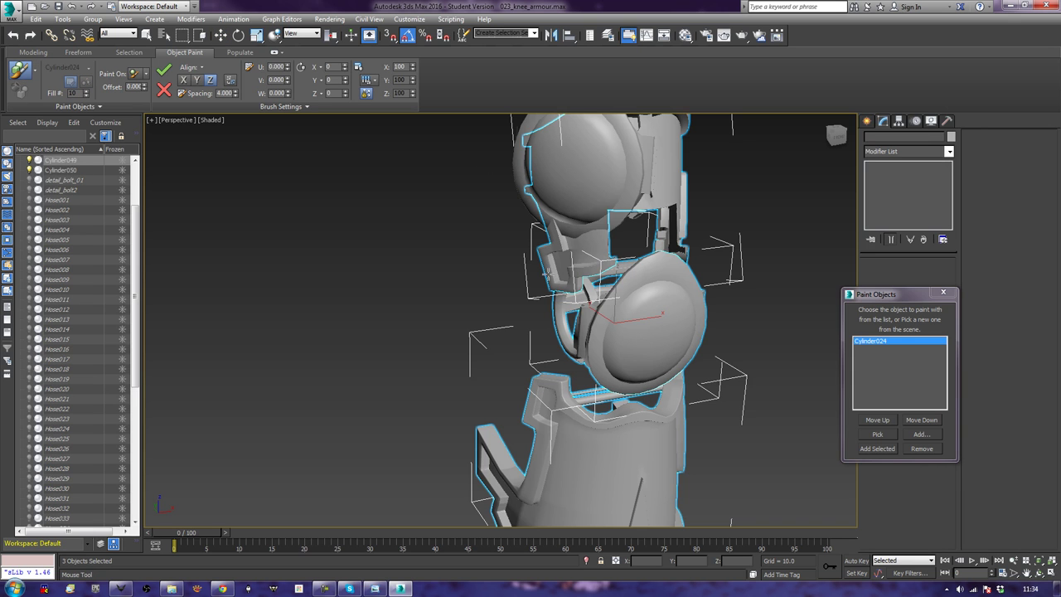
key("ctrl+z")
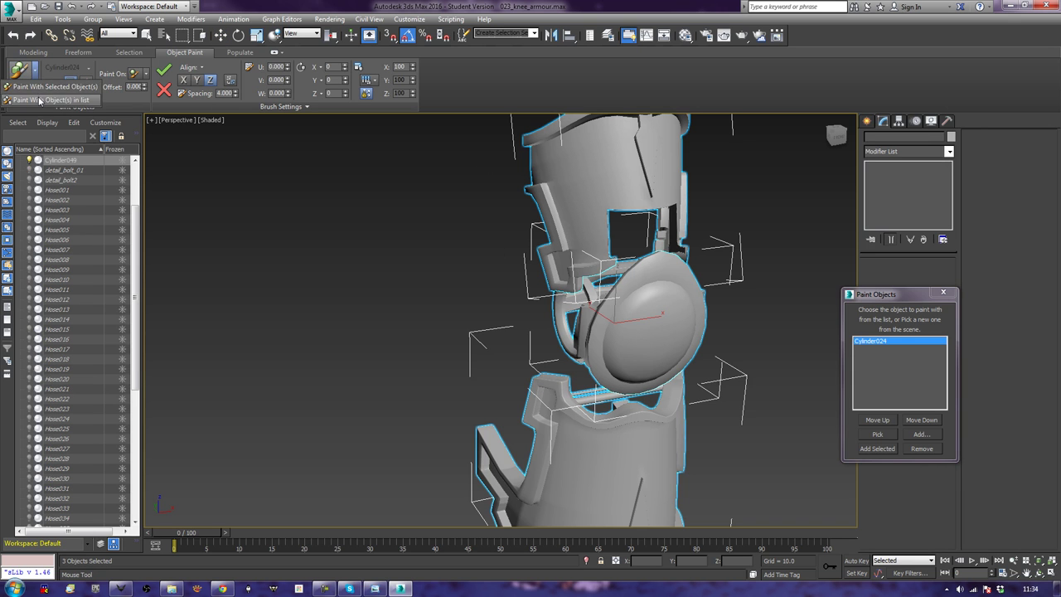
Reselect the upper plate, knee cap and lower plate, then re-enable Paint
left_click(24, 71)
left_click(570, 188)
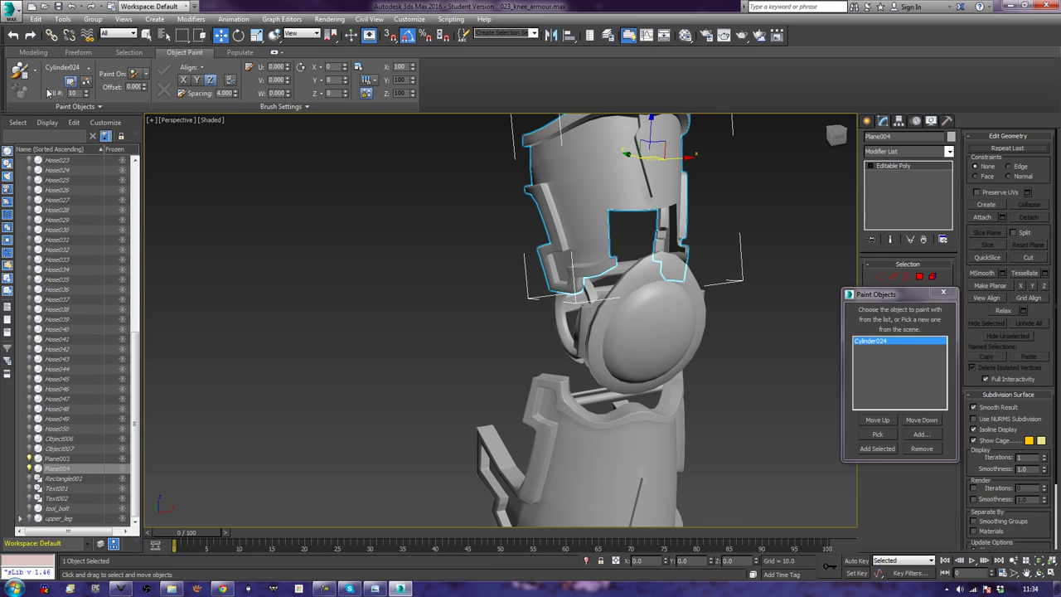
left_click(630, 331, "ctrl")
left_click(583, 440, "ctrl")
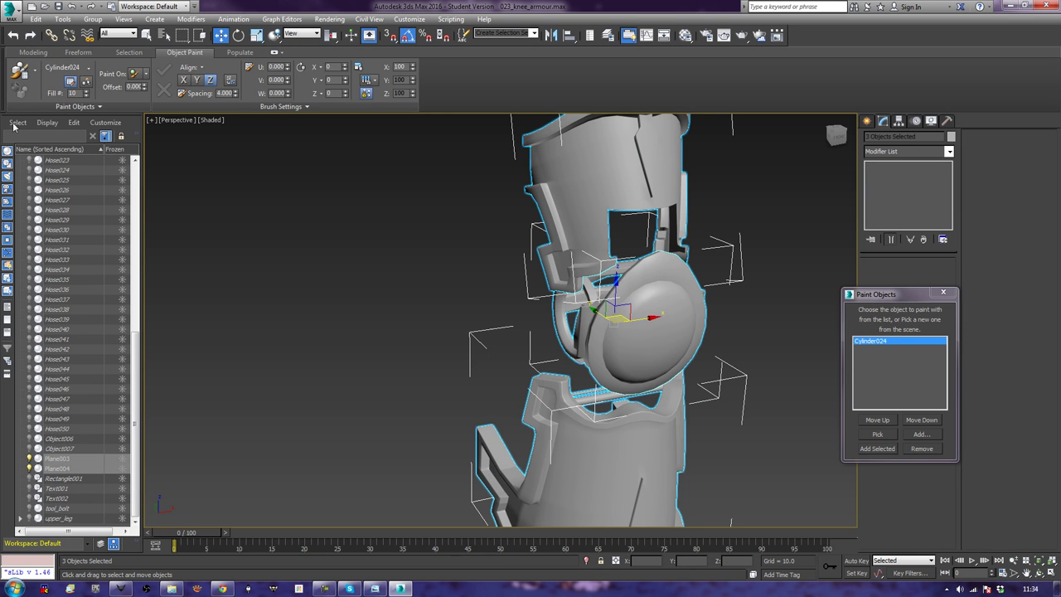
left_click(18, 73)
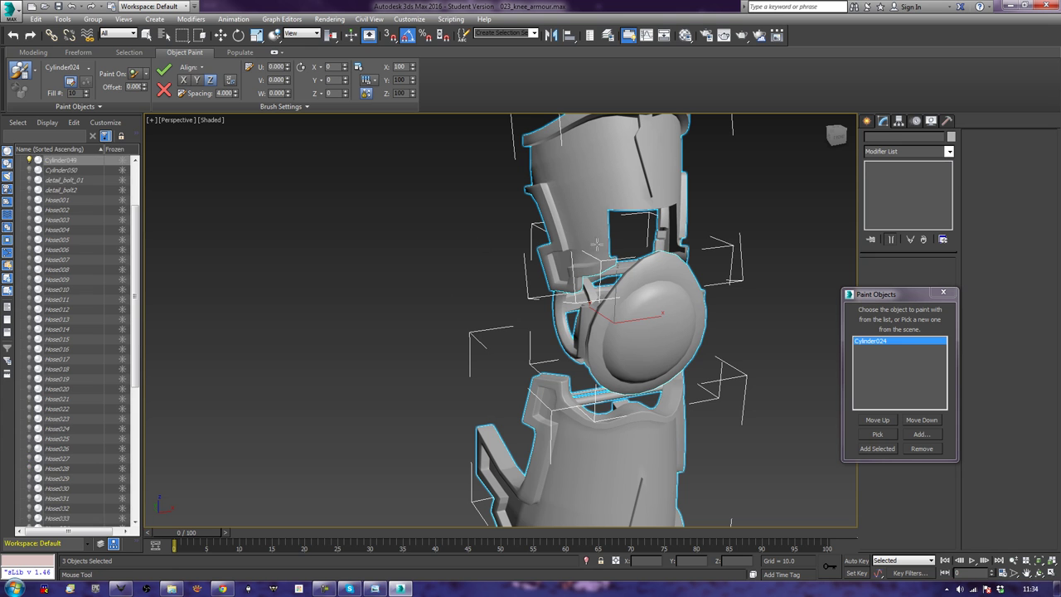
key("F3")
key("F3")
Paint a bolt copy onto the armour, exit painting, and hide the unselected objects
left_click(645, 331)
right_click(523, 314)
right_click(409, 266)
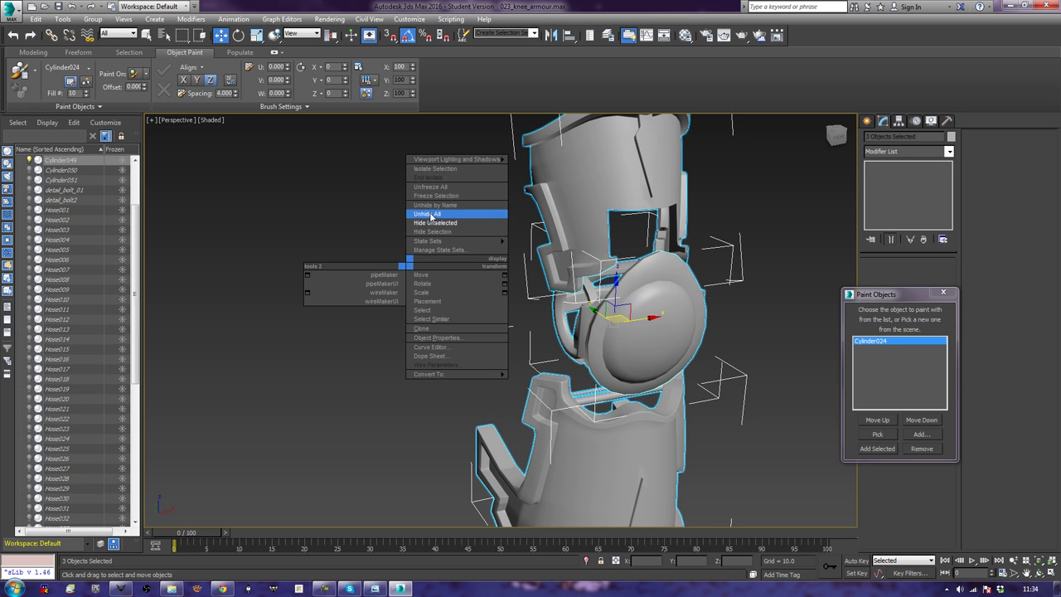
left_click(430, 221)
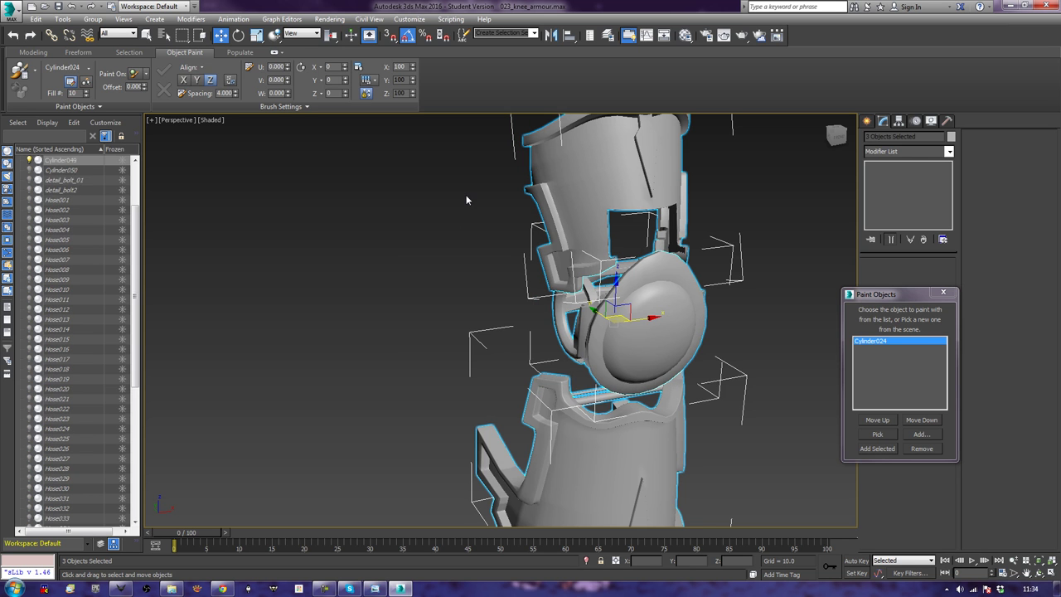
Unhide all the leg parts and turn object painting back on over the knee armour
right_click(466, 232)
left_click(485, 179)
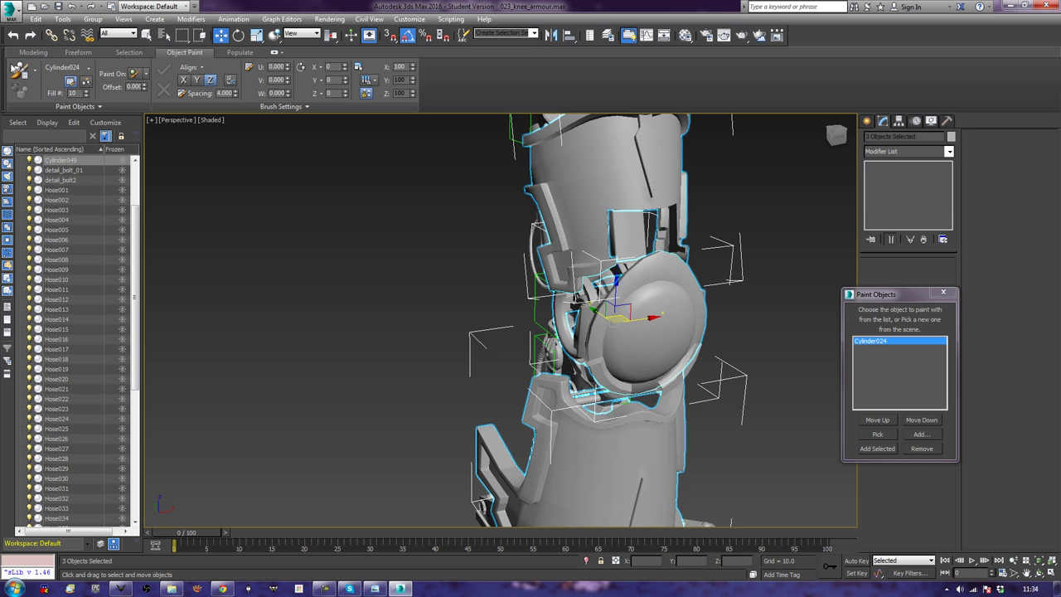
left_click(19, 71)
mouse_move(566, 222)
middle_mouse_down("alt")
mouse_move(583, 316)
mouse_move(629, 284)
mouse_move(630, 299)
middle_mouse_up("alt")
scroll(582, 317, "up", 2)
scroll(582, 317, "up", 2)
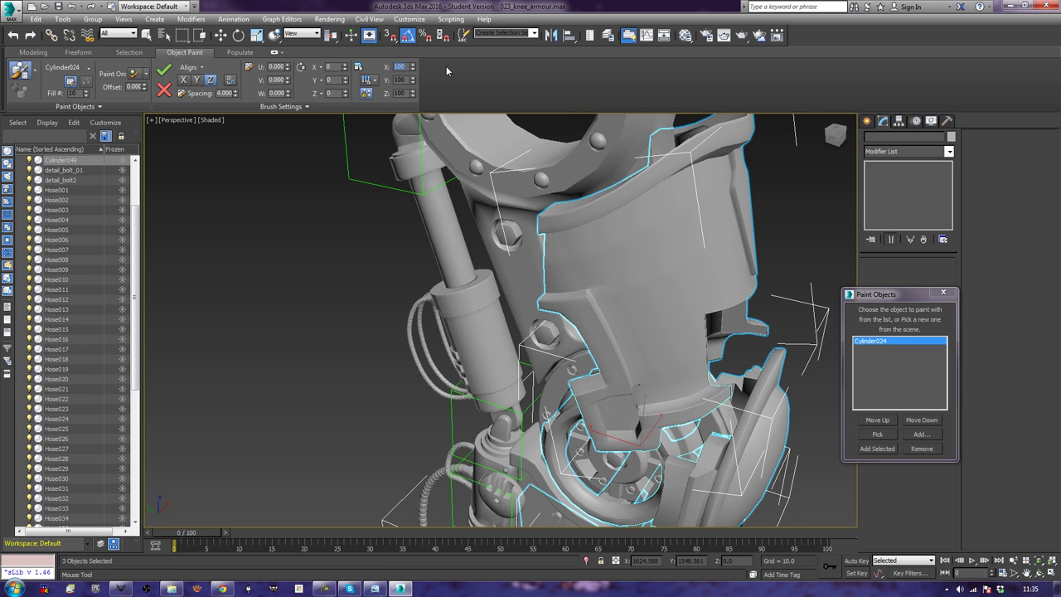
Set the Object Paint scale to 65 percent and paint two bolts on the armour plate
type("65")
key("Return")
left_click(617, 382)
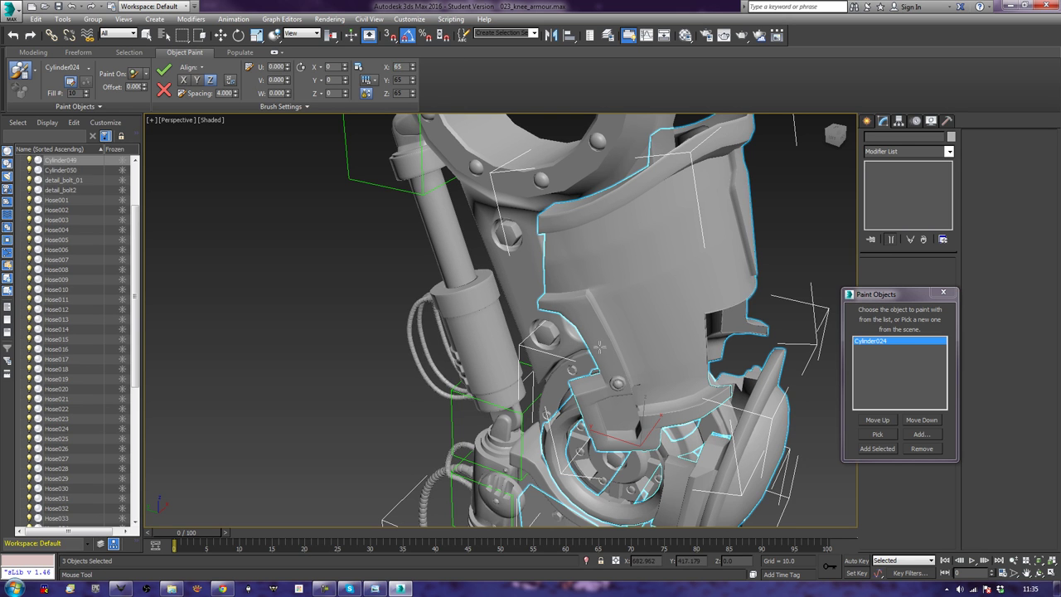
left_click(580, 307)
Paint three more bolts along the plate edges, ending on a front view of the armour
middle_click_drag(748, 355, 607, 348, "alt")
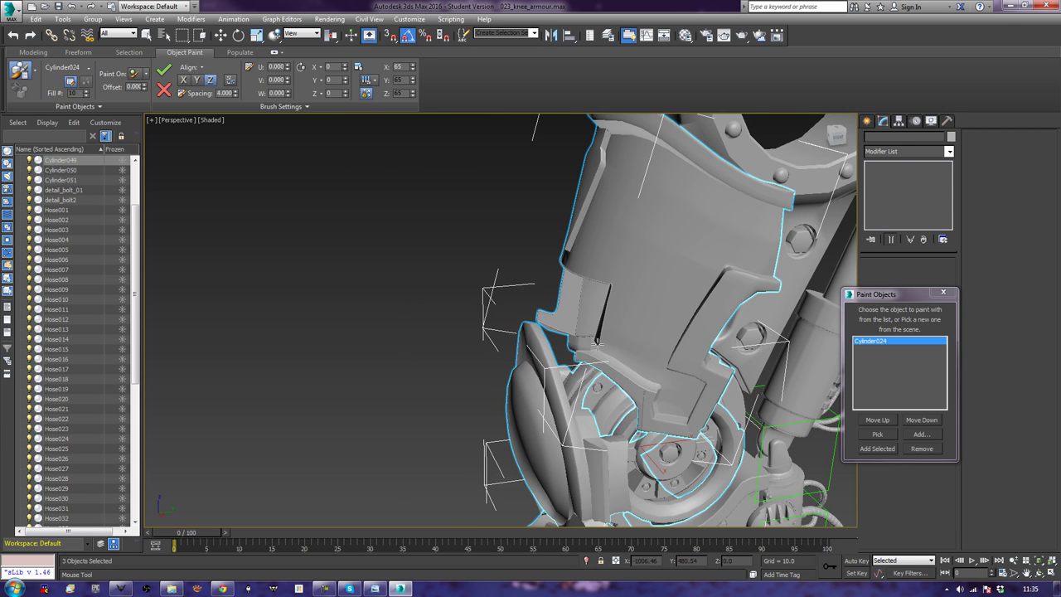
left_click(683, 362)
left_click(734, 282)
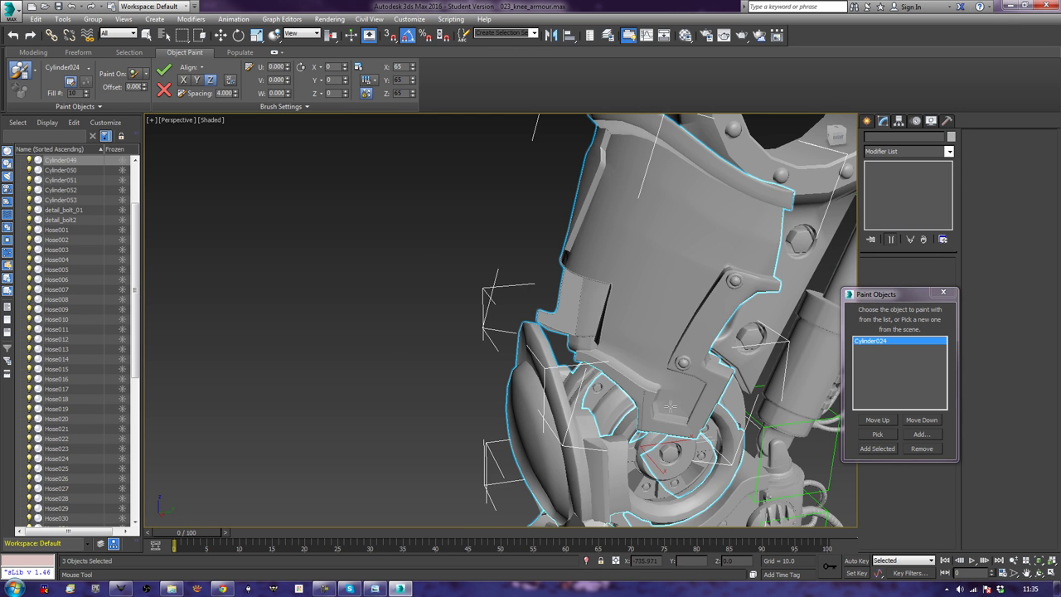
mouse_move(667, 406)
middle_mouse_down("alt")
mouse_move(689, 393)
mouse_move(646, 284)
middle_mouse_up("alt")
left_click(676, 365)
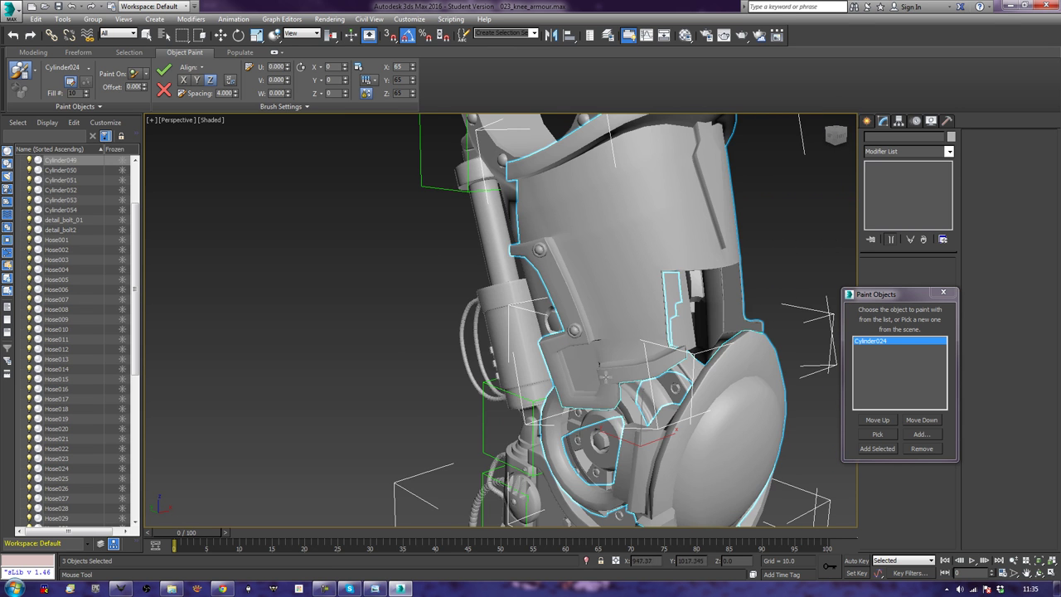
mouse_move(607, 376)
middle_mouse_down("alt")
mouse_move(612, 283)
mouse_move(646, 273)
mouse_move(538, 302)
middle_mouse_up("alt")
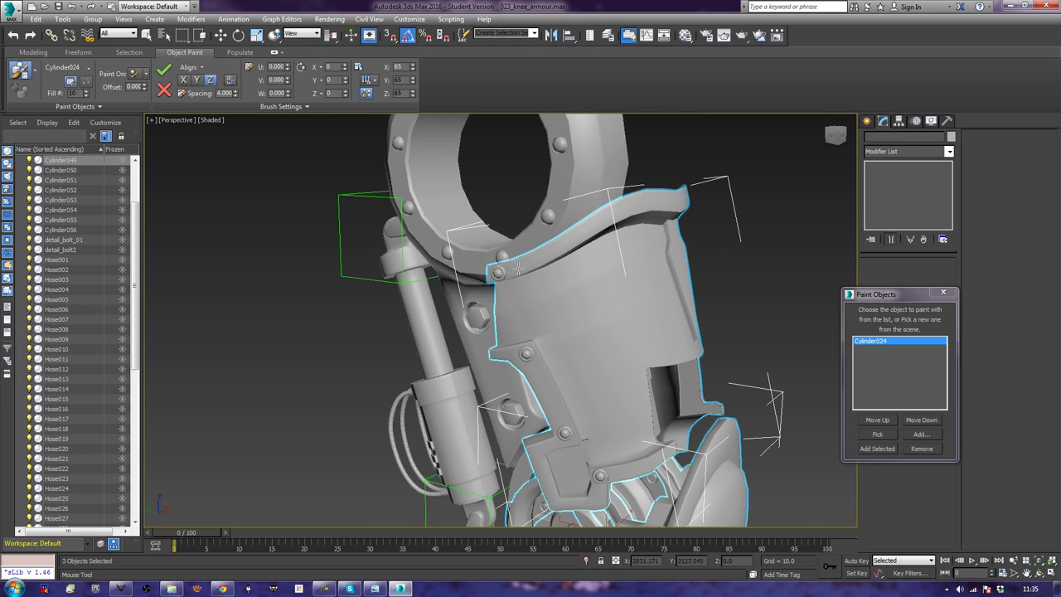
middle_click_drag(738, 300, 591, 300, "alt")
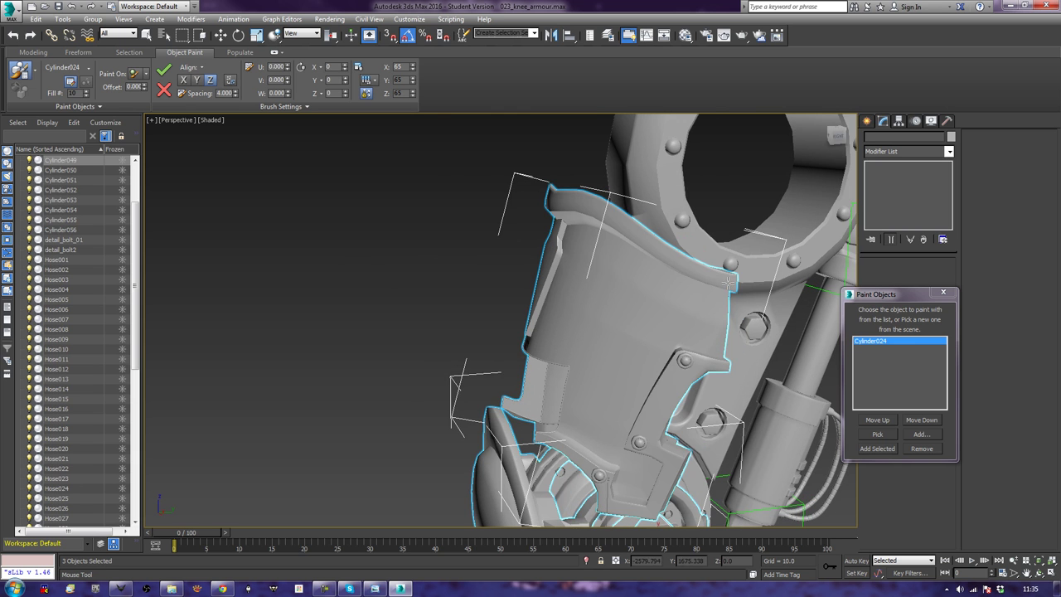
middle_click_drag(572, 244, 516, 213, "alt")
middle_click_drag(768, 318, 744, 305, "alt")
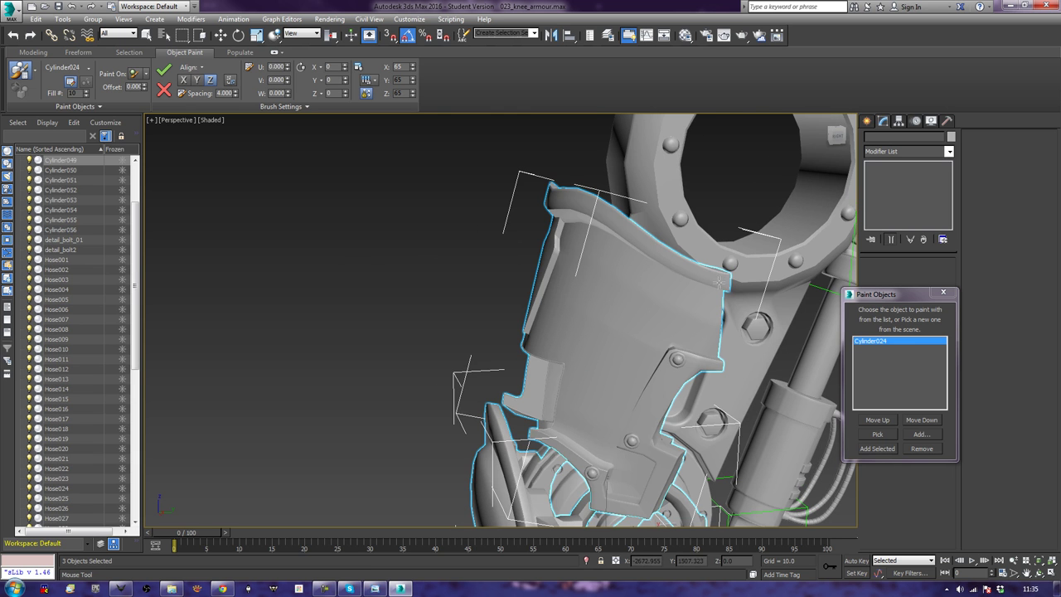
mouse_move(515, 237)
middle_mouse_down("alt")
mouse_move(504, 213)
mouse_move(584, 235)
middle_mouse_up("alt")
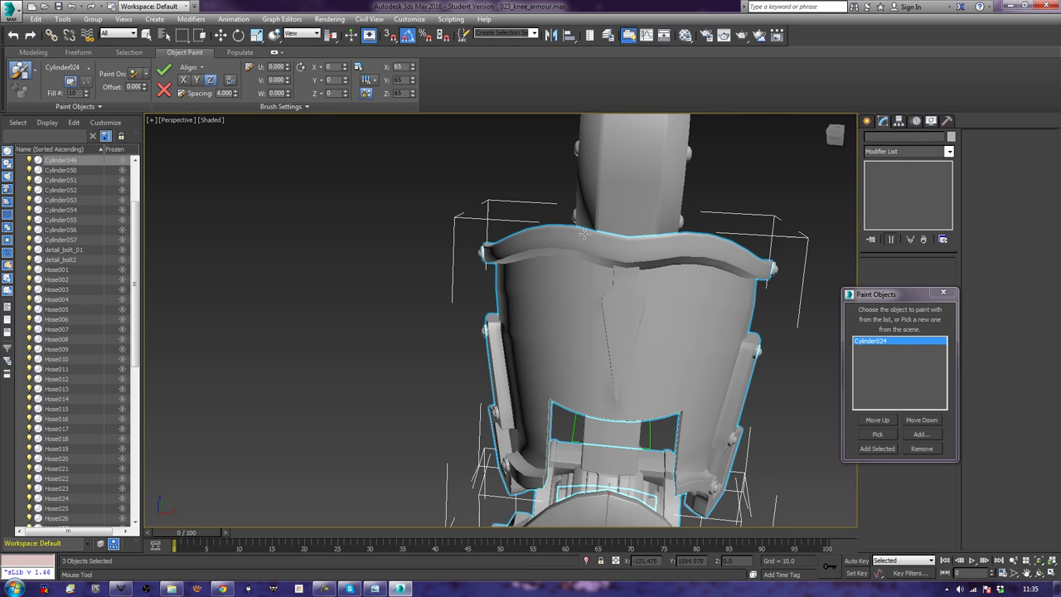
Paint three bolts on the armour band and plate with the knee cap at the top
left_click(627, 249)
middle_click_drag(646, 352, 646, 330, "alt")
mouse_move(662, 403)
middle_mouse_down("alt")
mouse_move(663, 379)
mouse_move(592, 311)
mouse_move(553, 335)
middle_mouse_up("alt")
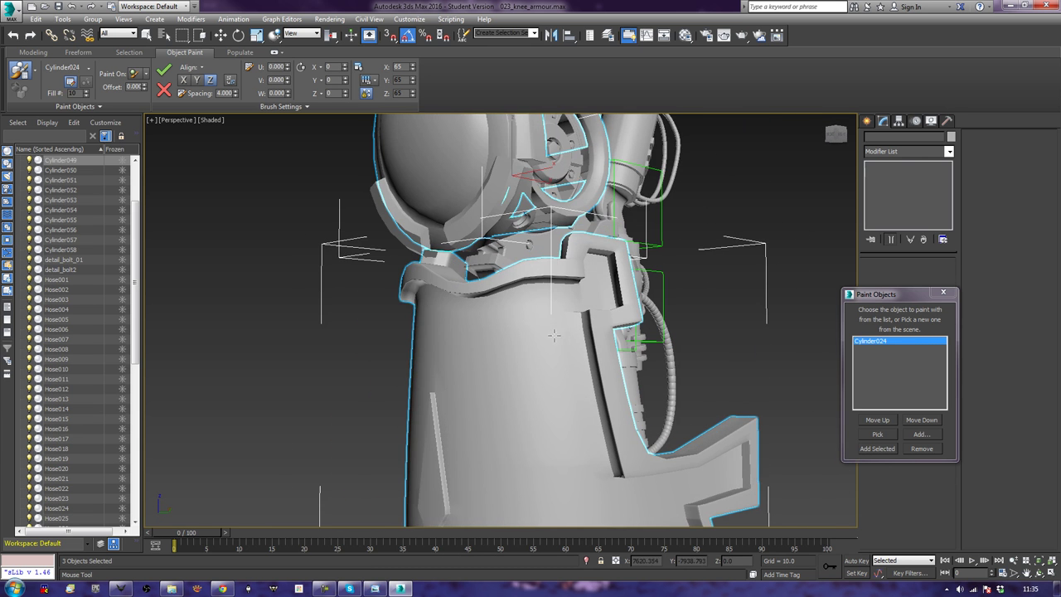
left_click(600, 319)
left_click(630, 466)
middle_click_drag(741, 447, 652, 403, "alt")
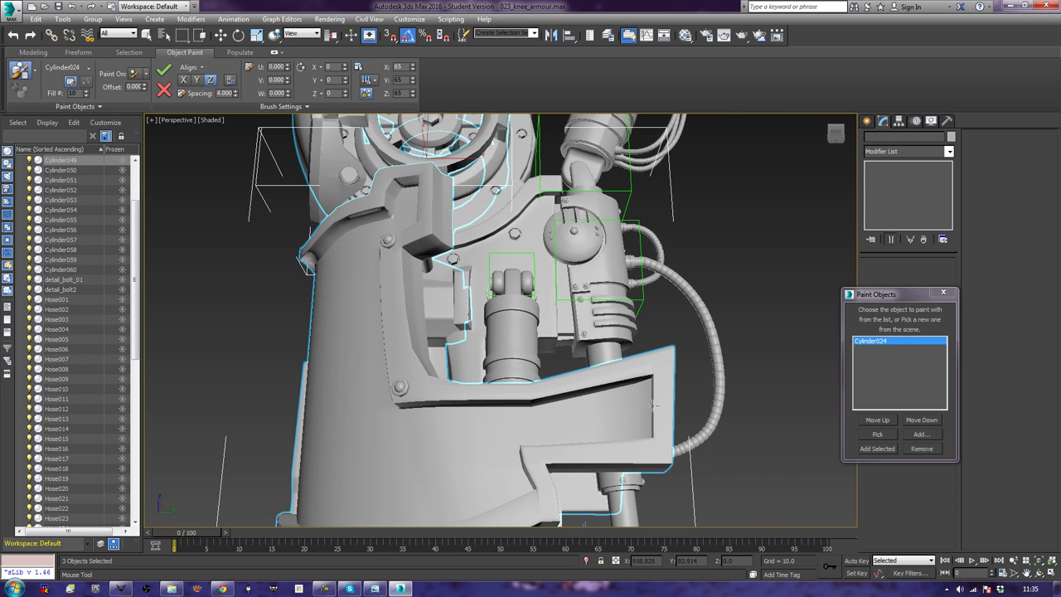
Paint two bolts on the lock-tab bar plus bolts on the lower armour and its edge
left_click(663, 363)
left_click(659, 451)
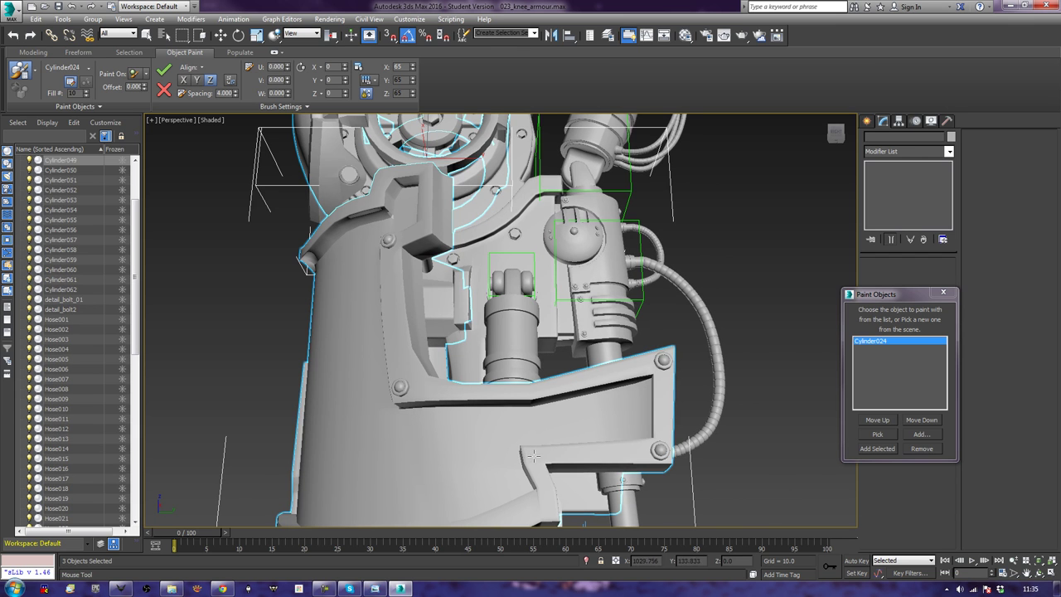
left_click(533, 456)
middle_click_drag(534, 456, 632, 341, "alt")
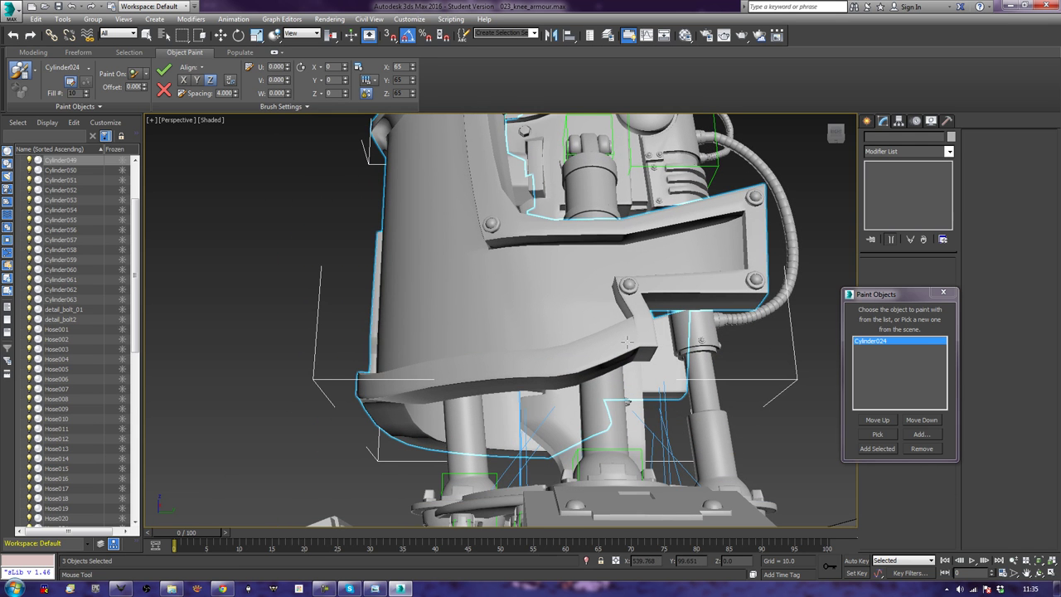
left_click(623, 341)
mouse_move(624, 340)
middle_mouse_down("alt")
mouse_move(478, 349)
mouse_move(492, 344)
middle_mouse_up("alt")
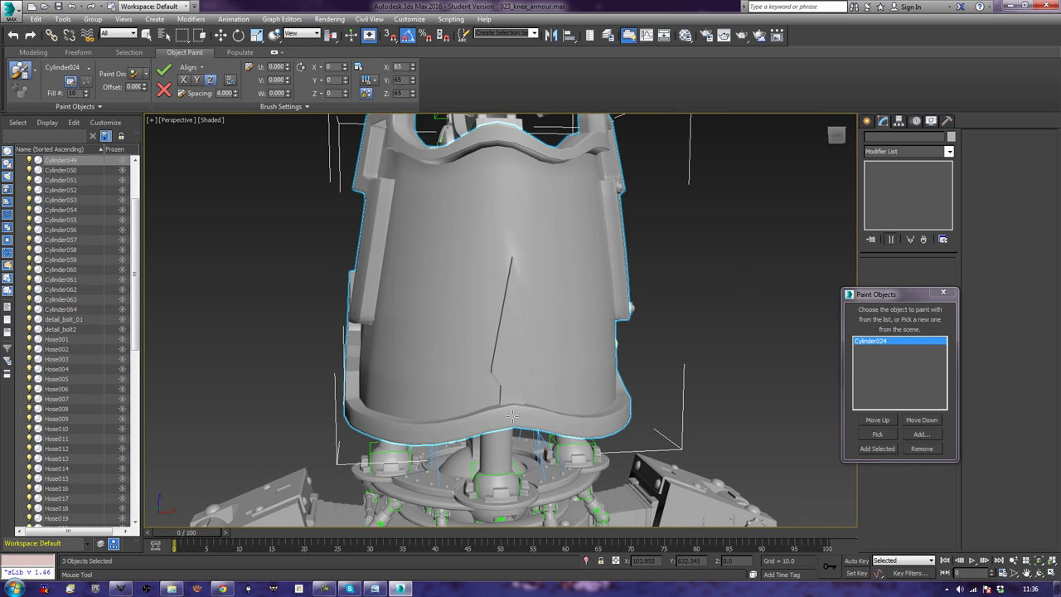
left_click(512, 416)
Paint bolts along the plate's edge, lower edge and top-left corner
middle_click_drag(288, 421, 386, 399, "alt")
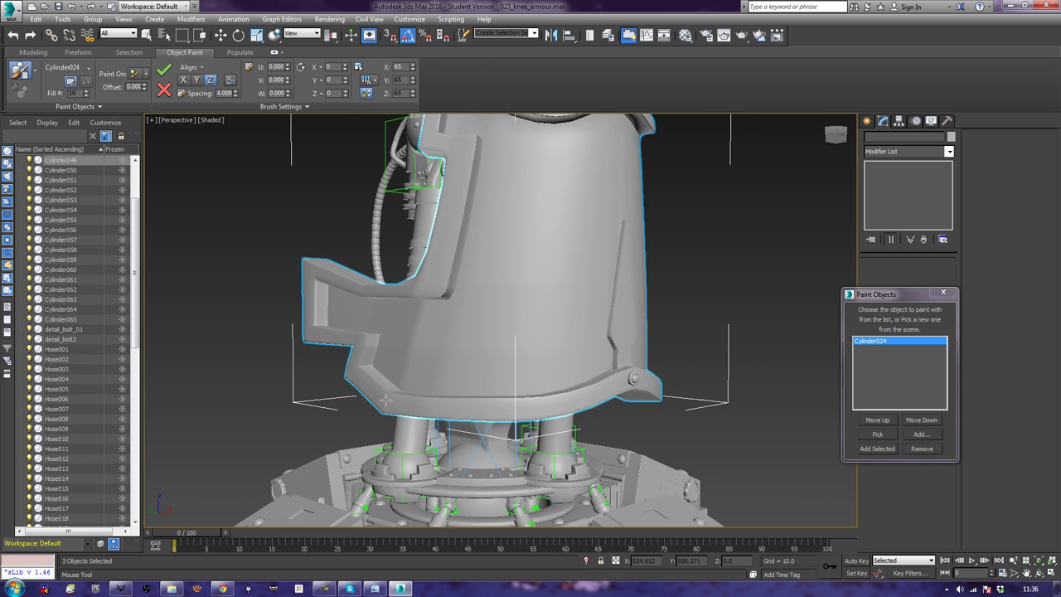
left_click(385, 402)
left_click(352, 375)
middle_click_drag(353, 374, 395, 340, "alt")
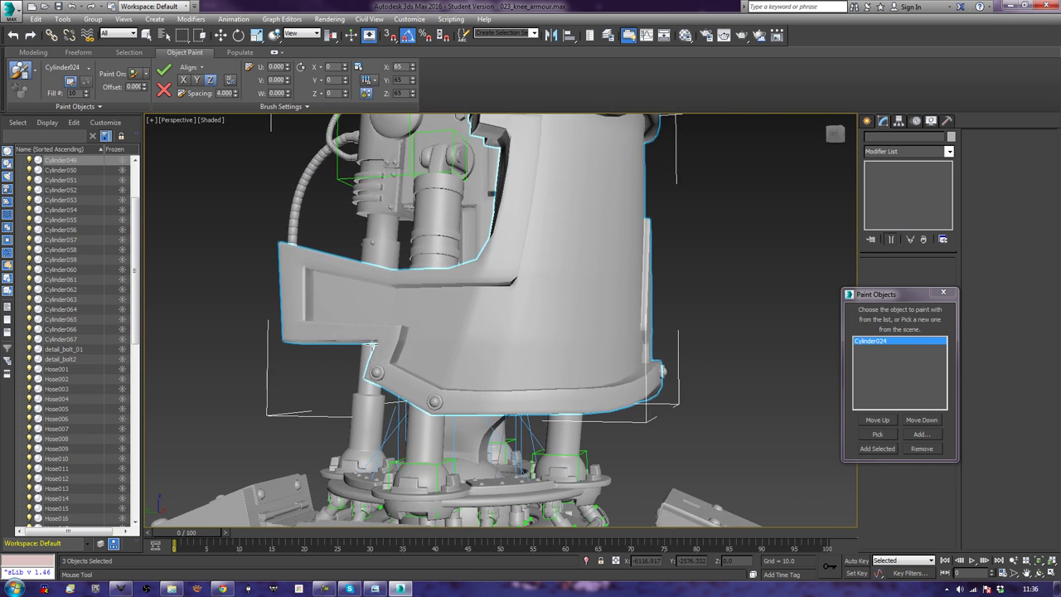
left_click(392, 333)
left_click(290, 330)
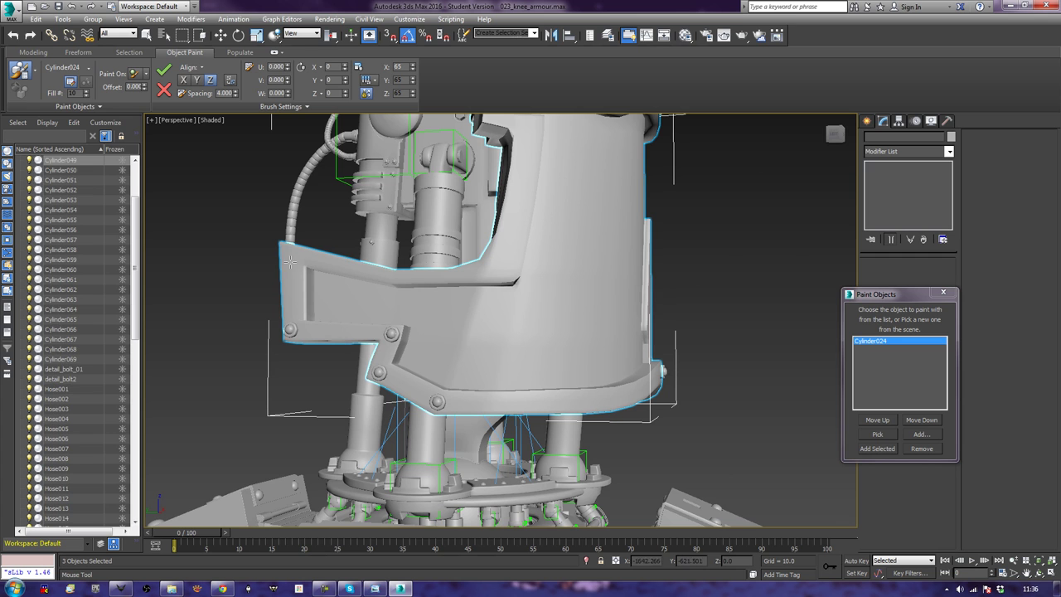
left_click(289, 252)
left_click(411, 277)
left_click(506, 266)
Paint five more bolts higher up the armour plate
middle_click_drag(506, 266, 472, 283, "alt")
left_click(475, 285)
left_click(441, 274)
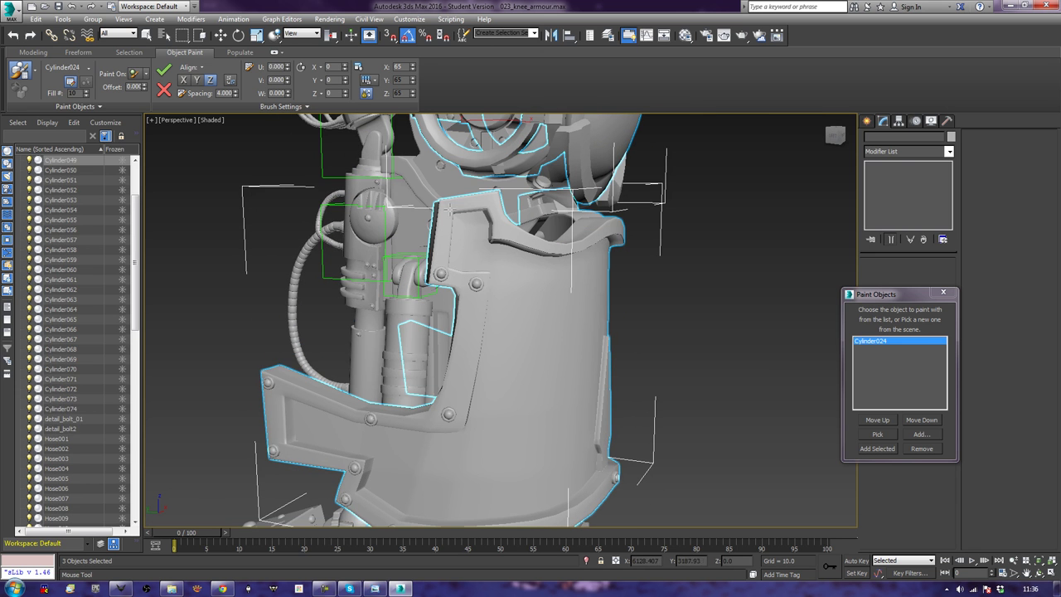
left_click(448, 207)
left_click(492, 197)
left_click(502, 231)
mouse_move(677, 291)
middle_mouse_down("alt")
mouse_move(657, 350)
mouse_move(588, 336)
middle_mouse_up("alt")
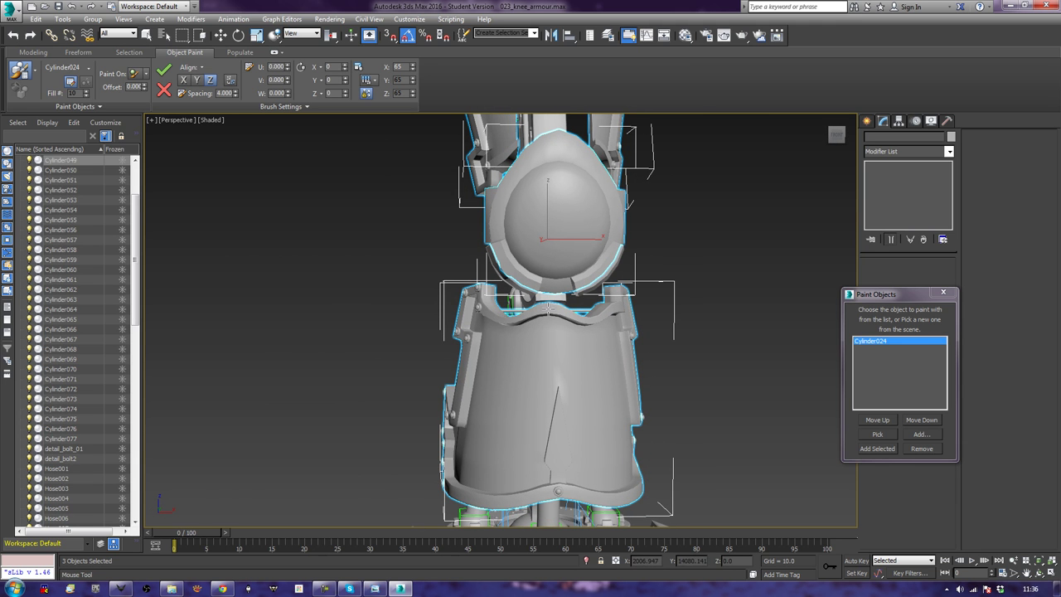
Paint a bolt on the shin plate's top and two on its left edge
left_click(548, 308)
middle_click_drag(648, 292, 673, 329)
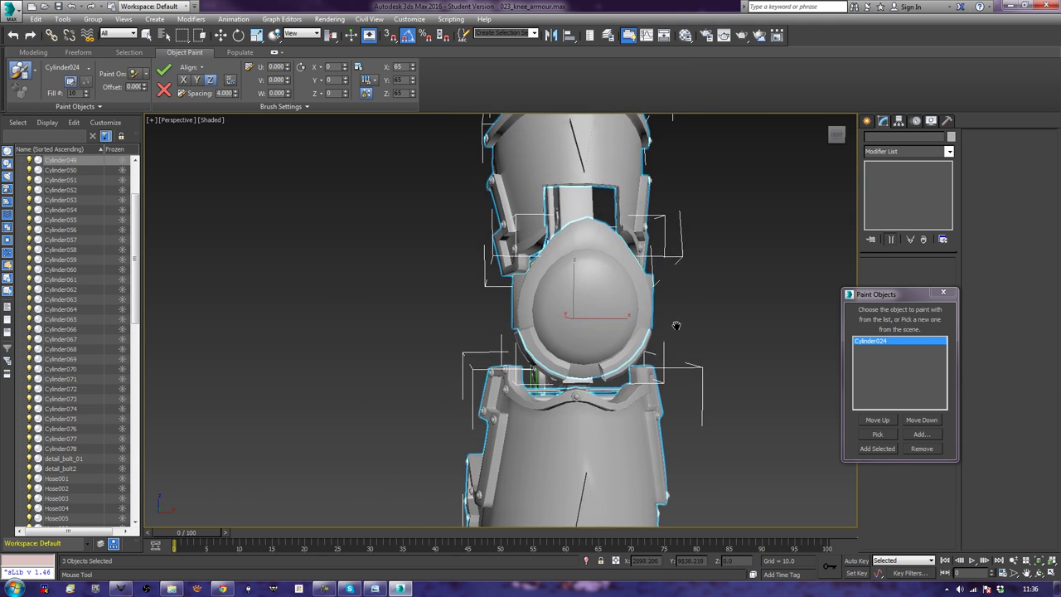
scroll(673, 329, "up", 1)
scroll(673, 329, "up", 2)
scroll(671, 348, "up", 2)
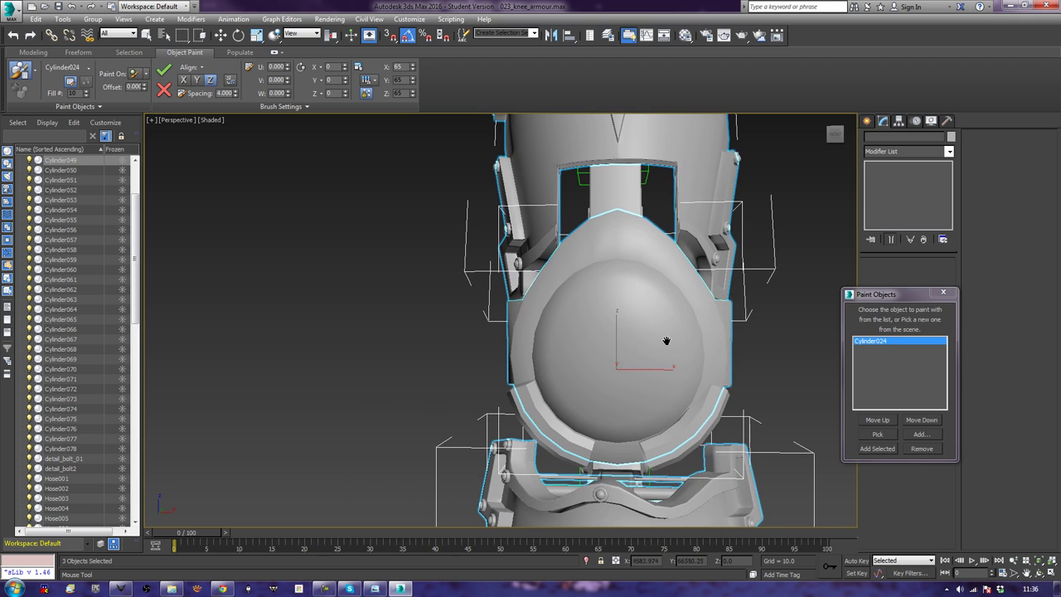
left_click(521, 363)
left_click(525, 324)
Paint two bolts on the right edge, two near the top and two on the lower rim
left_click(712, 370)
left_click(711, 326)
left_click(666, 249)
left_click(573, 249)
left_click(600, 451)
left_click(633, 454)
middle_click_drag(746, 440, 664, 432, "alt")
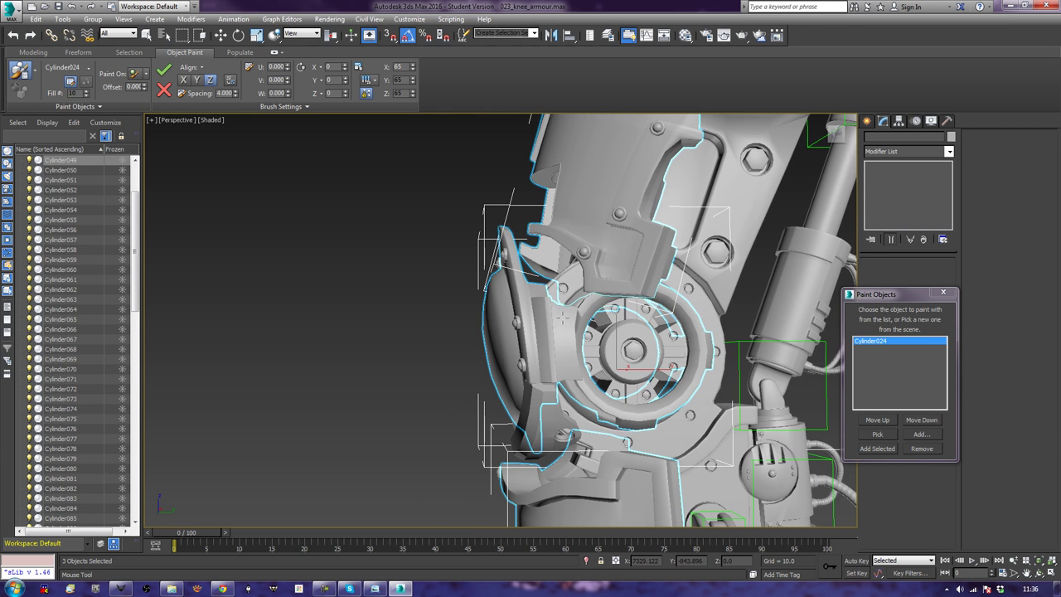
Paint two bolts on the knee side plate and move in closer to the knee
left_click(562, 317)
middle_click_drag(567, 370, 636, 357, "alt")
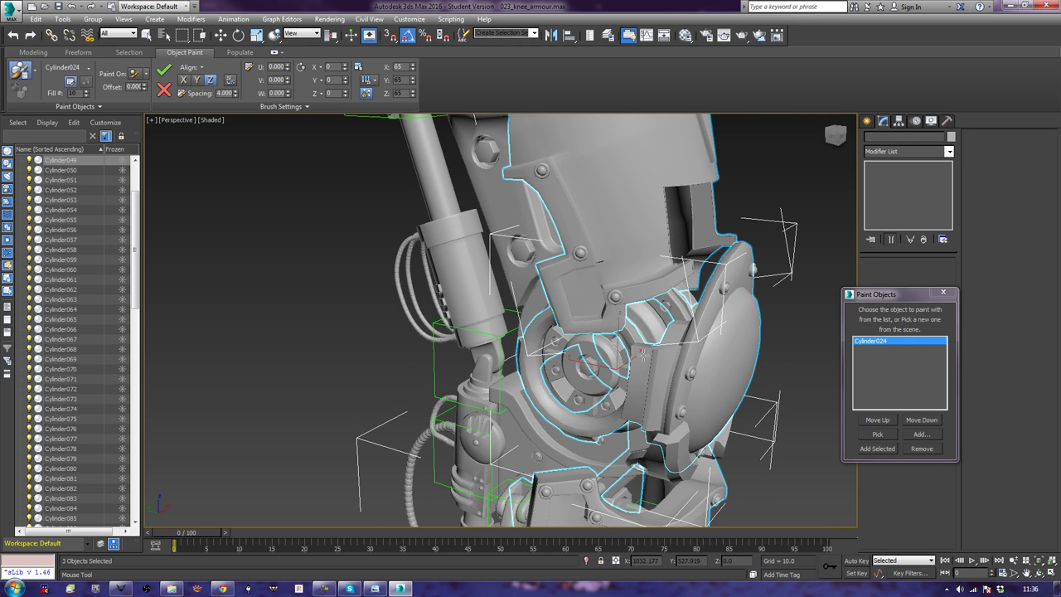
left_click(643, 358)
middle_click_drag(602, 413, 572, 414, "alt")
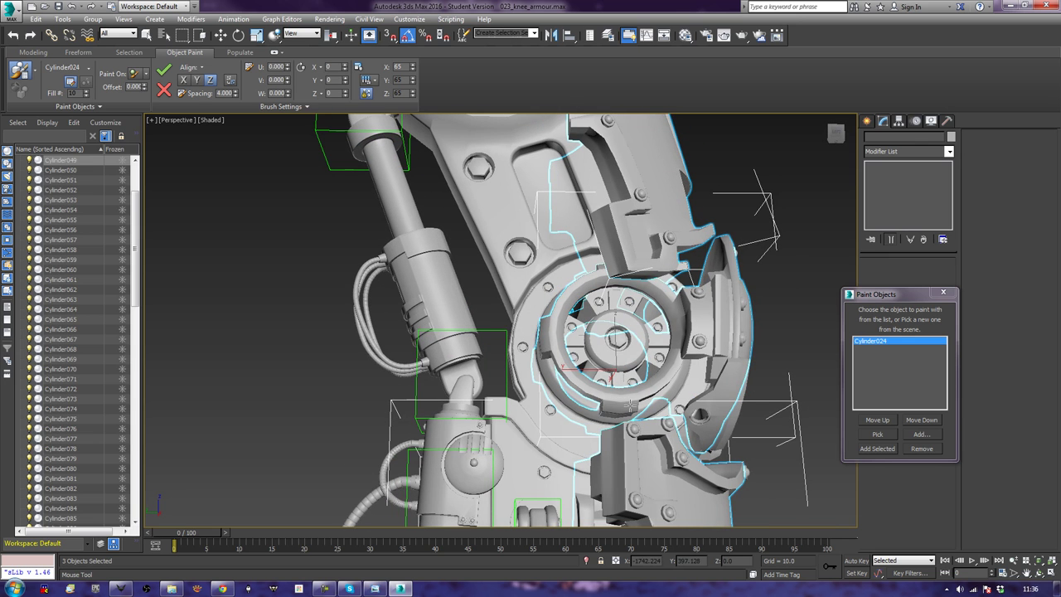
mouse_move(629, 406)
middle_mouse_down("alt")
mouse_move(662, 394)
mouse_move(611, 327)
middle_mouse_up("alt")
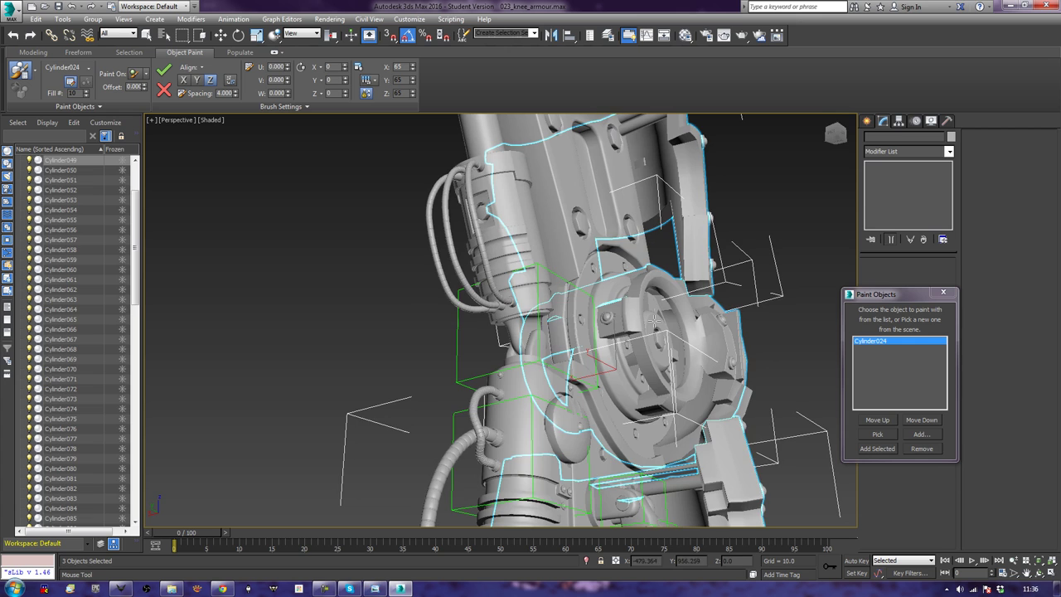
mouse_move(702, 292)
middle_mouse_down("alt")
mouse_move(770, 409)
mouse_move(590, 361)
middle_mouse_up("alt")
scroll(730, 385, "up", 2)
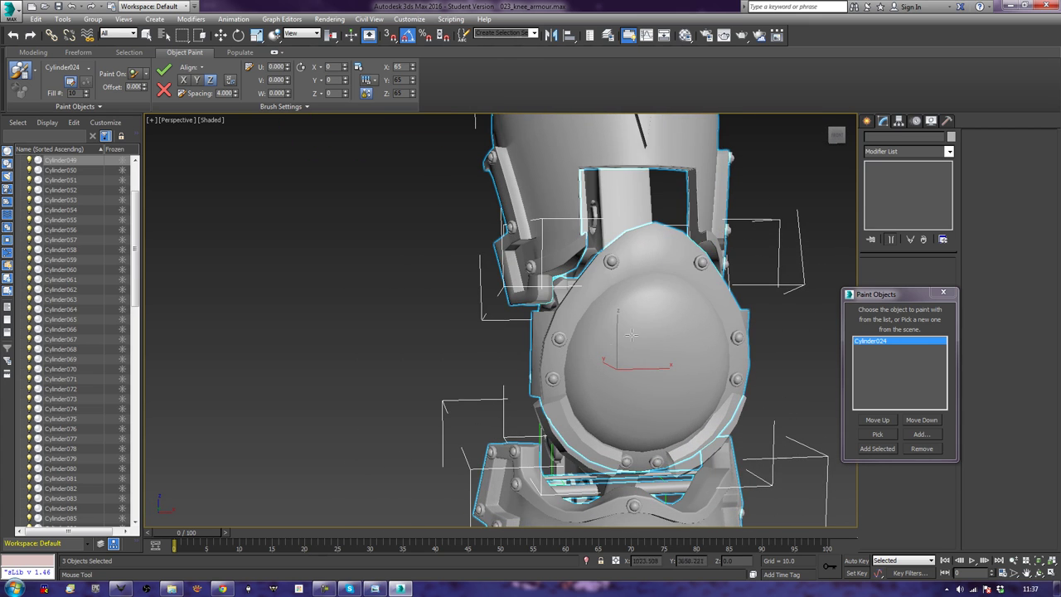
Undo the misplaced knee-pad rivets and paint three rivets at the kneecap centre
left_click(672, 366)
left_click(638, 368)
left_click(654, 353)
middle_click_drag(687, 419, 653, 395, "alt")
key("ctrl+z")
key("ctrl+z")
key("ctrl+z")
key("ctrl+z")
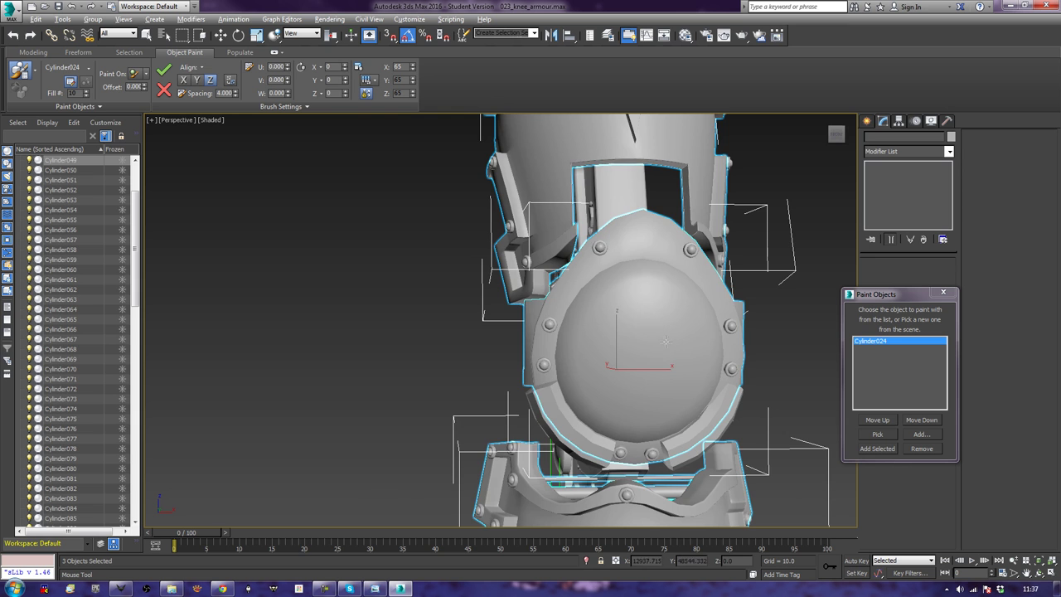
middle_click_drag(664, 340, 648, 329, "alt")
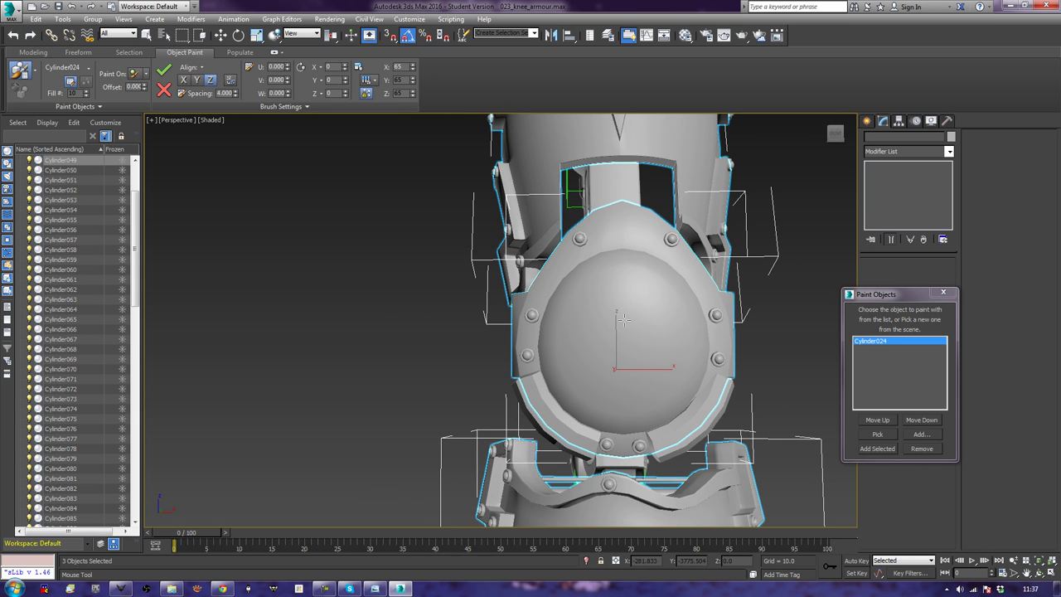
left_click(624, 319)
left_click(621, 365)
left_click(646, 341)
Paint a final kneecap rivet, exit Object Paint and close the Paint Objects panel
left_click(603, 342)
key("w")
left_click(313, 344)
middle_click_drag(313, 344, 356, 343, "alt")
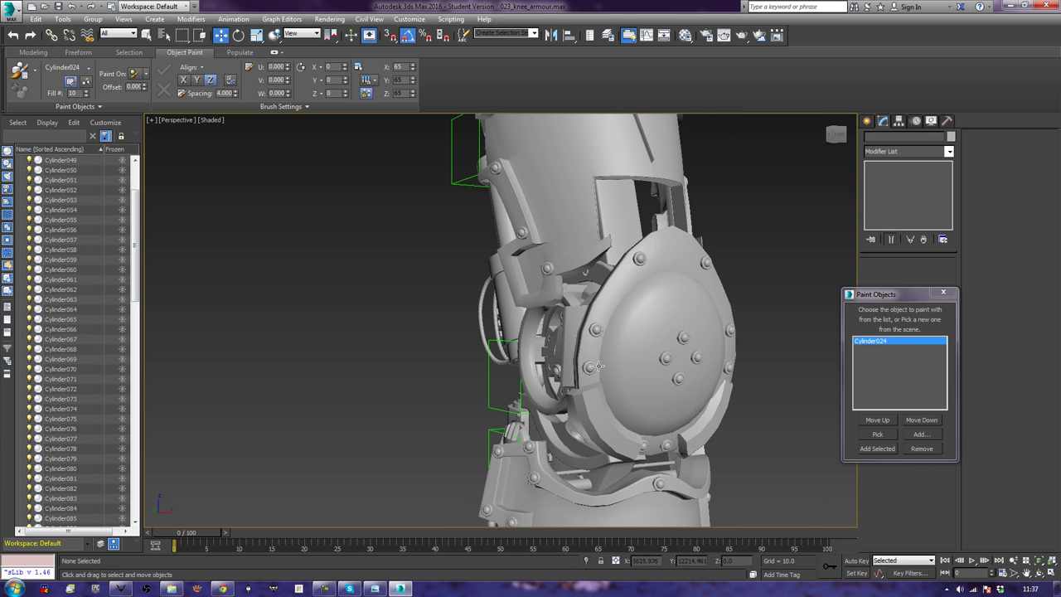
left_click(949, 299)
Attach six bolts to the kneecap shield Cylinder049, with edged faces shown
left_click(712, 289)
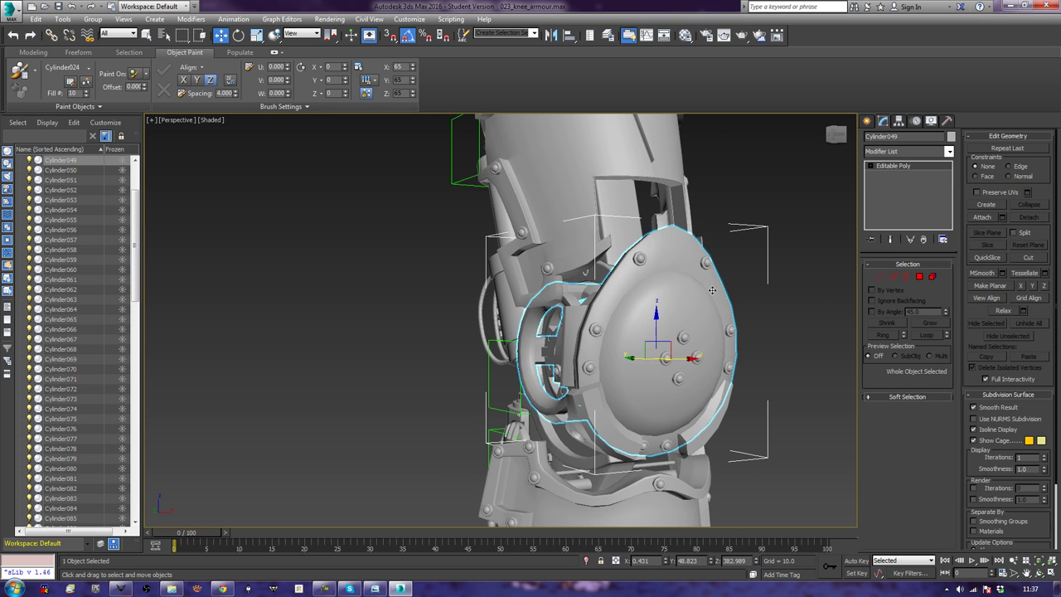
left_click(982, 217)
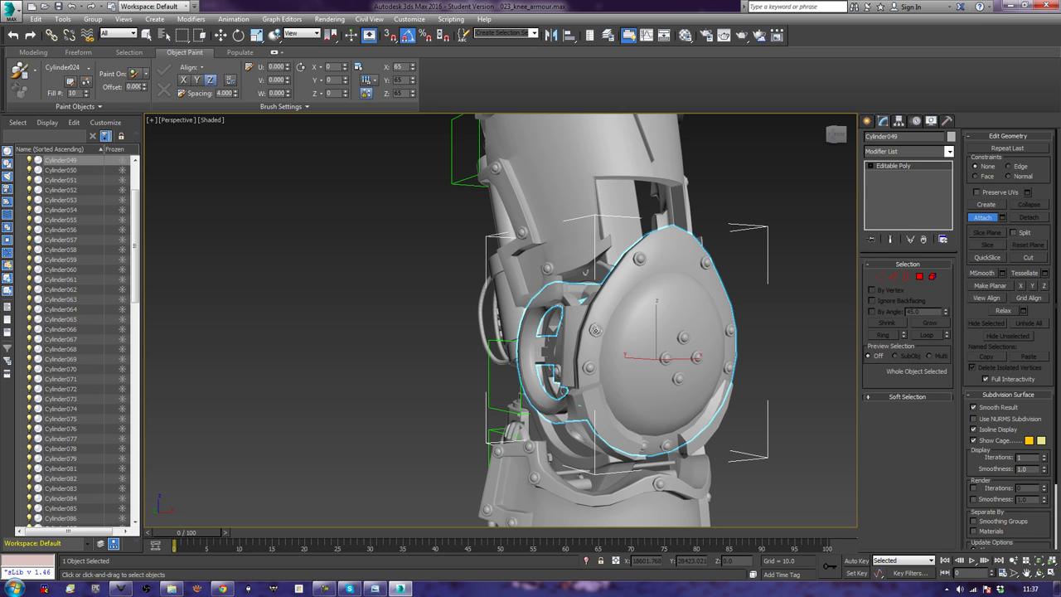
key("F4")
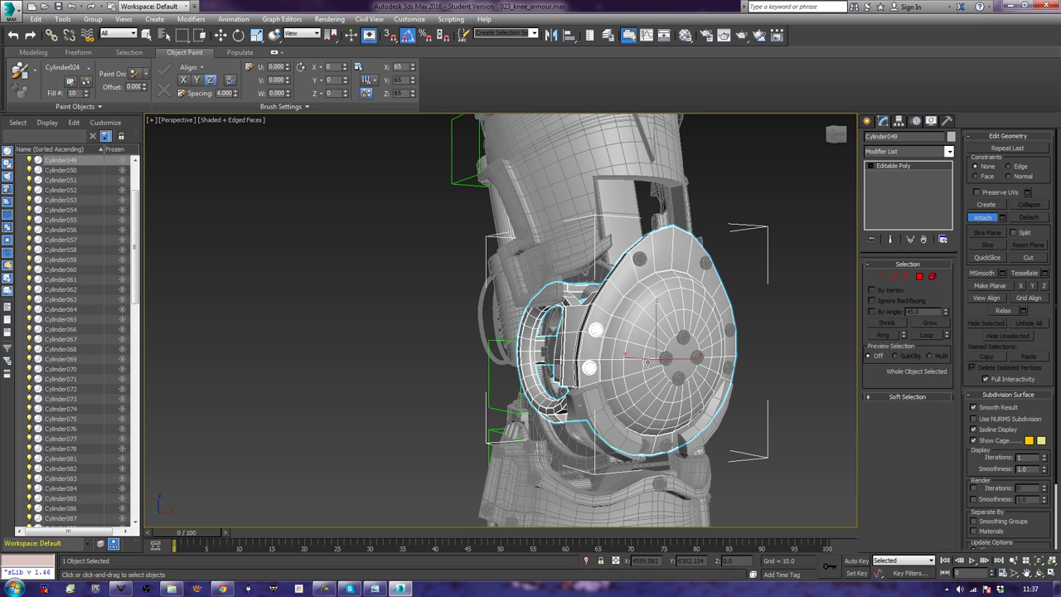
left_click(692, 342)
left_click(639, 260)
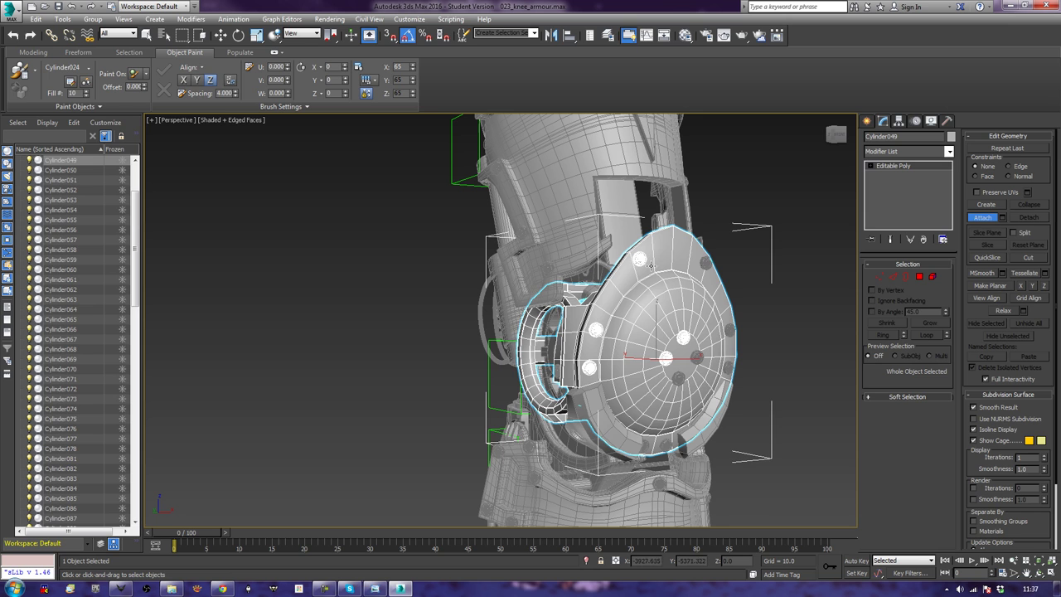
left_click(705, 258)
left_click(728, 330)
left_click(727, 369)
left_click(678, 377)
Attach the two remaining bolts from the shield's other side, then deselect
mouse_move(698, 396)
middle_mouse_down("alt")
mouse_move(651, 447)
mouse_move(664, 408)
mouse_move(638, 383)
middle_mouse_up("alt")
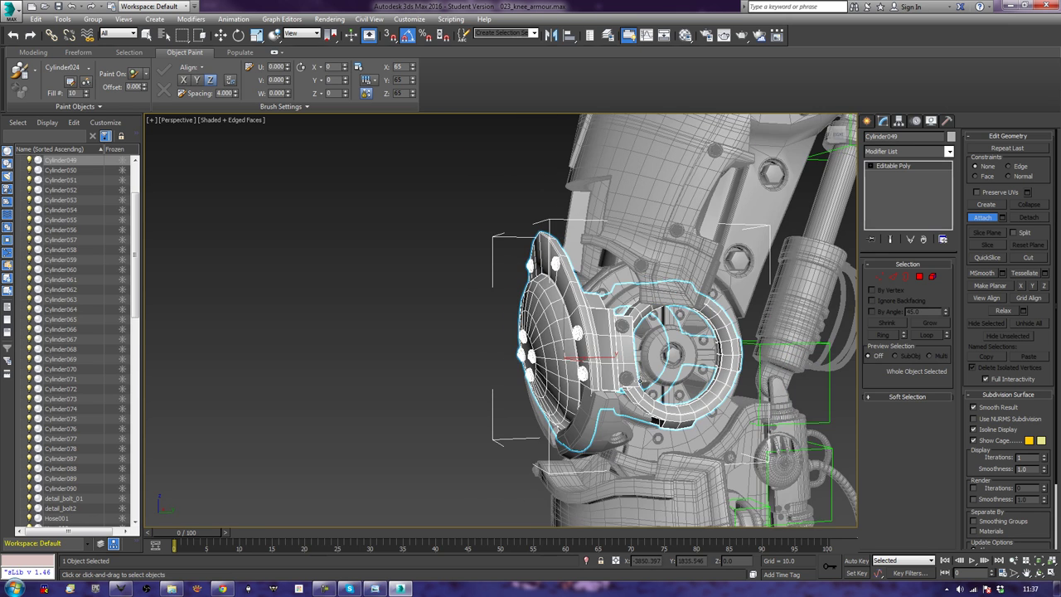
middle_click_drag(619, 328, 593, 315, "alt")
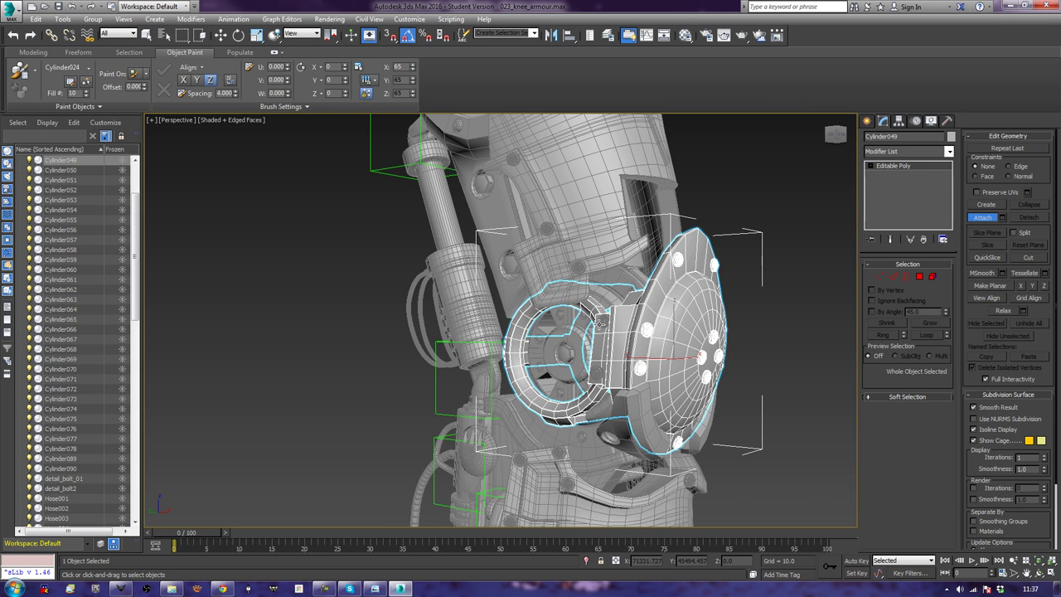
left_click(602, 321)
left_click(596, 373)
key("w")
left_click(748, 306)
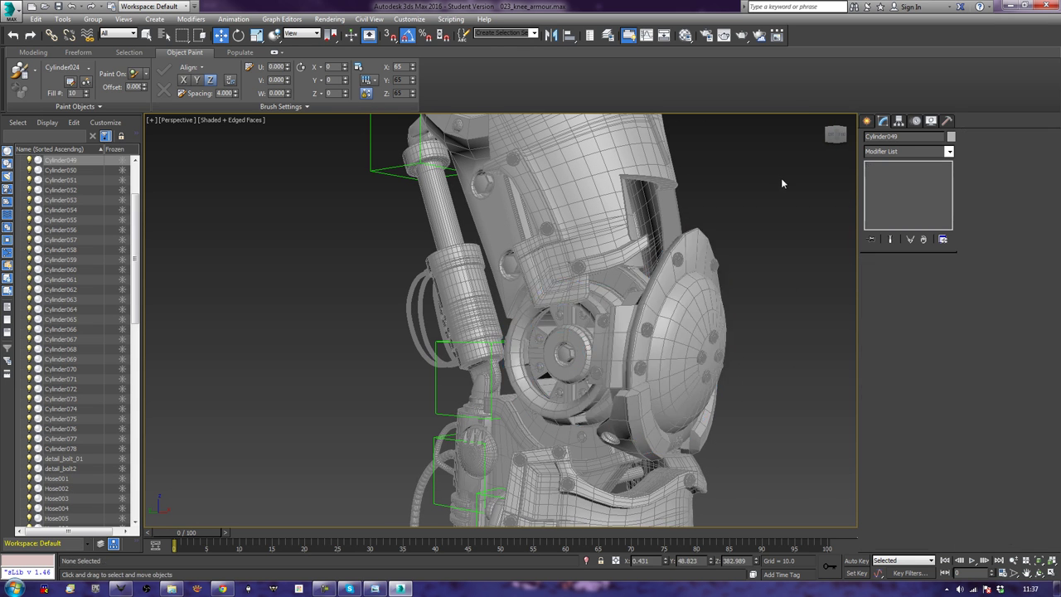
mouse_move(781, 182)
middle_mouse_down("alt")
mouse_move(731, 276)
mouse_move(702, 260)
mouse_move(849, 436)
middle_mouse_up("alt")
Attach the rim bolts into upper armour plate Plane004 and select lower plate Plane003
left_click(687, 249)
middle_click_drag(688, 249, 663, 329, "alt")
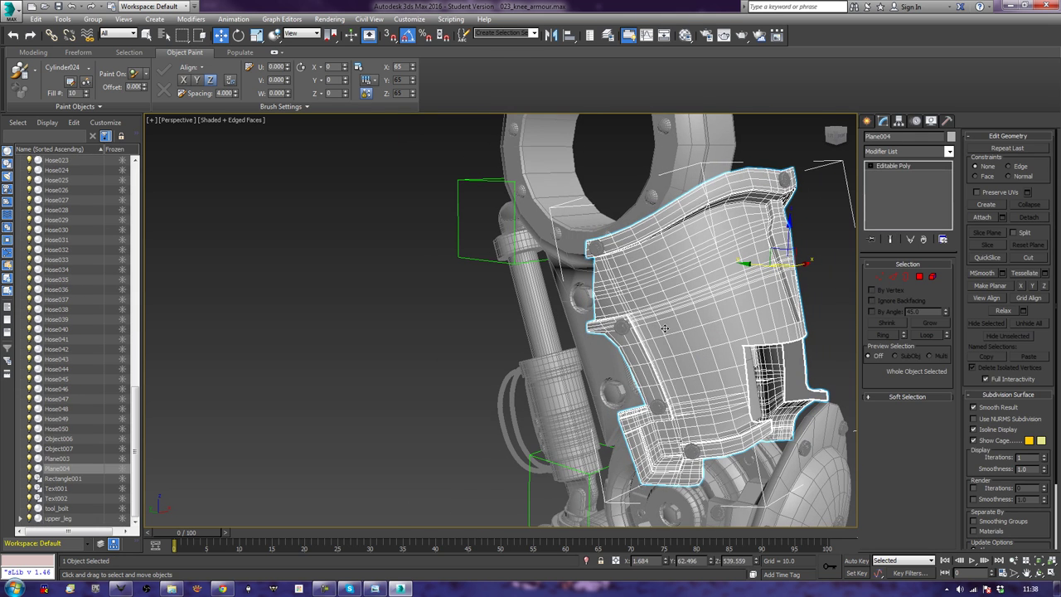
left_click(990, 218)
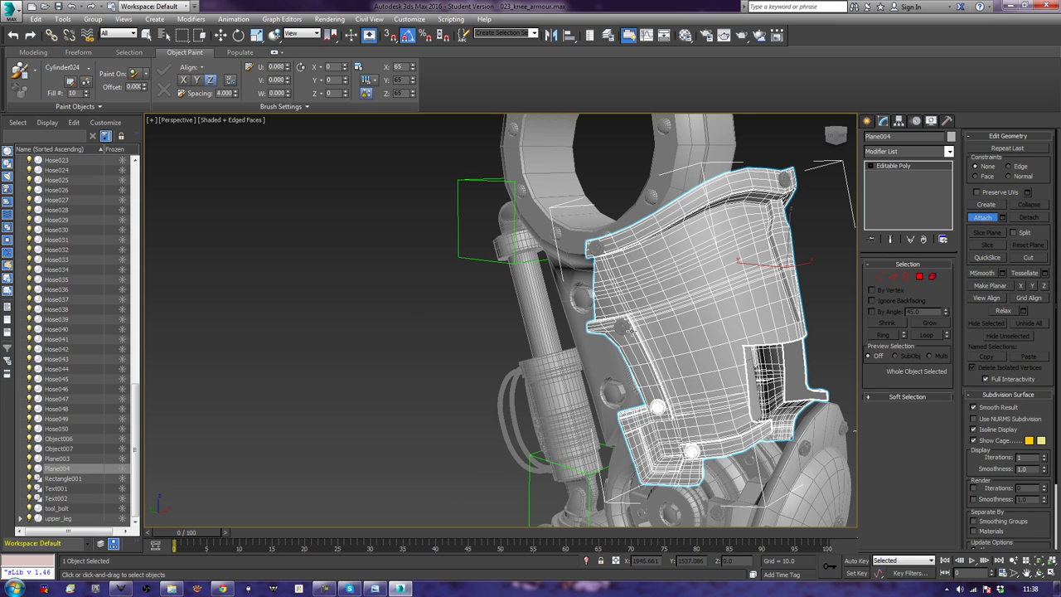
mouse_move(623, 326)
middle_mouse_down("alt")
mouse_move(600, 246)
mouse_move(766, 210)
mouse_move(764, 352)
mouse_move(797, 438)
middle_mouse_up("alt")
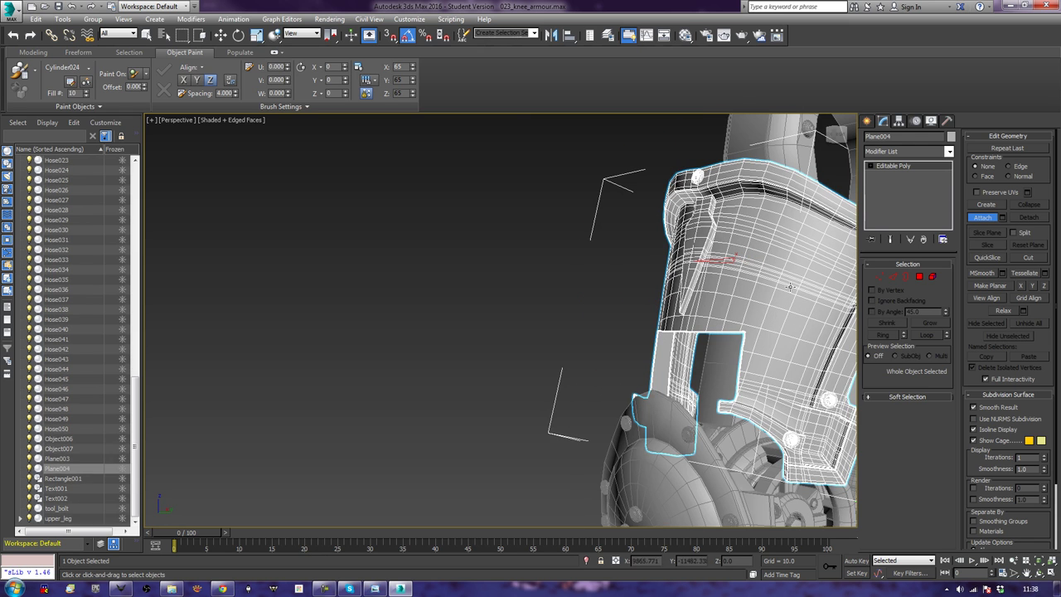
middle_click_drag(781, 286, 676, 328, "alt")
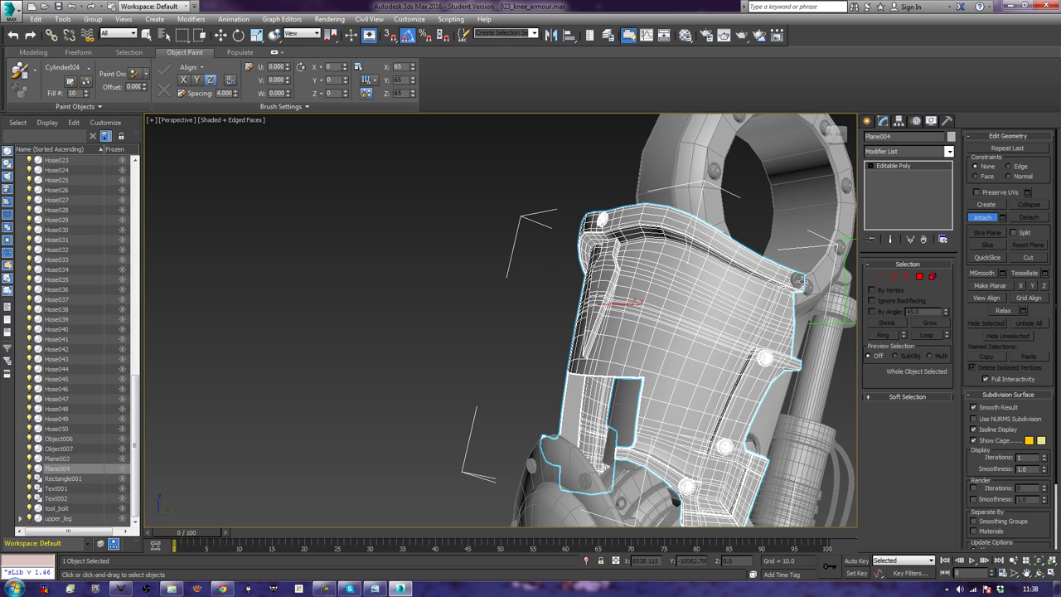
mouse_move(771, 290)
middle_mouse_down("alt")
mouse_move(767, 325)
mouse_move(713, 235)
middle_mouse_up("alt")
scroll(767, 325, "down", 2)
key("w")
left_click(614, 451)
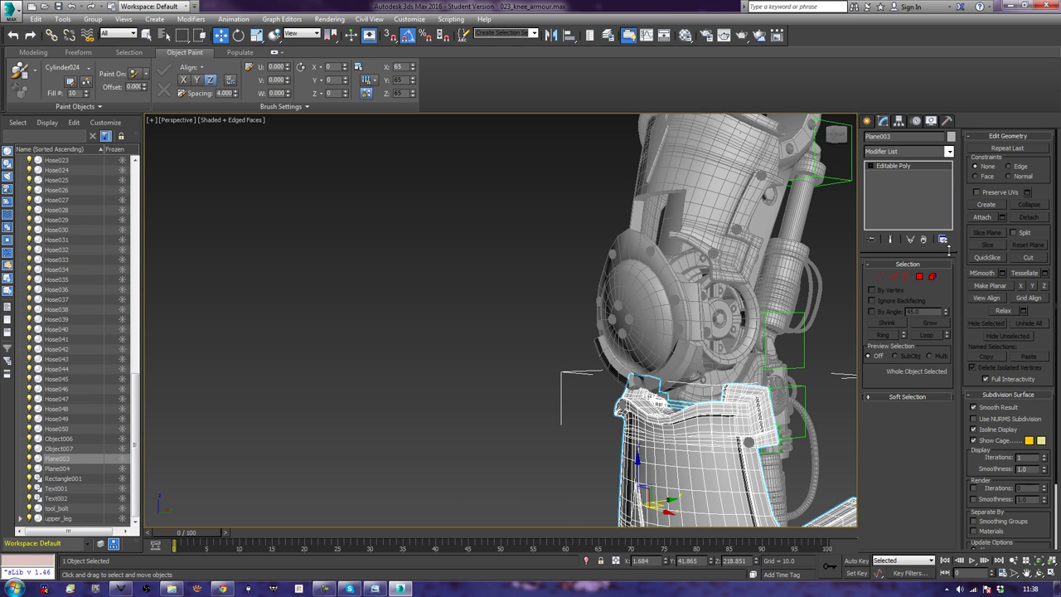
Merge the bolts into lower armour plate Plane003 and deselect it
left_click(984, 217)
key("z")
middle_click_drag(647, 262, 677, 262, "alt")
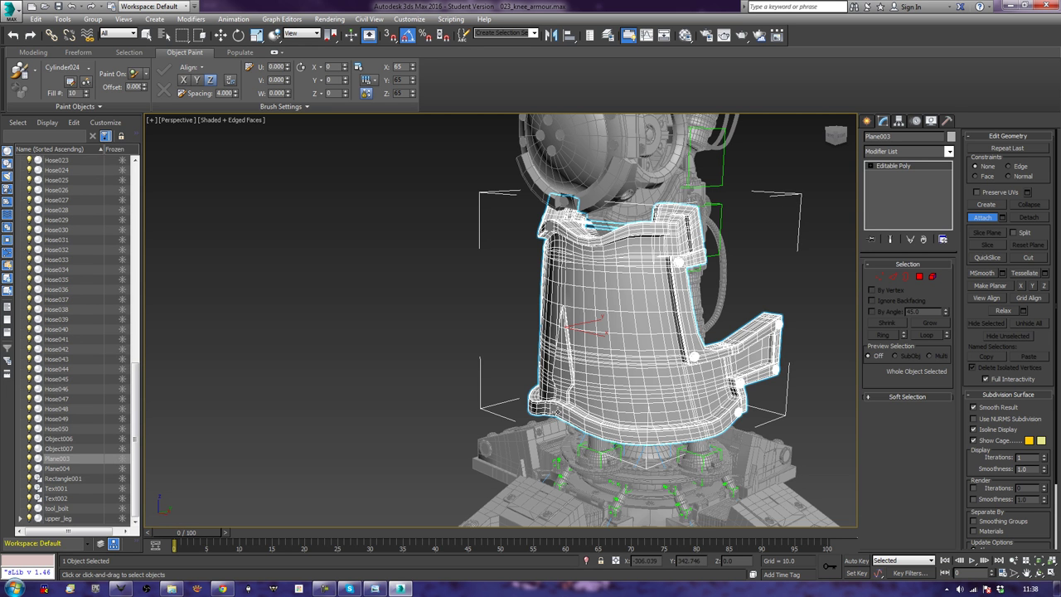
middle_click_drag(474, 386, 539, 371, "alt")
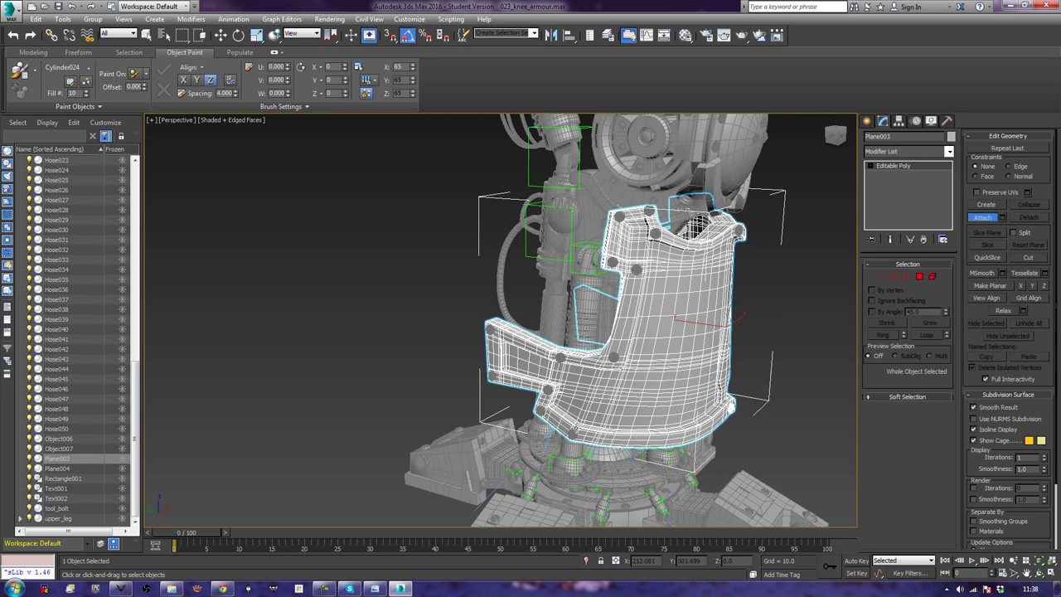
middle_click_drag(571, 431, 572, 434, "alt")
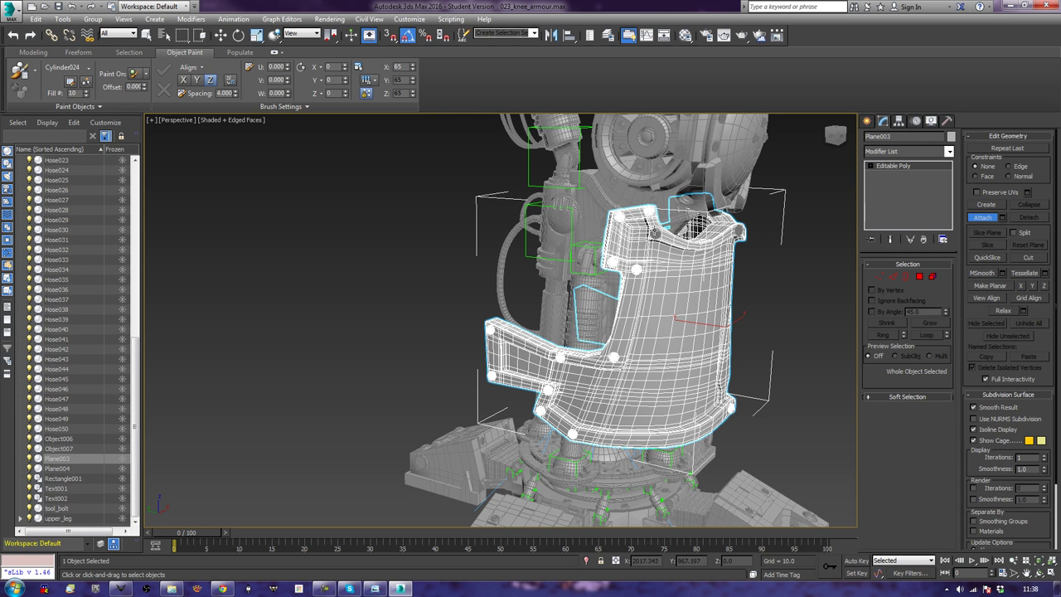
mouse_move(828, 347)
middle_mouse_down("alt")
mouse_move(766, 334)
mouse_move(736, 342)
middle_mouse_up("alt")
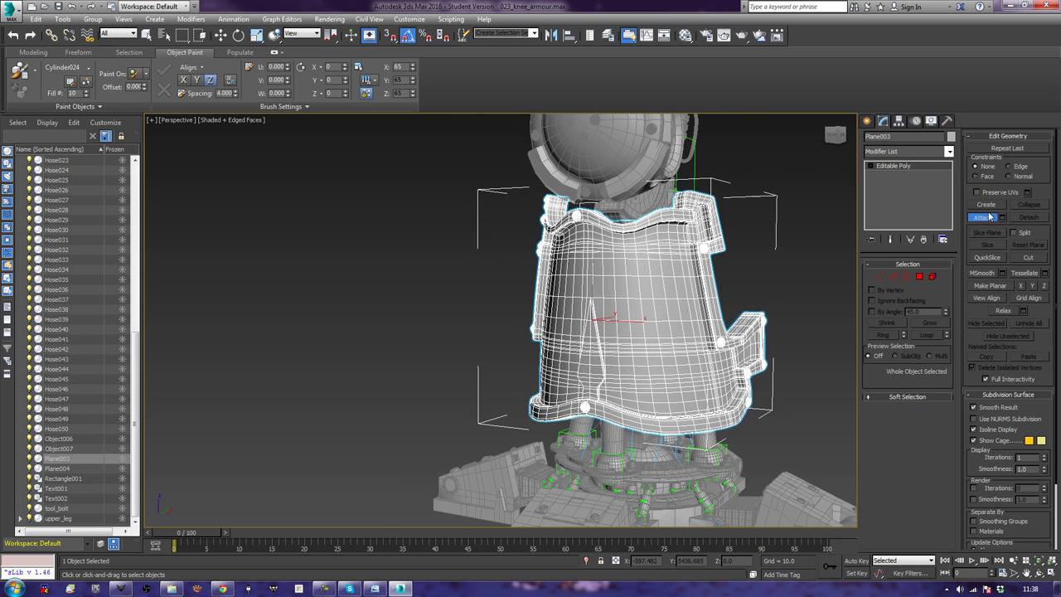
left_click(801, 290)
Turn off edged faces and frame the selected lower_leg part
key("z")
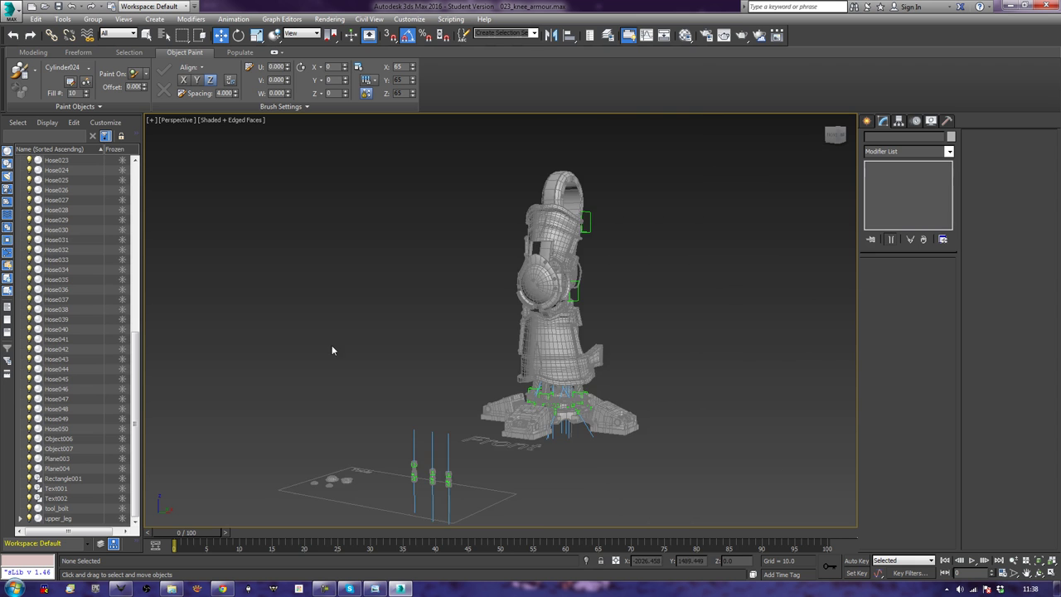
mouse_move(332, 349)
middle_mouse_down("alt")
mouse_move(415, 343)
mouse_move(580, 404)
mouse_move(671, 392)
mouse_move(519, 412)
mouse_move(438, 409)
middle_mouse_up("alt")
key("F4")
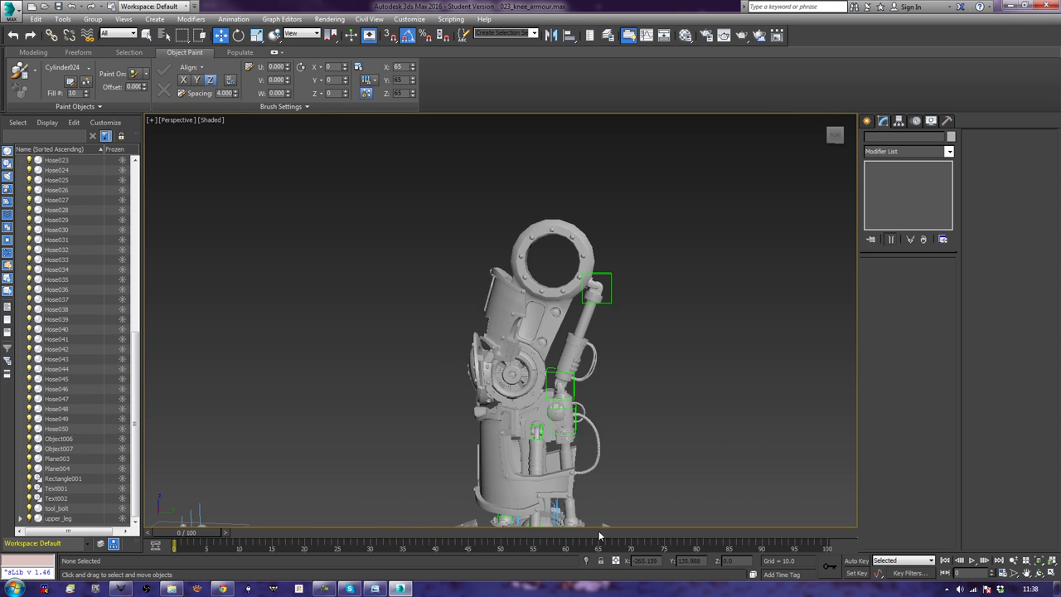
mouse_move(597, 522)
middle_mouse_down("alt")
mouse_move(572, 464)
mouse_move(580, 439)
mouse_move(715, 393)
mouse_move(663, 411)
middle_mouse_up("alt")
scroll(588, 418, "up", 3)
left_click(663, 411)
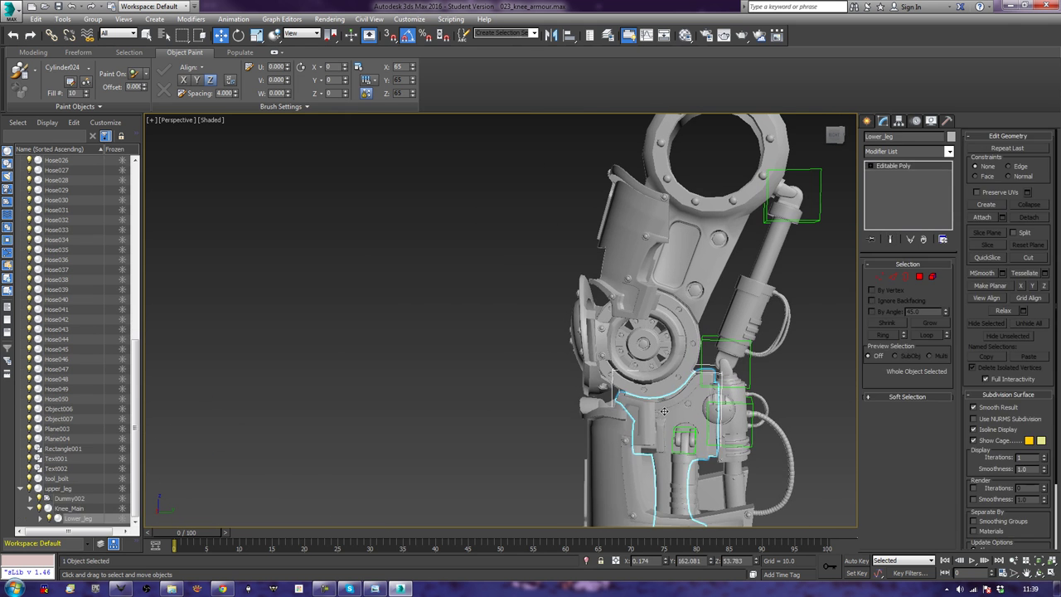
key("z")
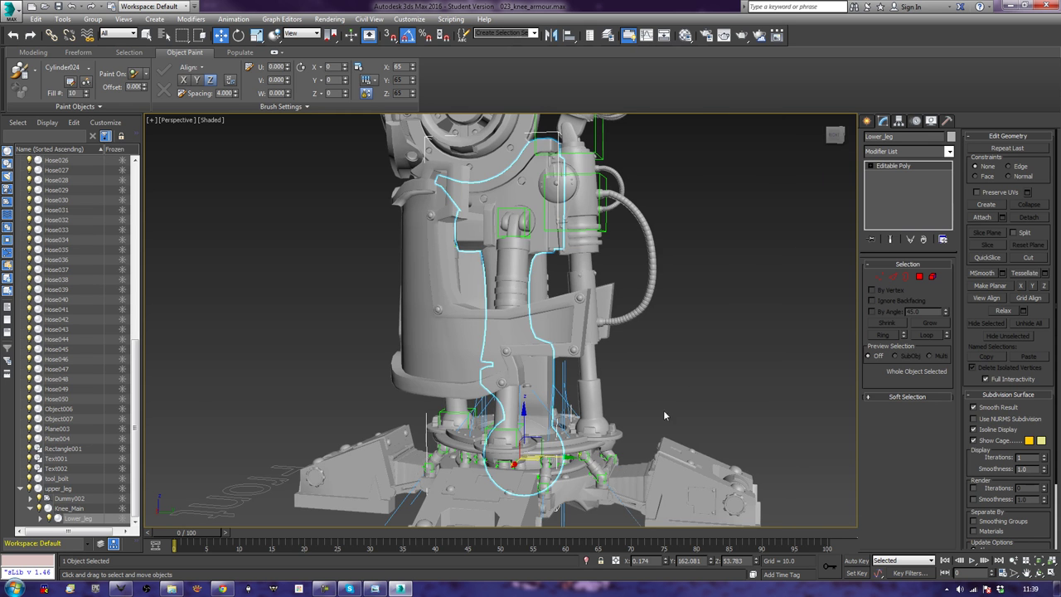
Rotate the Knee_Main joint 25 degrees on X to bend the knee
middle_click_drag(619, 306, 687, 383, "alt")
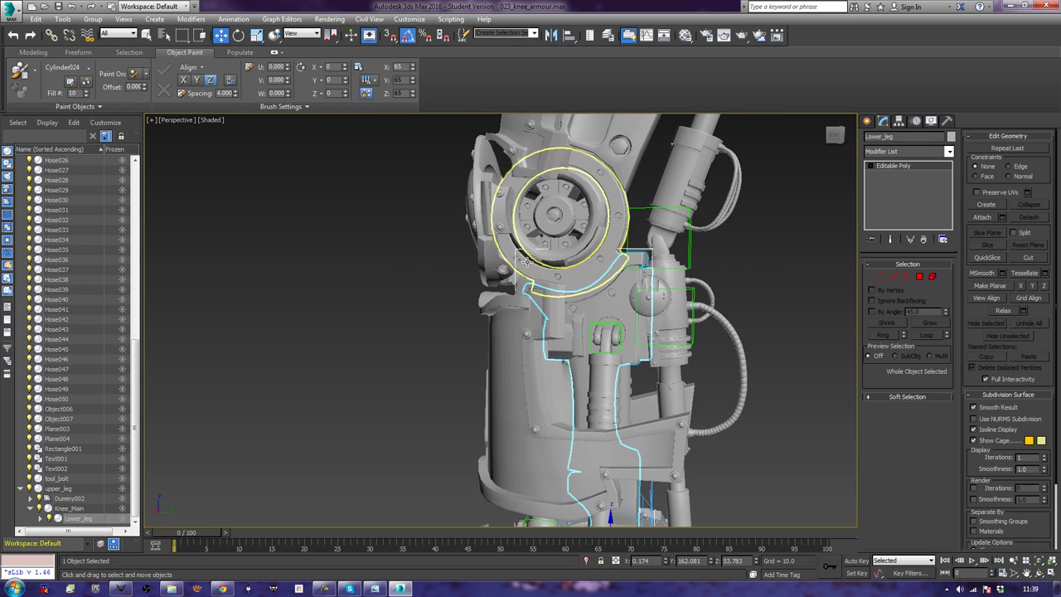
left_click(538, 265)
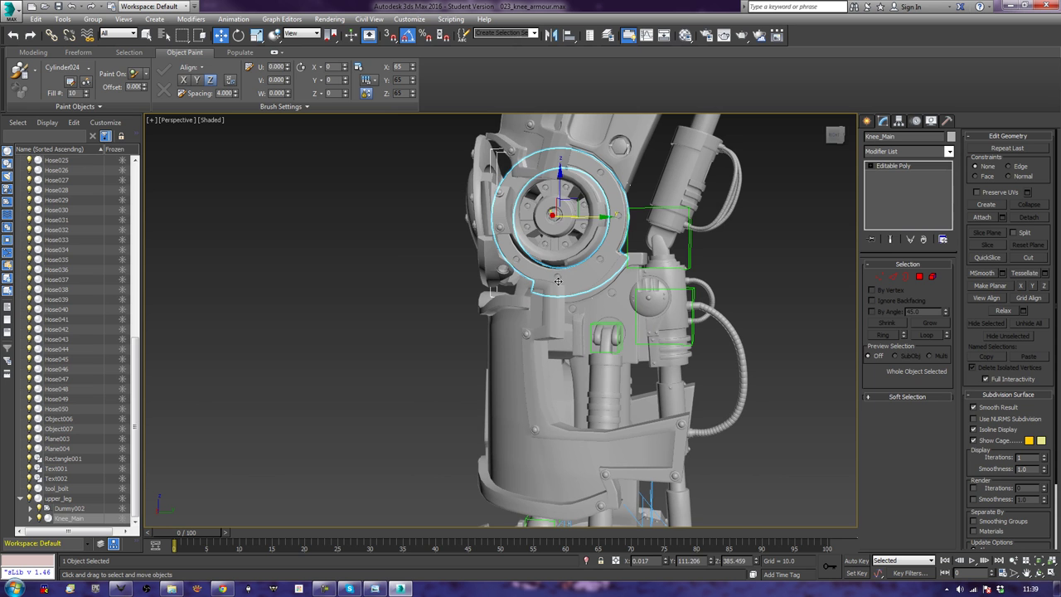
key("e")
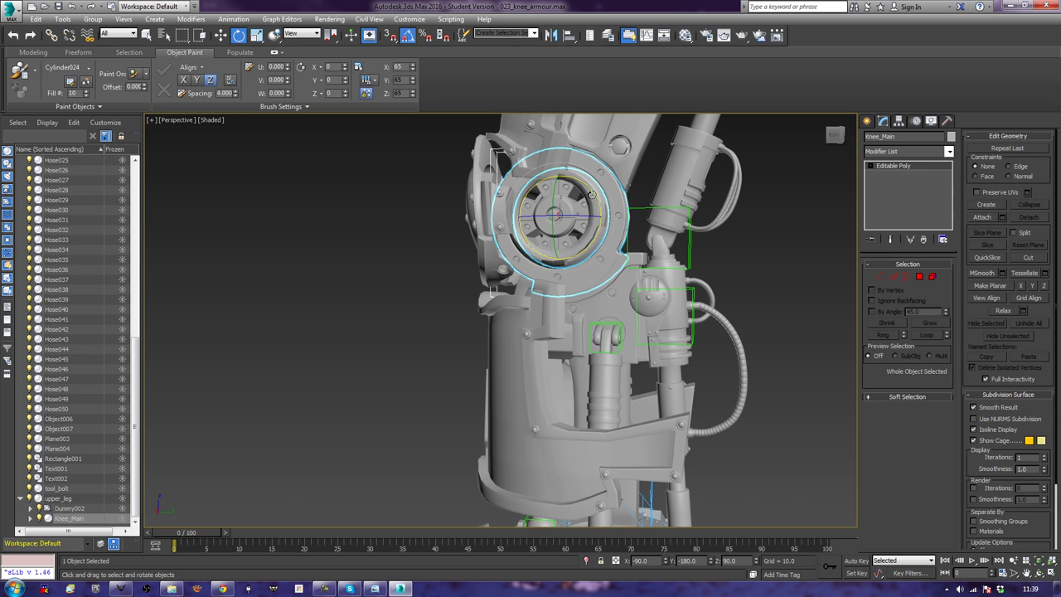
mouse_move(591, 194)
left_mouse_down()
mouse_move(591, 177)
mouse_move(436, 248)
left_mouse_up()
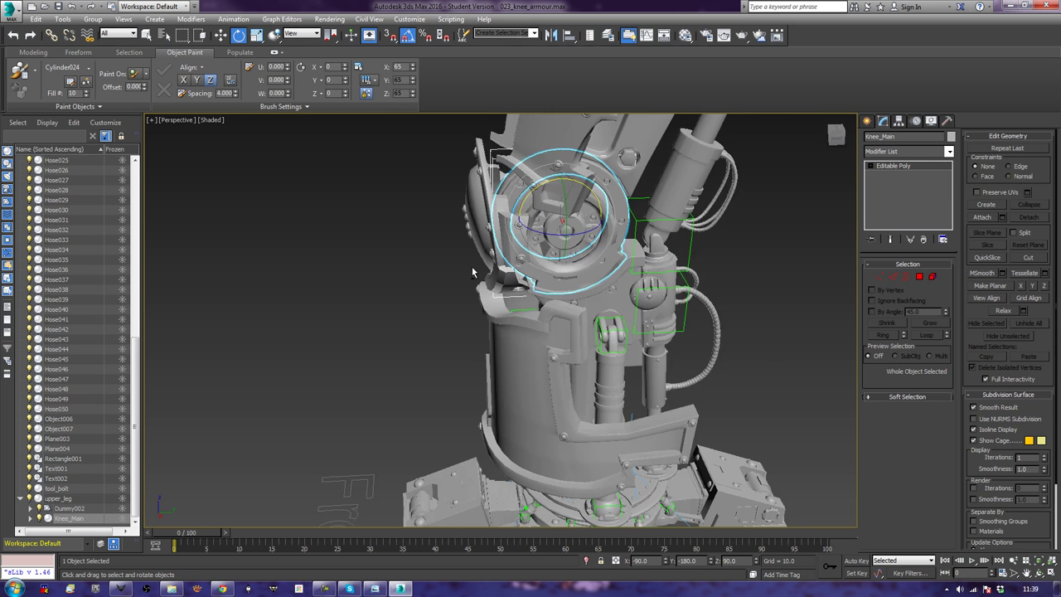
Link shin plate Plane003 to the central leg piece with Select and Link
left_click(397, 237)
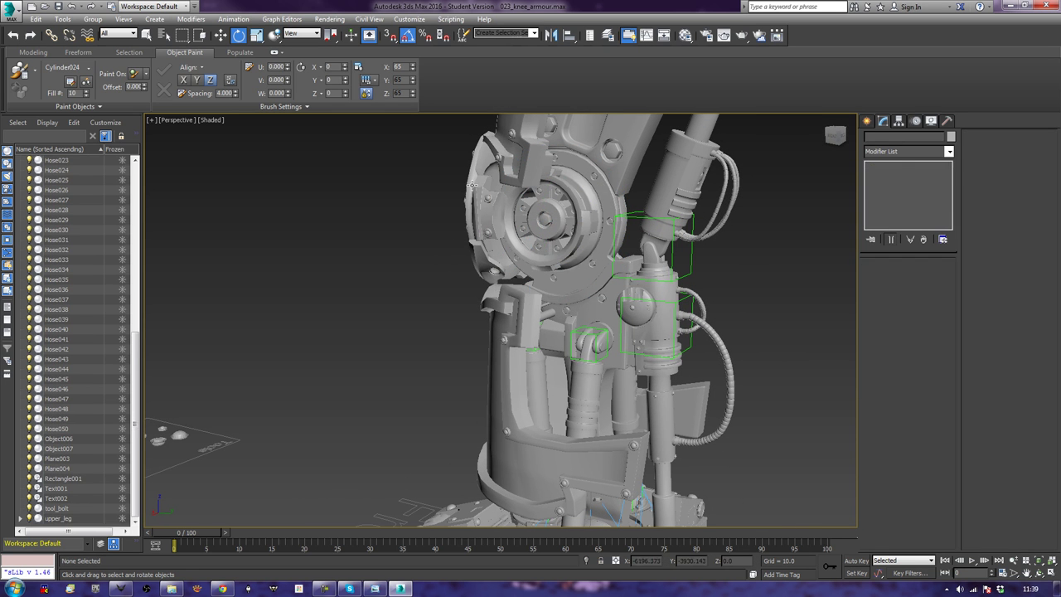
left_click(488, 157)
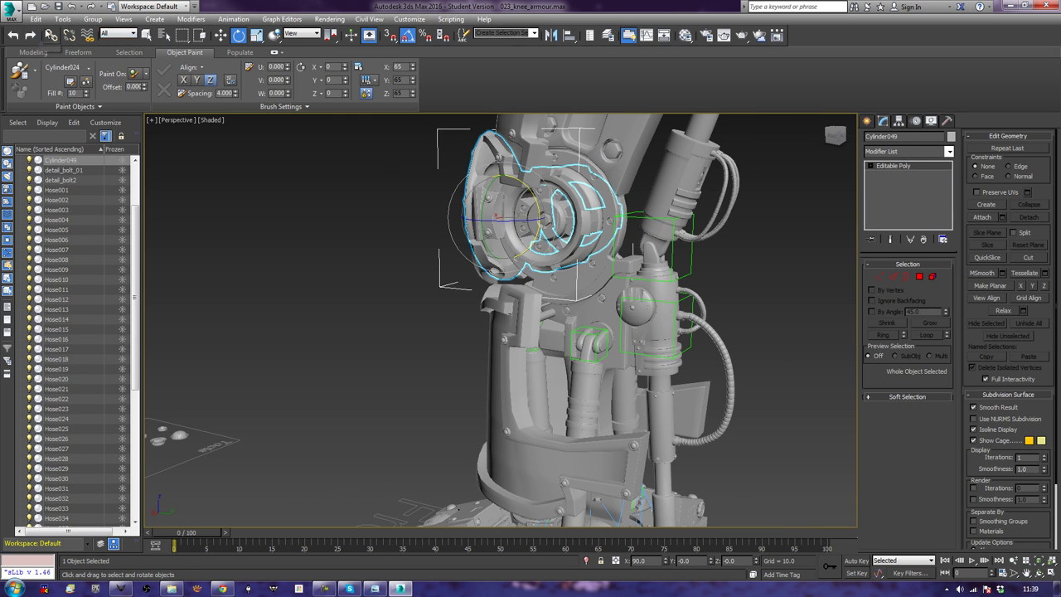
left_click(52, 34)
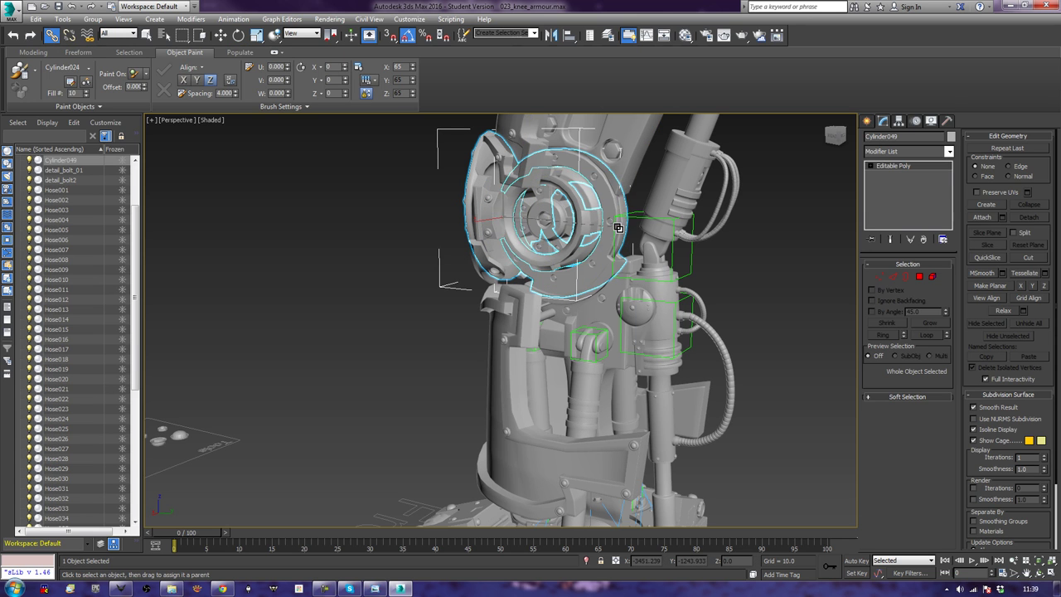
left_click(367, 431)
left_click(495, 384)
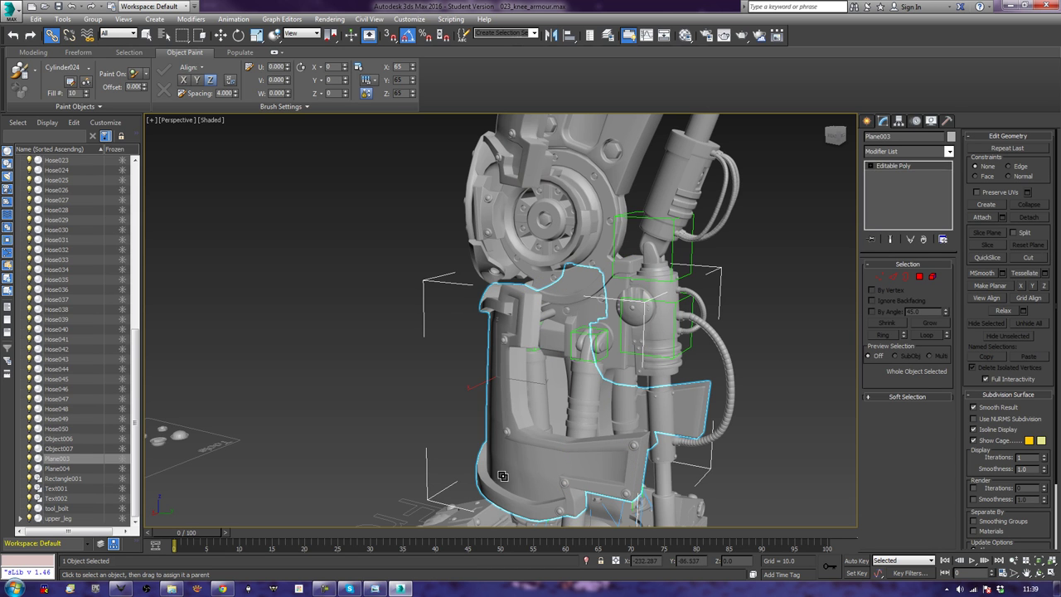
left_click_drag(513, 437, 621, 361)
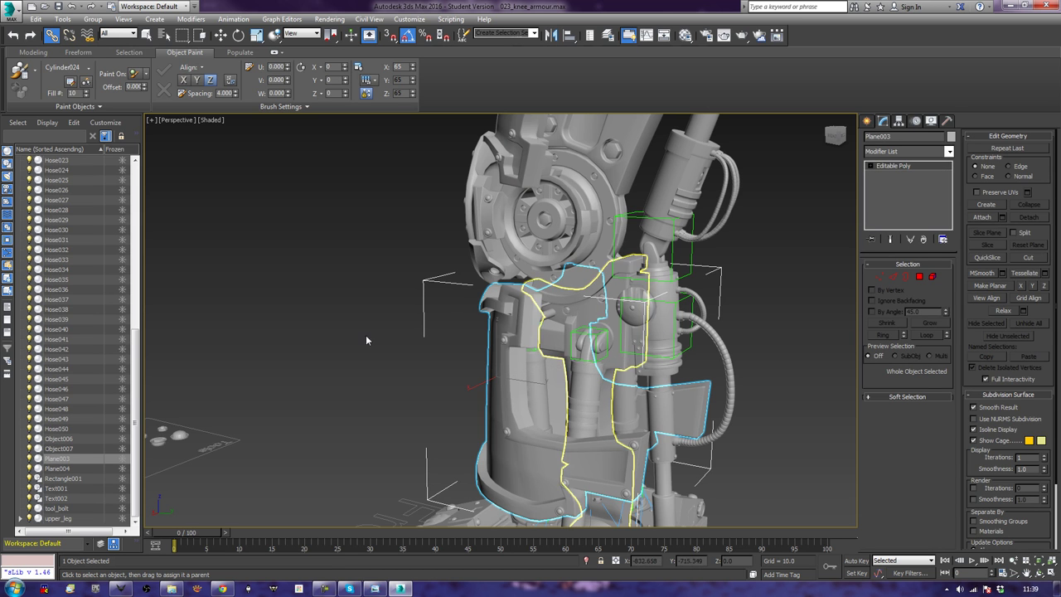
left_click(342, 386)
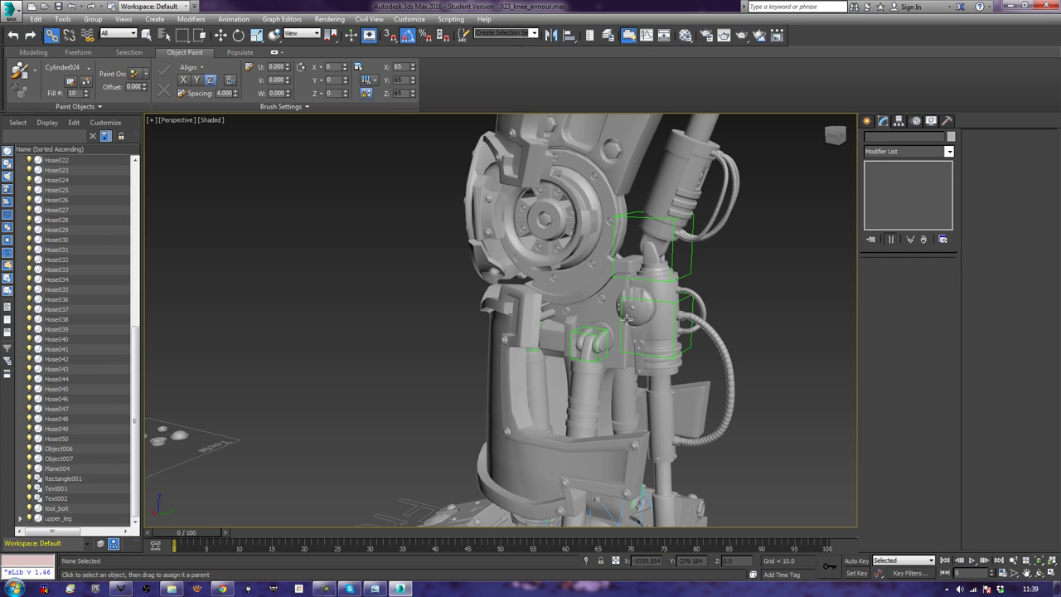
Rotate Knee_Main 25 degrees to check the shin plate follows
left_click(611, 247)
key("w")
key("e")
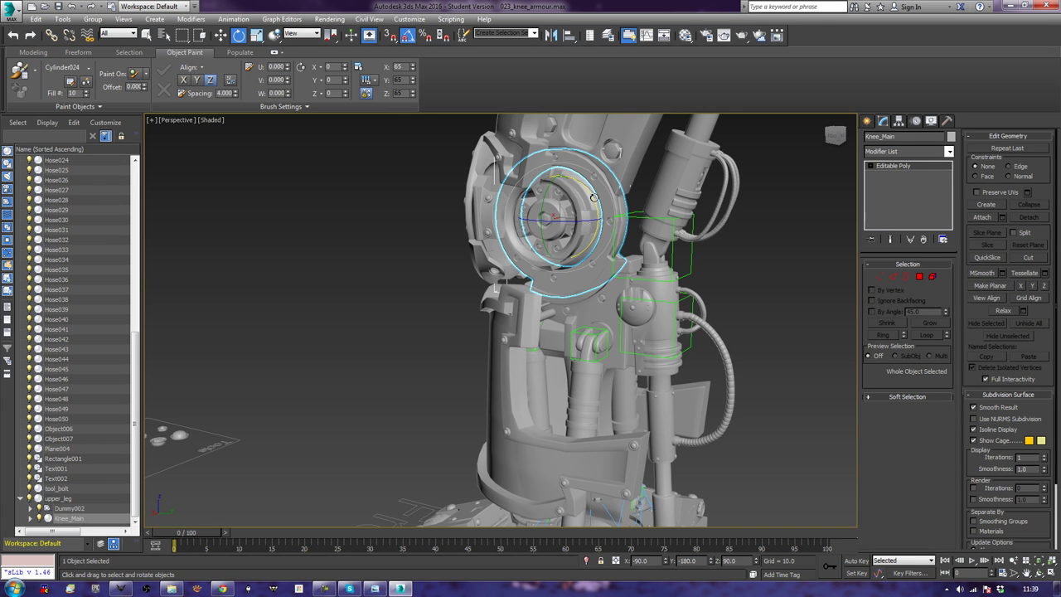
left_click_drag(594, 197, 603, 176)
middle_click_drag(464, 273, 452, 295, "alt")
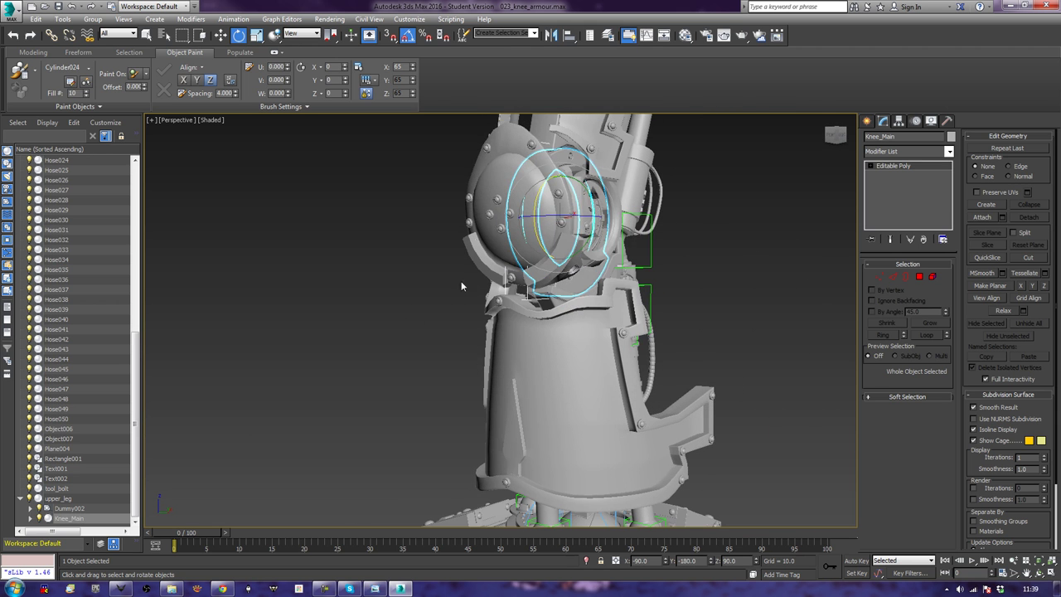
Try attaching the collar, lower-left, upper and ring pieces to dome cap Cylinder049, then undo
left_click(510, 211)
key("F4")
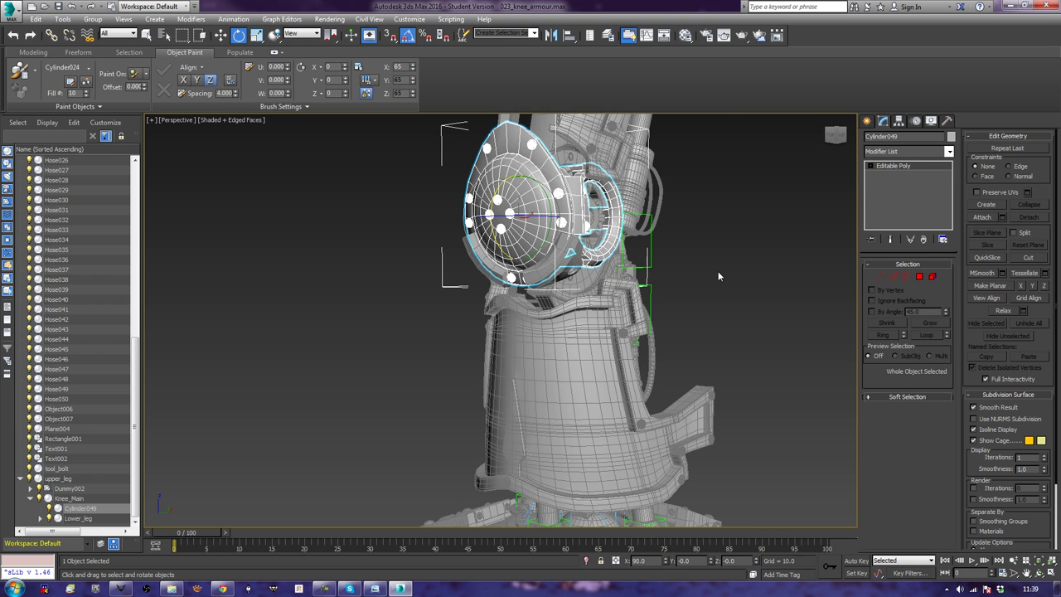
left_click(980, 217)
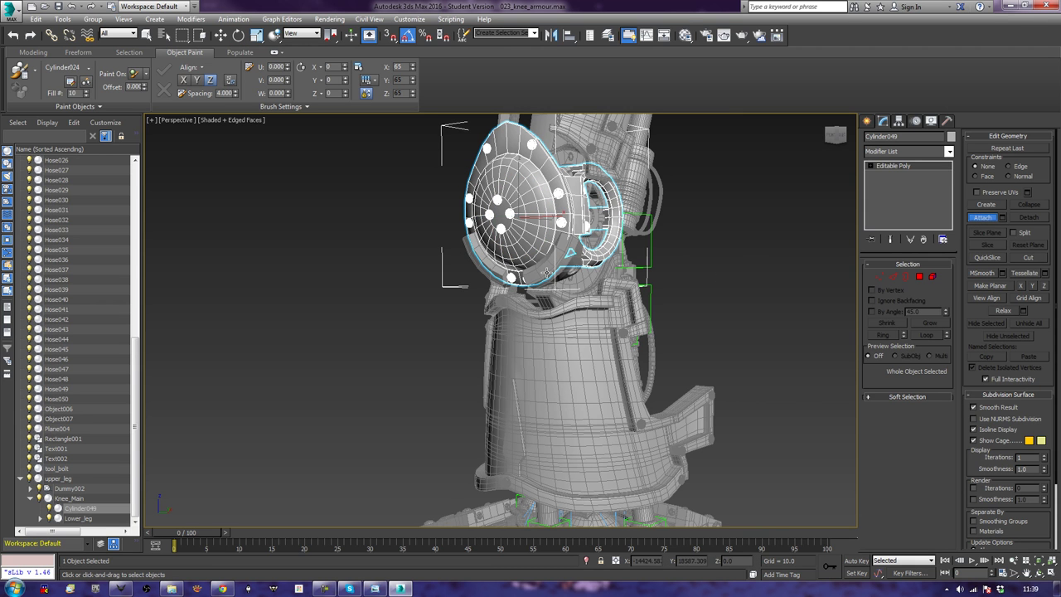
left_click(547, 274)
left_click(487, 259)
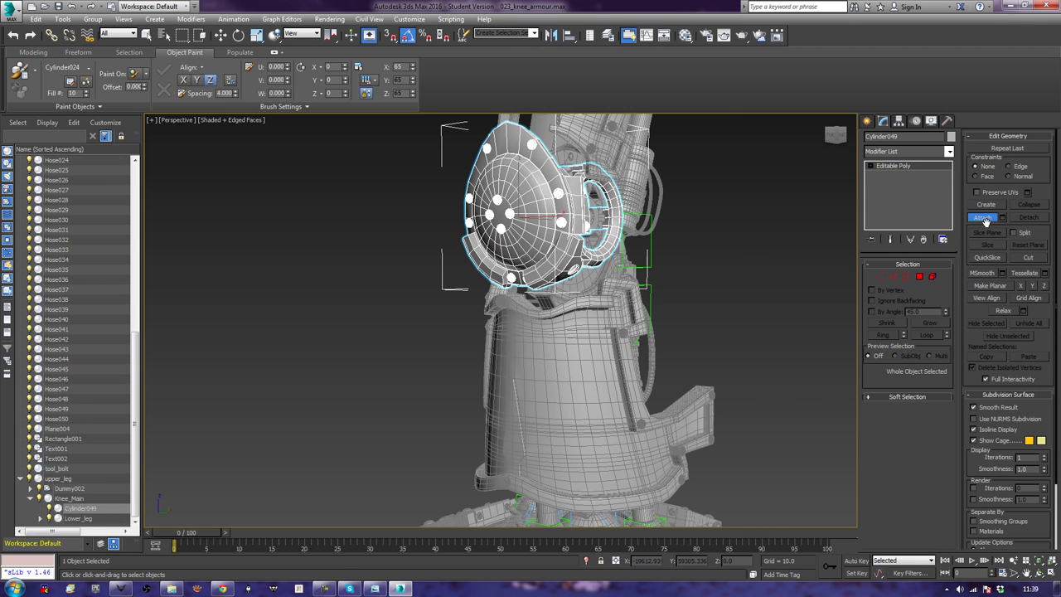
middle_click_drag(777, 287, 718, 480, "alt")
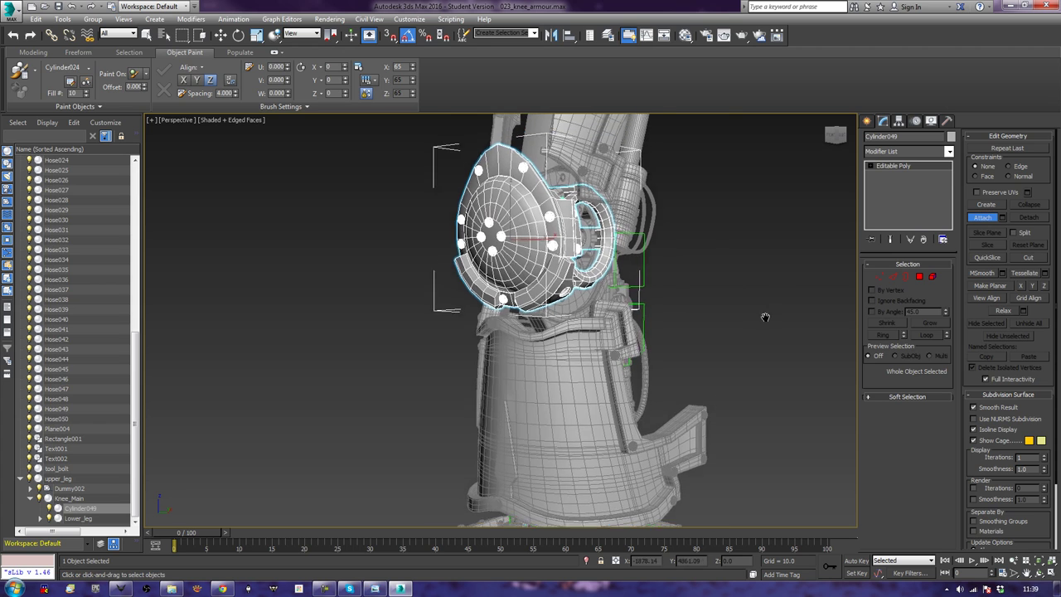
left_click(547, 283)
middle_click_drag(576, 308, 585, 283, "alt")
left_click(611, 348)
middle_click_drag(611, 348, 602, 330, "alt")
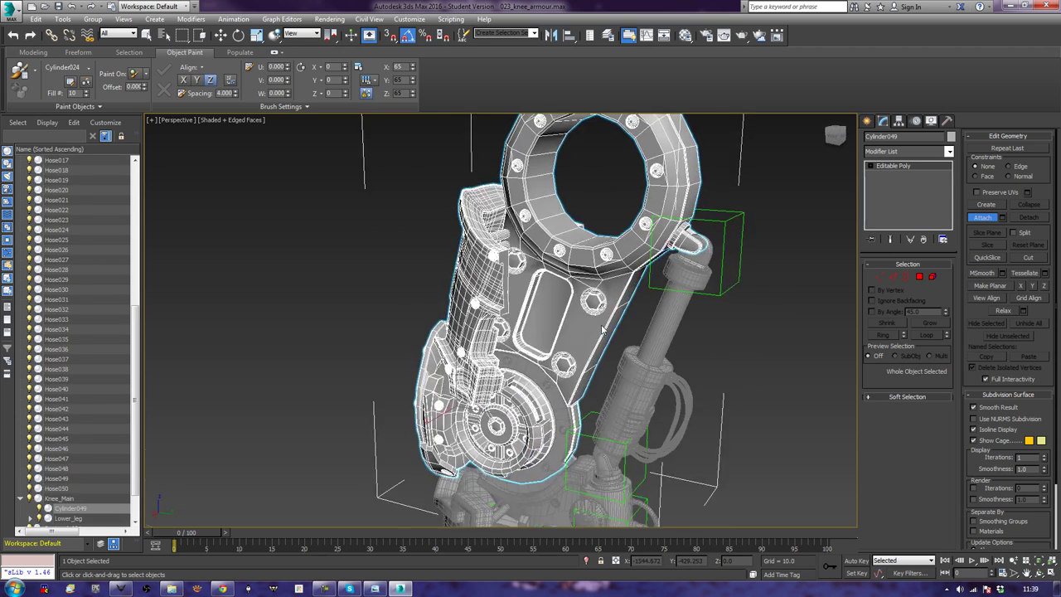
key("ctrl+z")
key("ctrl+z")
key("w")
Link the long bracket Plane004 to upper_leg as its parent
left_click(790, 361)
left_click(613, 282)
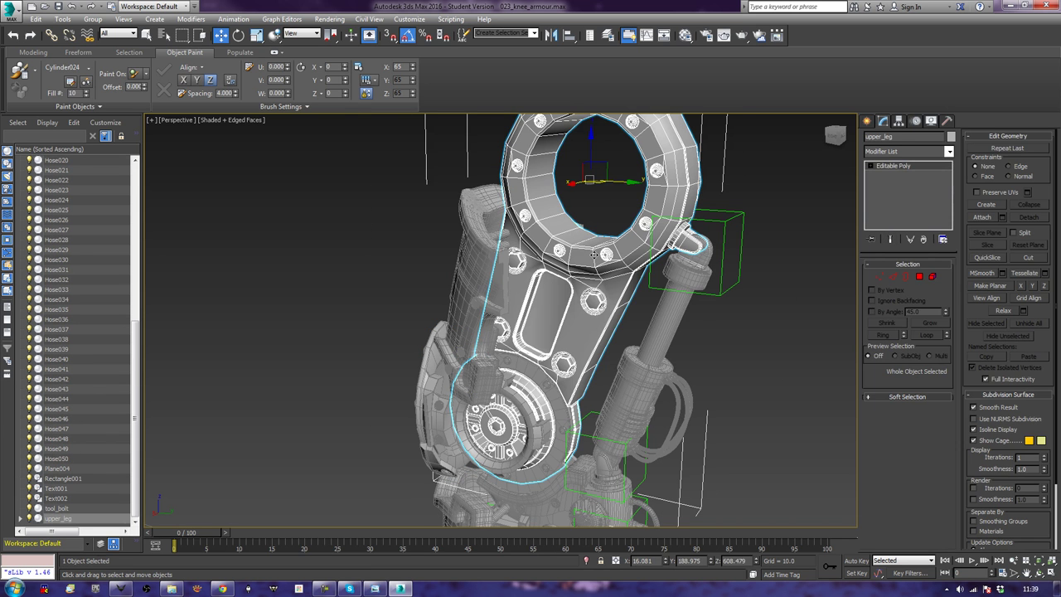
left_click(335, 229)
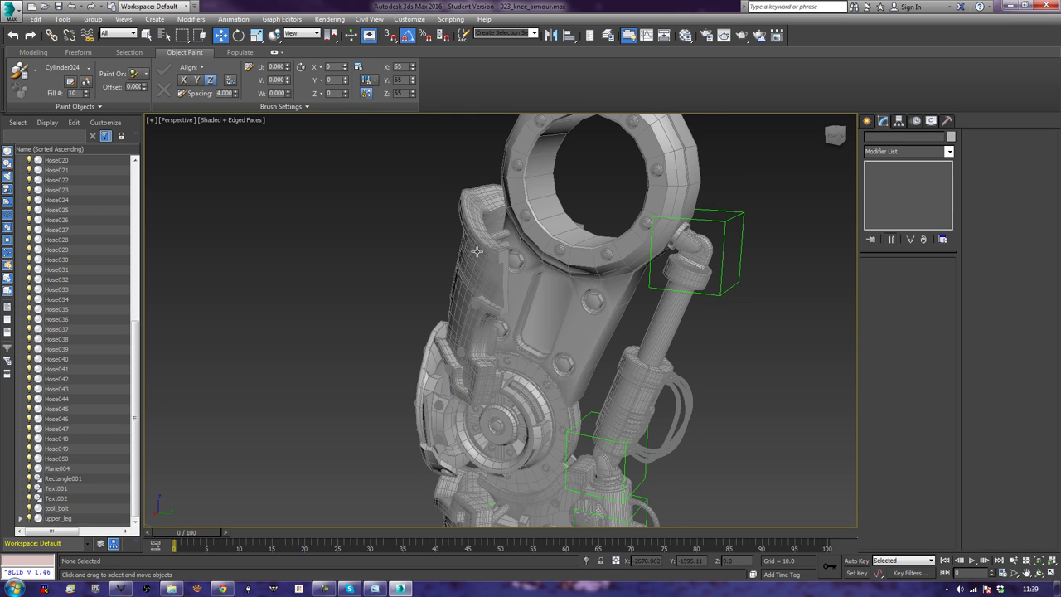
left_click(482, 298)
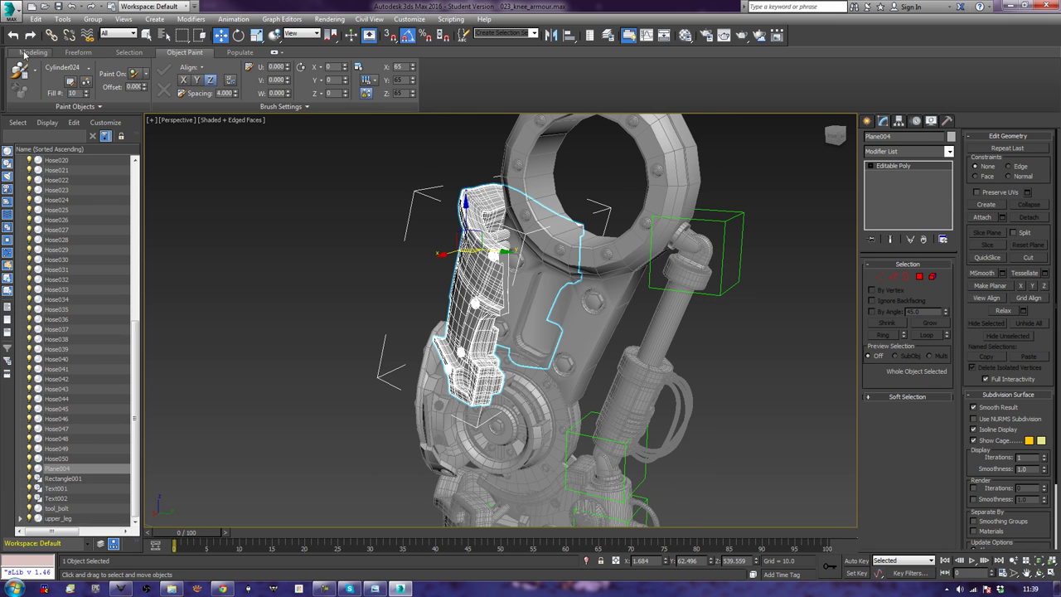
left_click(50, 35)
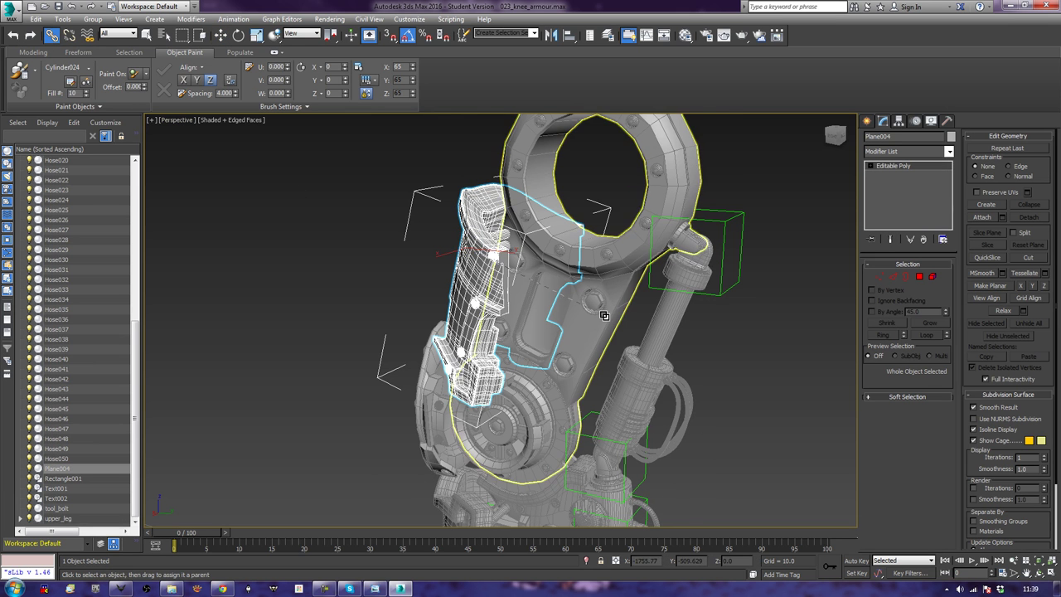
left_click(795, 378)
Frame and orbit the whole leg rig, then turn off Edged Faces for plain shading
key("z")
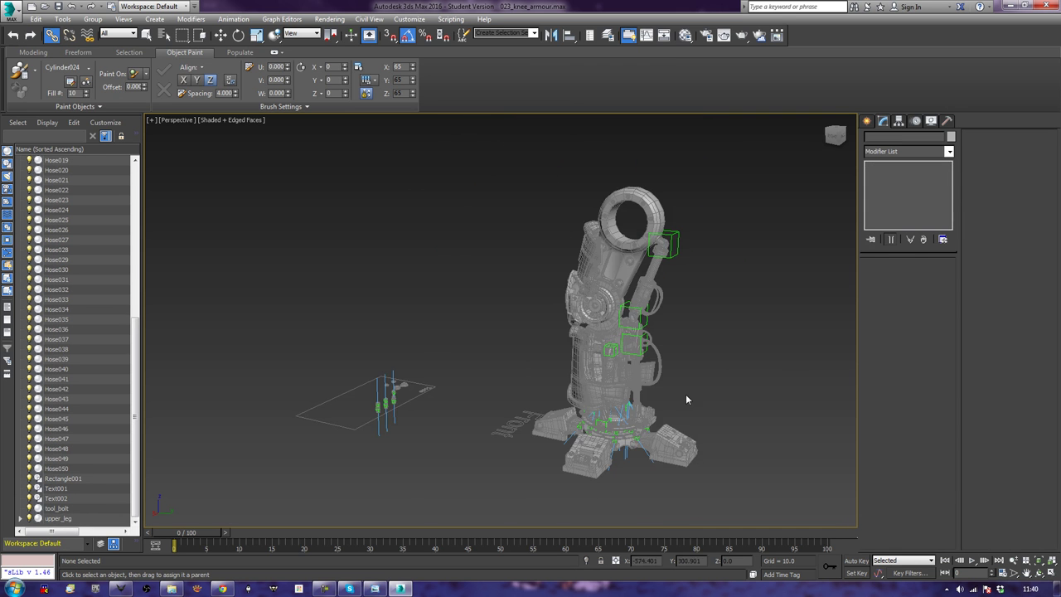
mouse_move(404, 380)
middle_mouse_down("alt")
mouse_move(567, 428)
mouse_move(547, 427)
mouse_move(556, 445)
middle_mouse_up("alt")
key("F4")
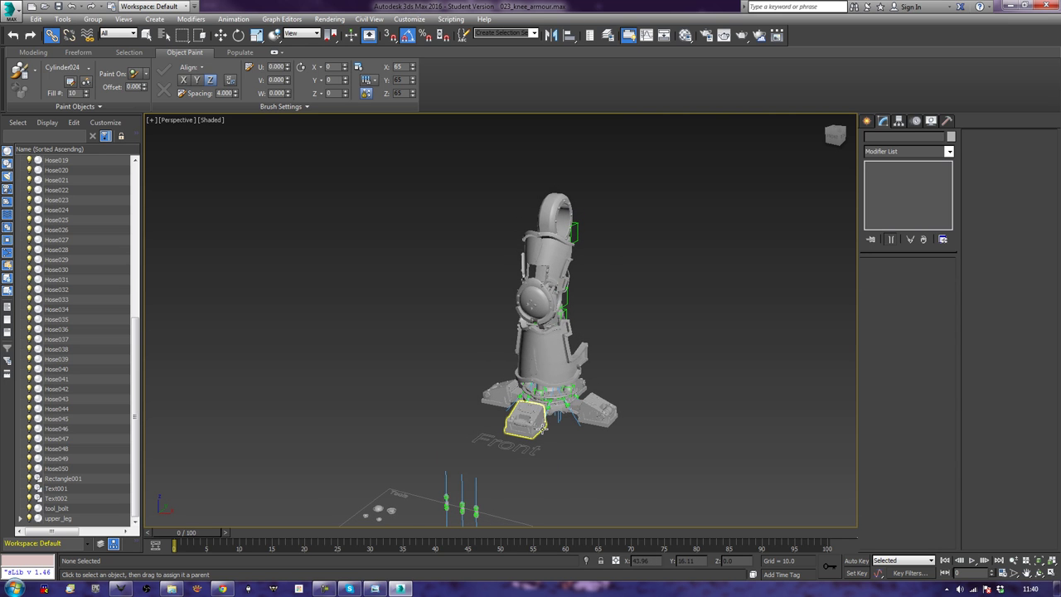